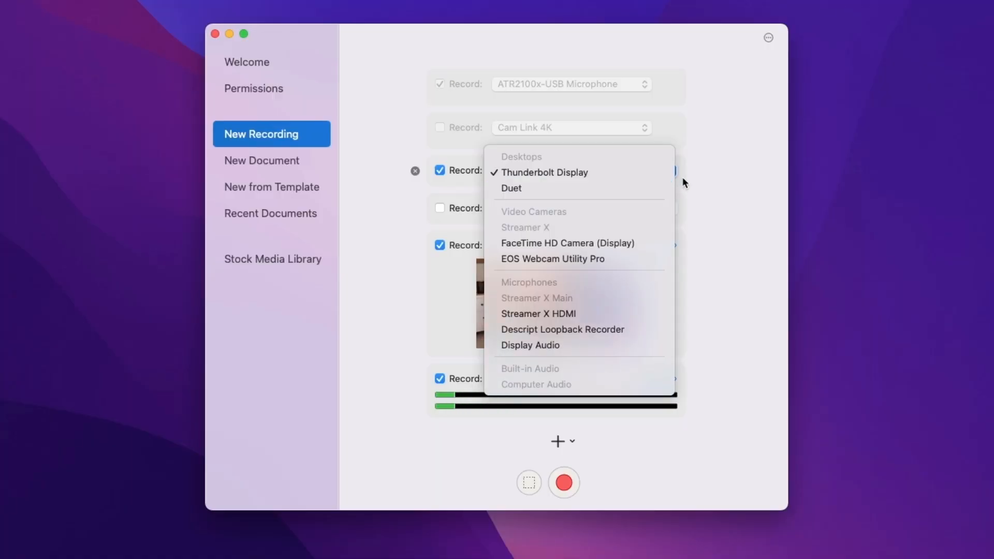
Step: Review the available screen, camera and microphone sources, keeping Thunderbolt Display, Streamer X and Streamer X Main selected for recording
click(645, 172)
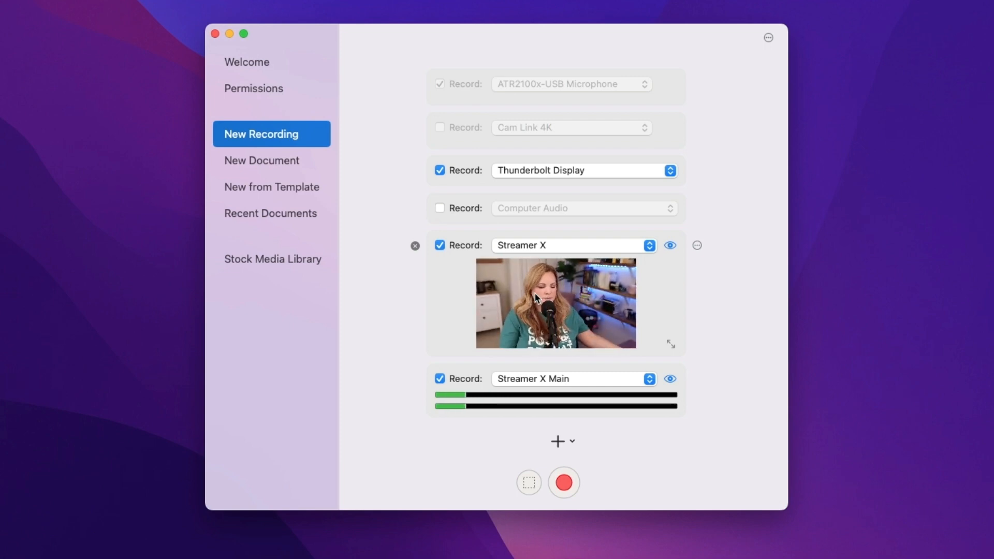
click(580, 247)
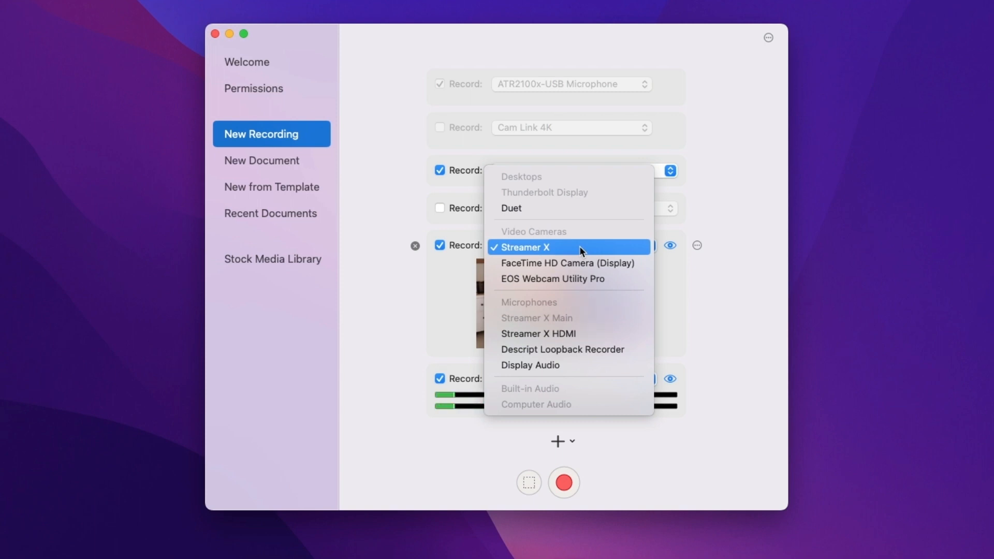
click(707, 276)
click(554, 378)
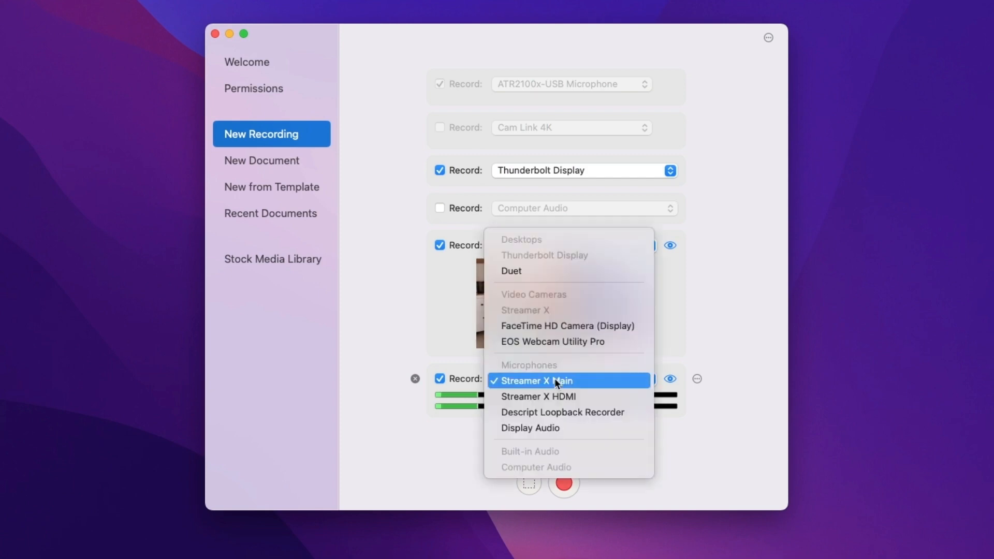
click(753, 347)
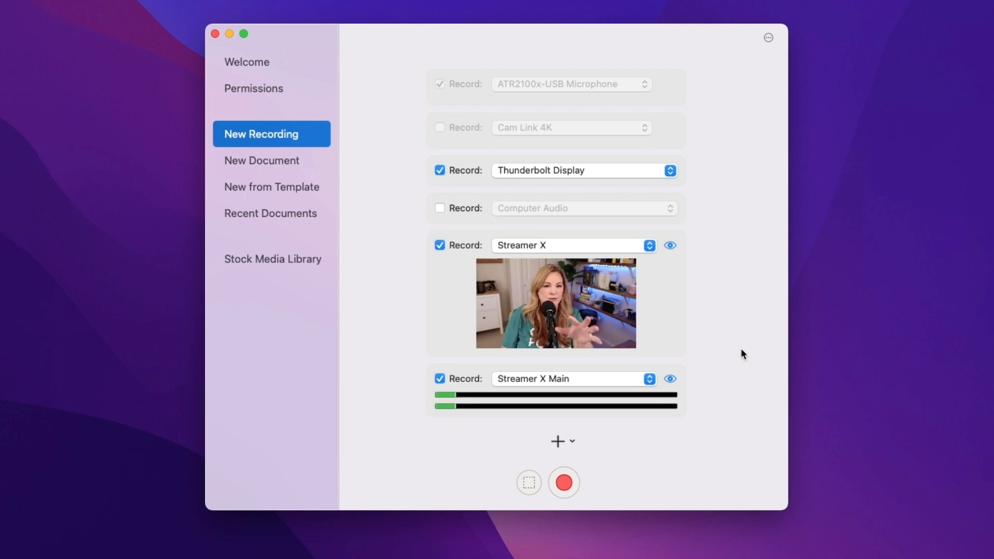
Step: Try FaceTime HD Camera (Display) as the camera source and switch back to Streamer X
click(564, 245)
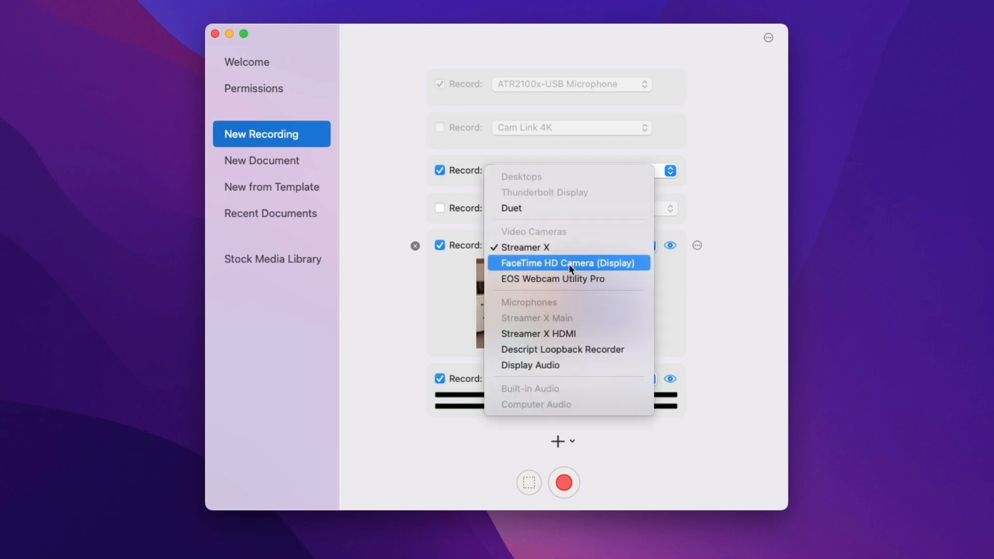
click(569, 263)
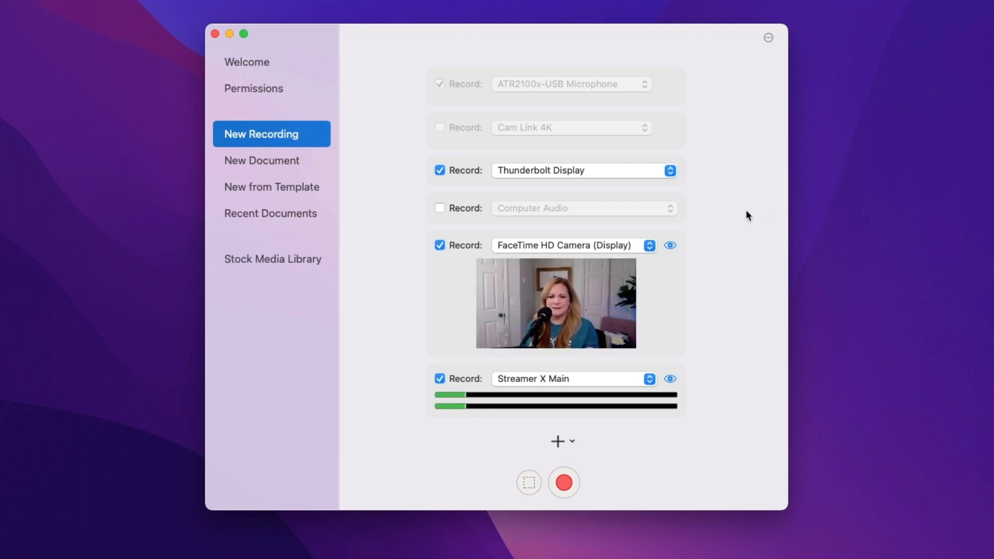
click(619, 248)
click(612, 237)
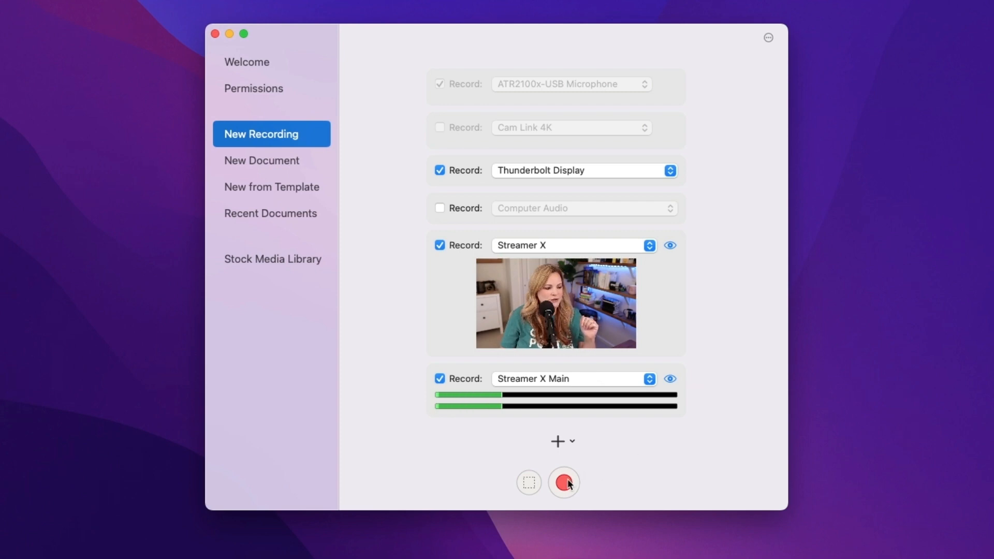
Step: Enable partial-screen recording, set the recording area to the 1920 x 1080 preset and reposition it over the desktop
click(529, 487)
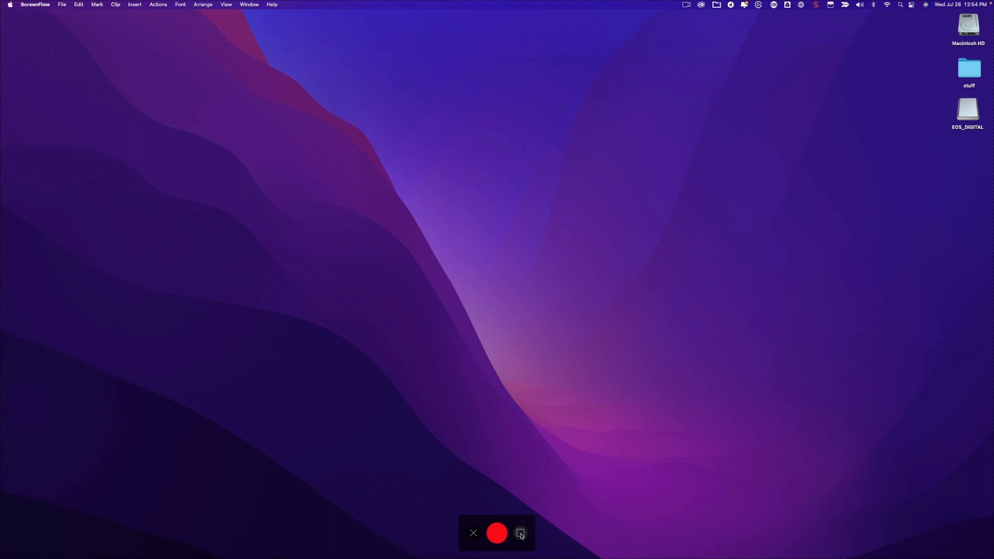
click(521, 535)
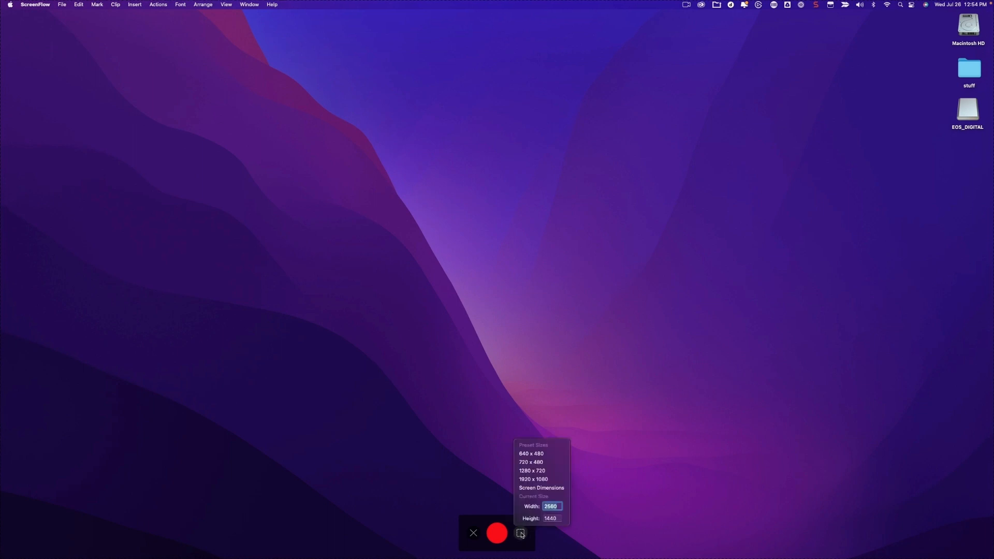
click(555, 482)
drag(535, 216, 521, 250)
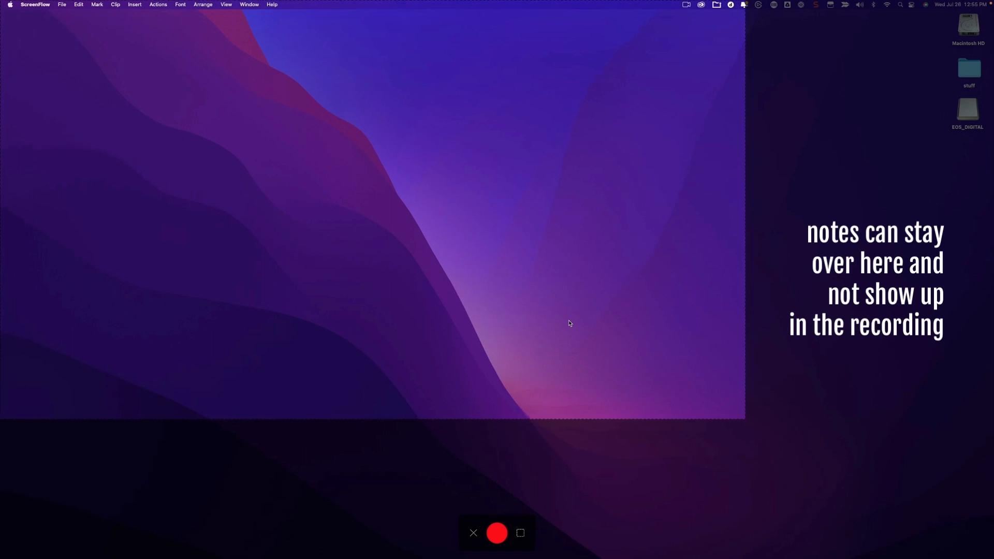
Step: Set the recording area to Screen Dimensions and start the recording
click(520, 533)
click(531, 480)
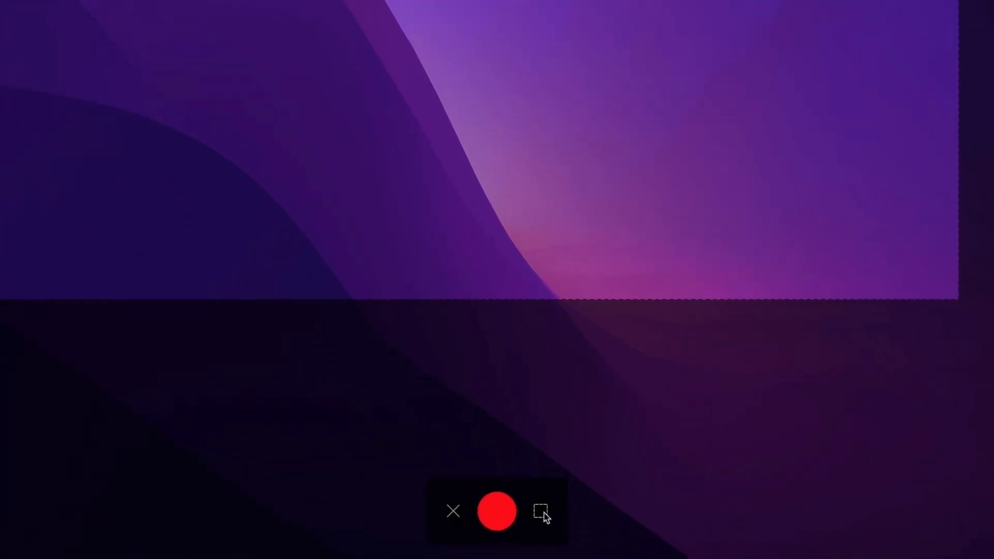
click(521, 533)
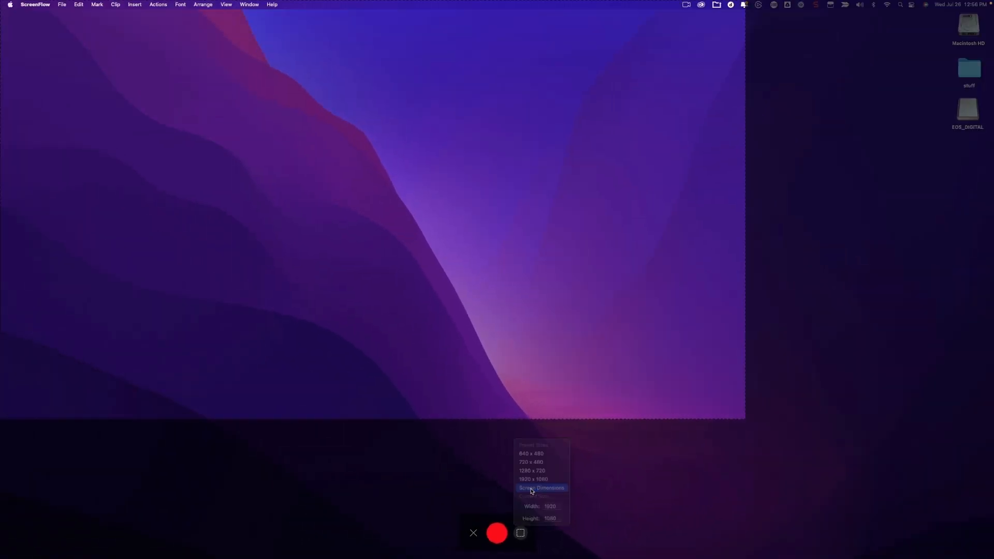
click(575, 427)
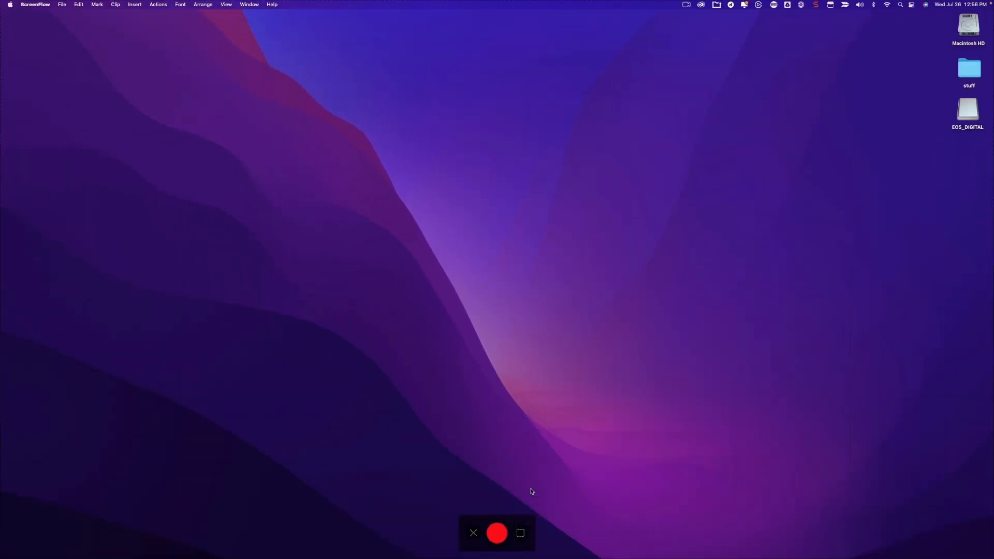
click(497, 533)
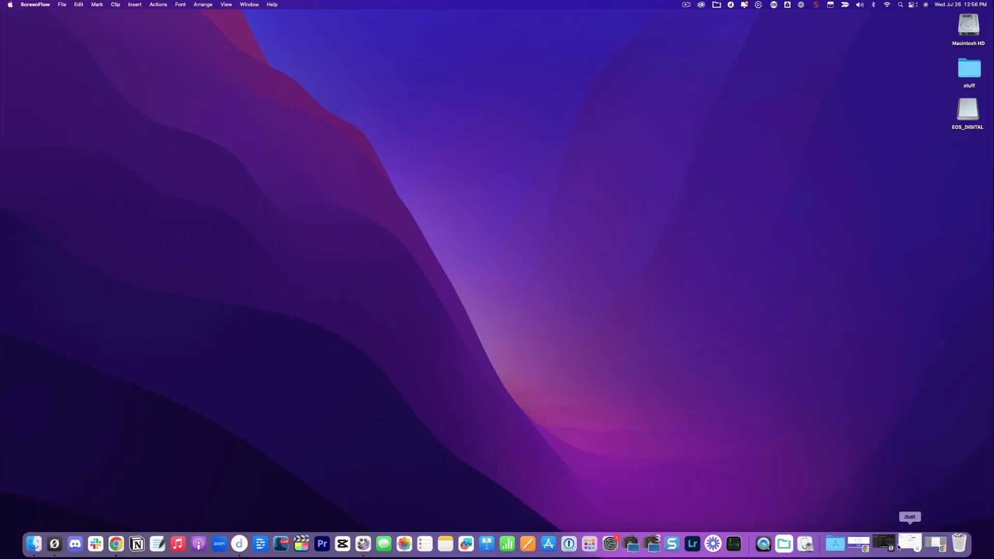
Step: Capture an enlarged view of the Adobe Podcast Mic Check page in Chrome and stop the recording
click(865, 548)
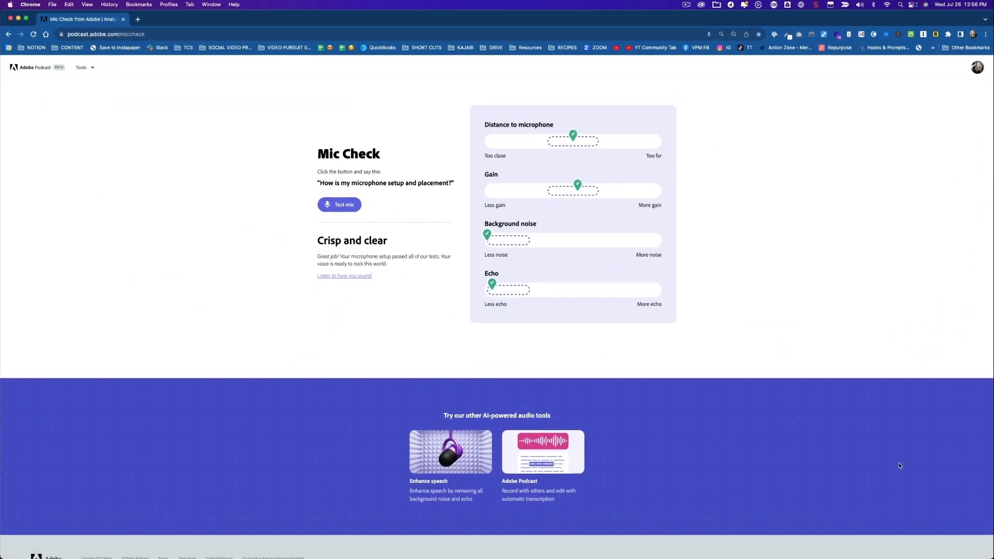
key(super+equal)
key(super+equal)
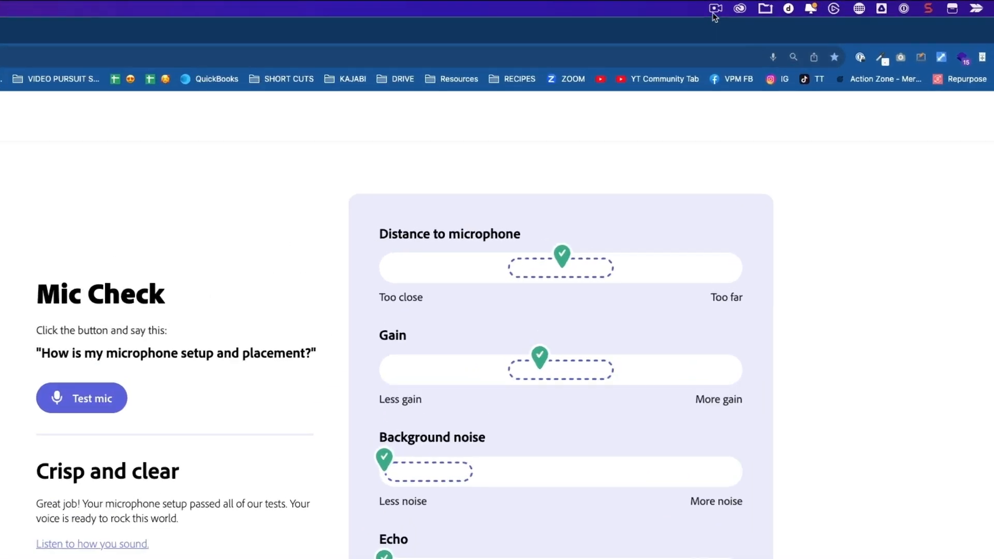
click(687, 4)
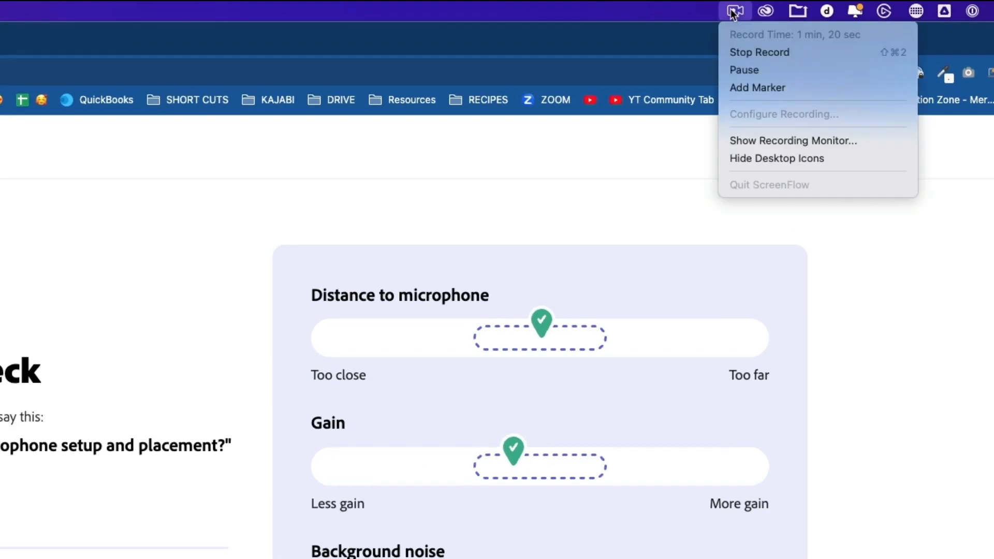
click(741, 52)
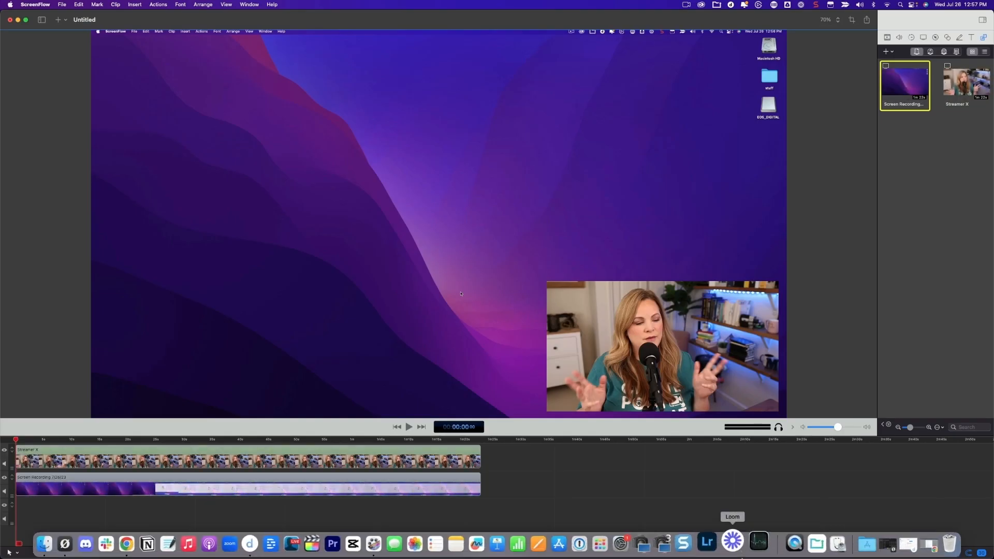
Step: Zoom the canvas out to 60% and shift the selected screen recording slightly
click(378, 322)
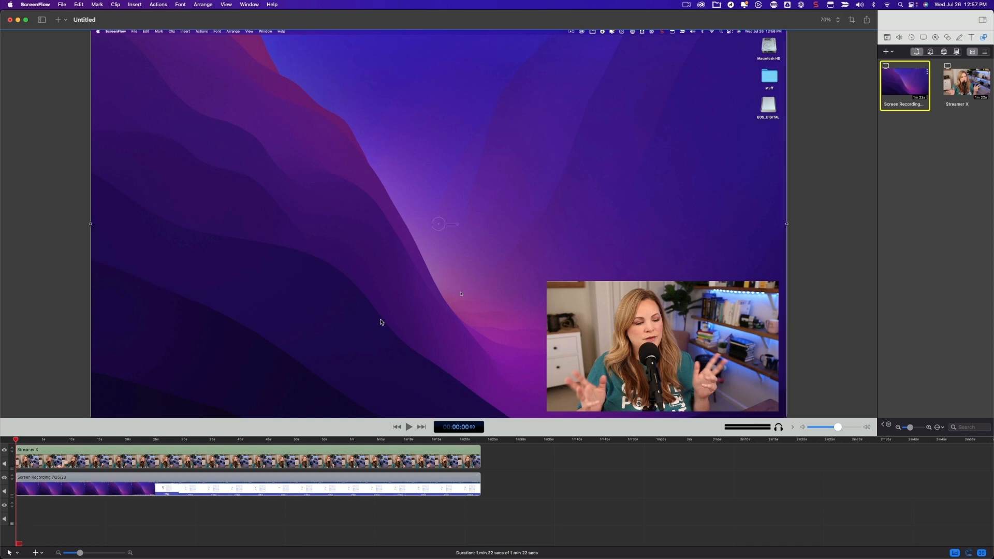
key(super+minus)
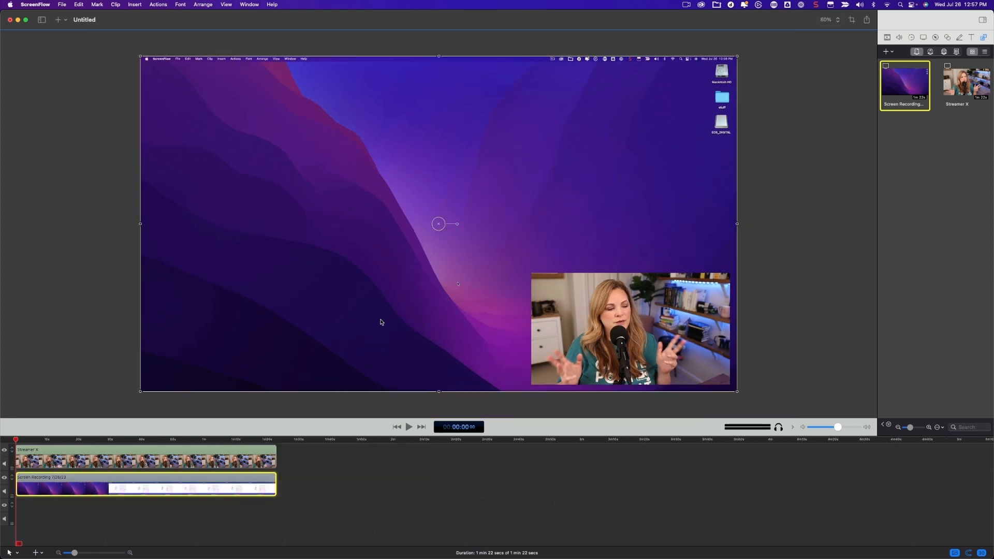
mouse_move(297, 274)
mouse_down()
mouse_move(324, 257)
mouse_move(357, 322)
mouse_move(303, 275)
mouse_up()
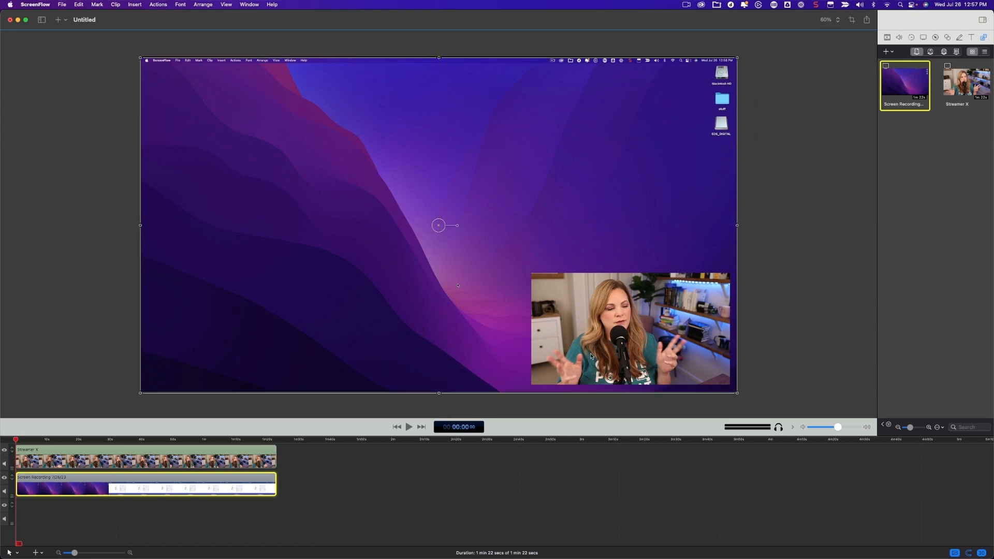
Step: Reposition the Streamer X camera clip over the Mic Check page, with the playhead at about 48 seconds, ending near the canvas's lower-right corner
click(250, 456)
drag(594, 354, 358, 346)
drag(61, 440, 168, 445)
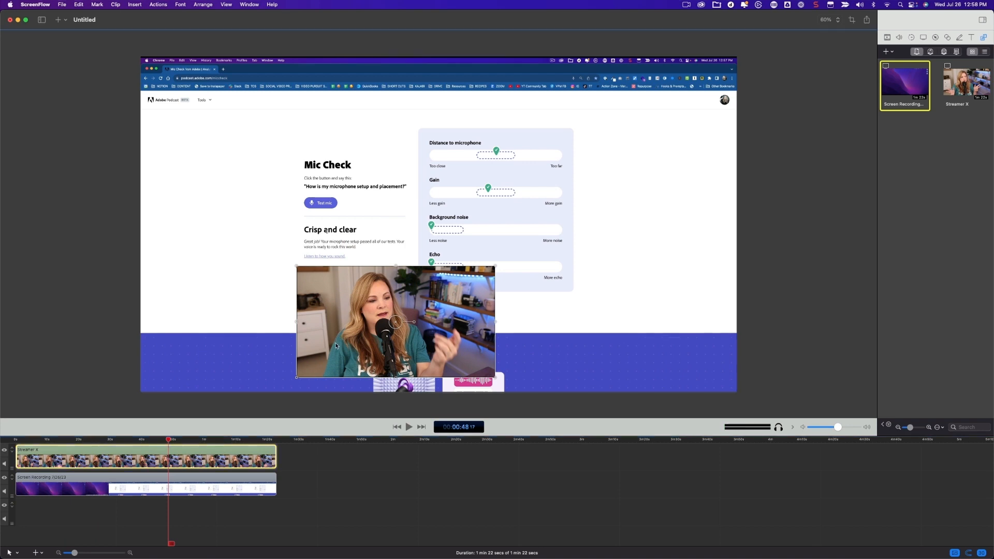
drag(334, 348, 575, 331)
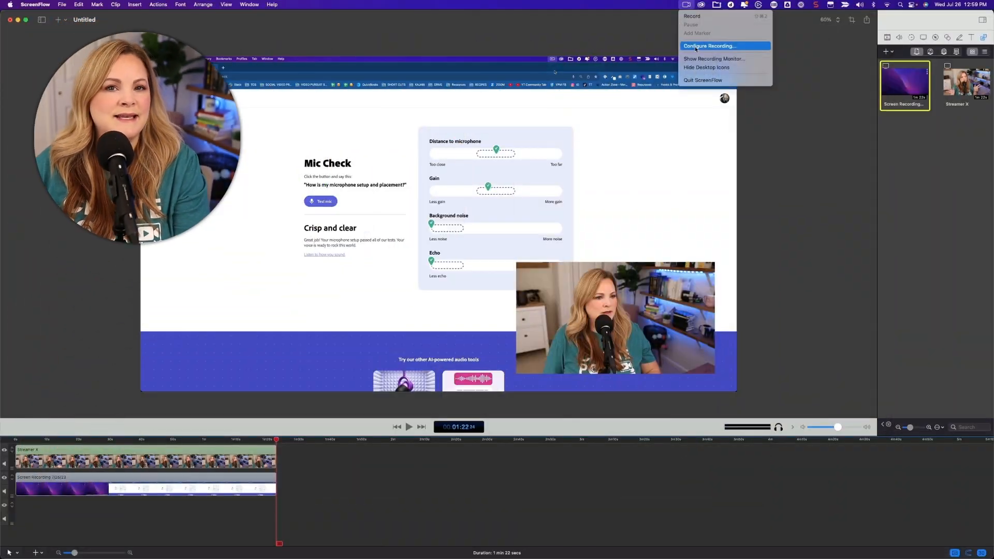
Step: Configure and start a second recording with Streamer X and Streamer X Main, and stop it after a few seconds
click(696, 47)
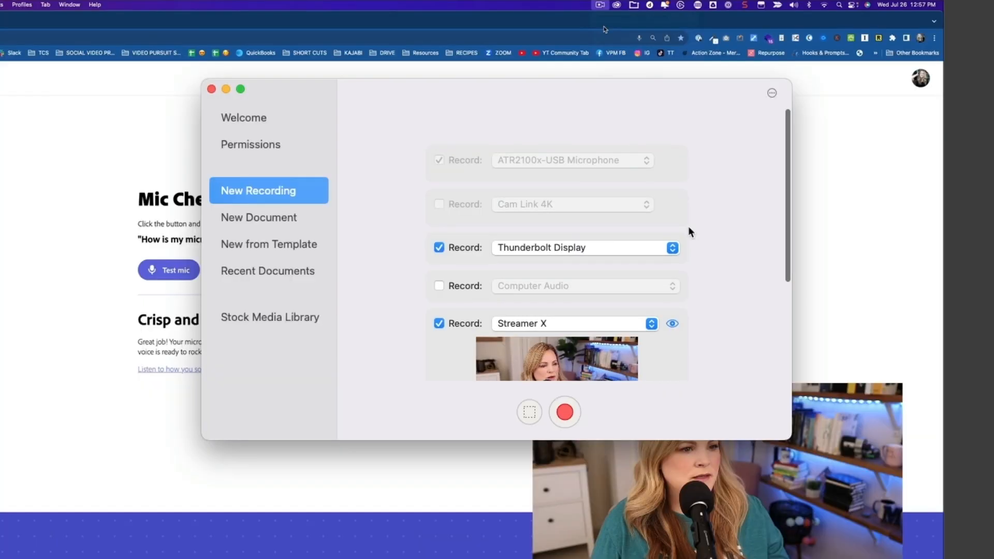
scroll(688, 228, down, 4)
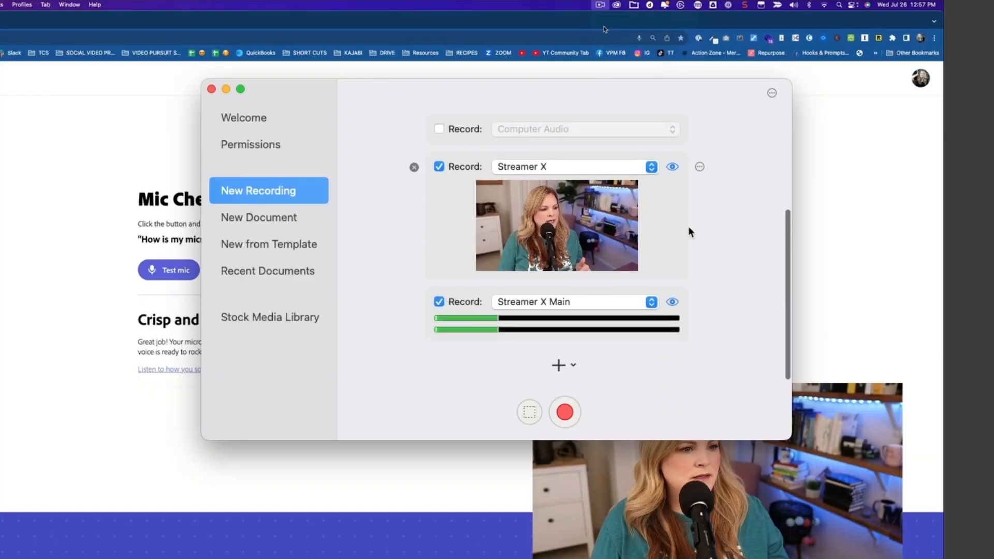
click(566, 413)
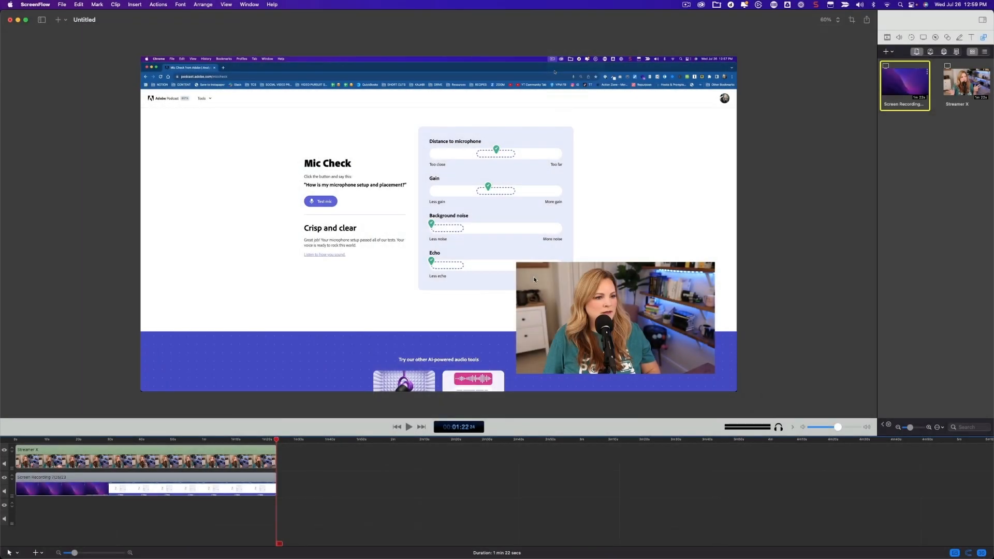
click(687, 7)
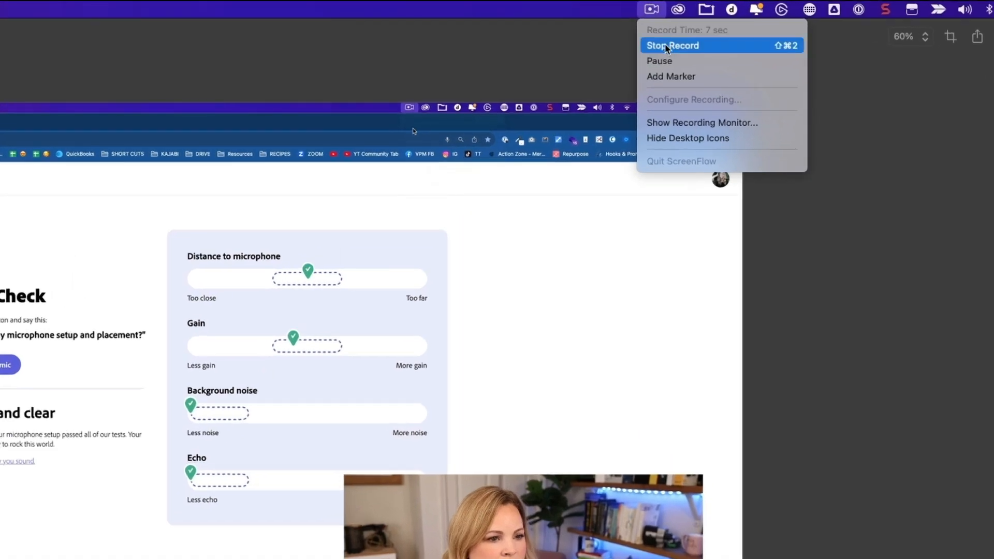
click(665, 45)
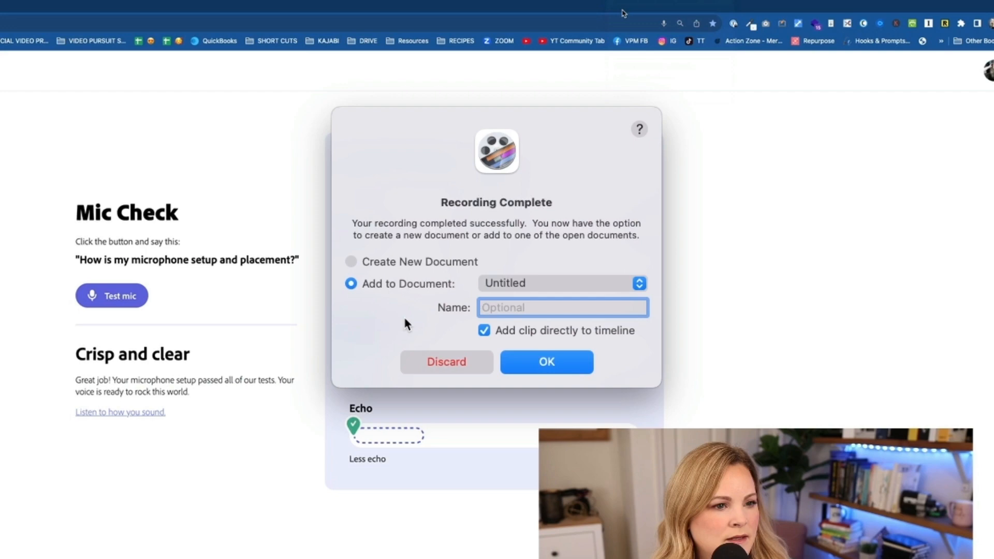
Step: Add the new recording to the Untitled document under the name "second example", placing it directly on the timeline
click(521, 283)
click(500, 285)
text(second example)
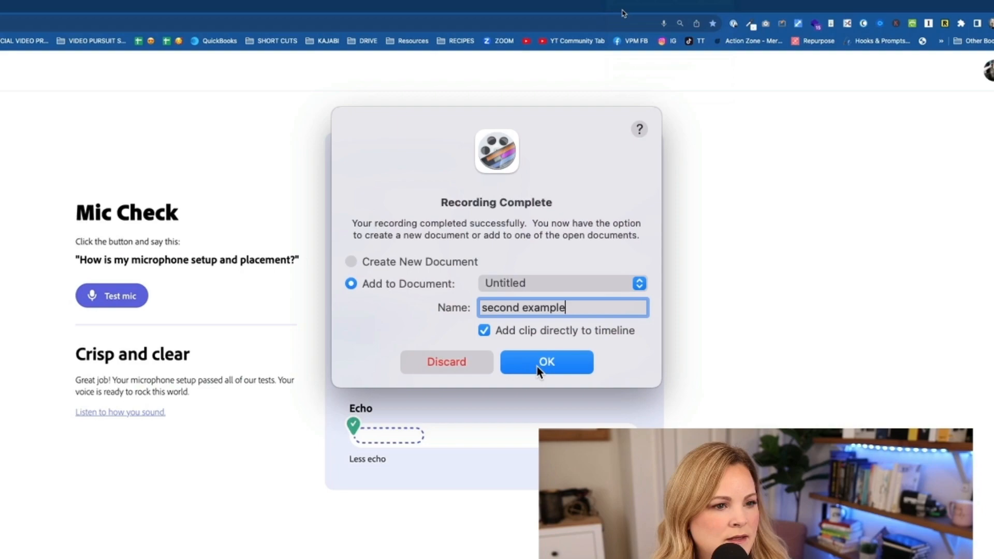
click(544, 363)
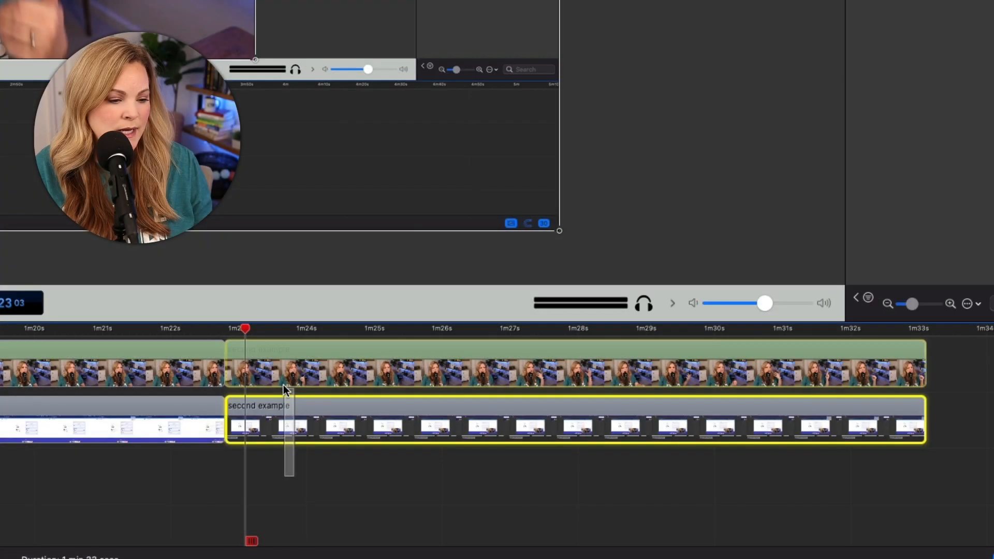
Step: Move the playhead into the second example clips and split the selected clips at that point
shift+click(233, 361)
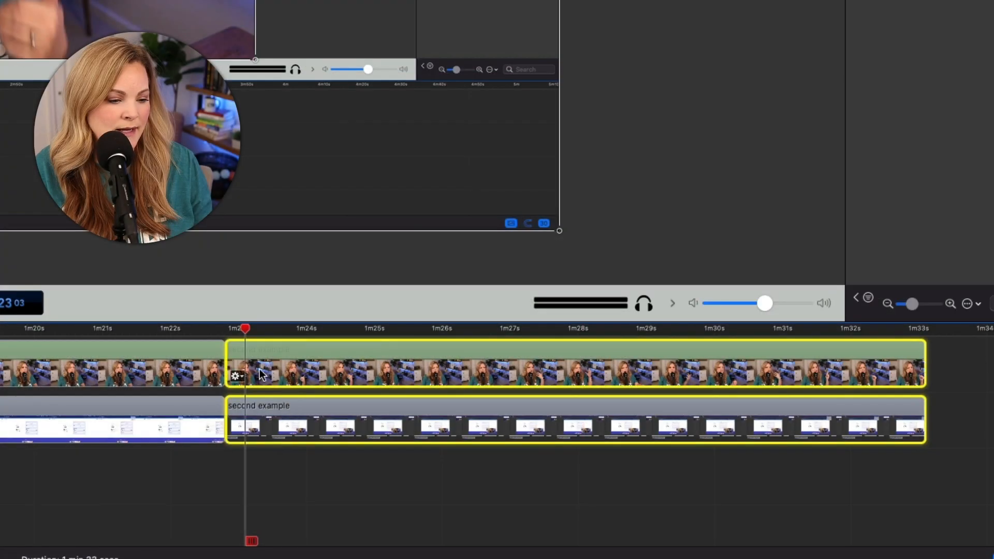
drag(232, 361, 314, 362)
drag(352, 335, 421, 333)
key(t)
drag(500, 460, 730, 363)
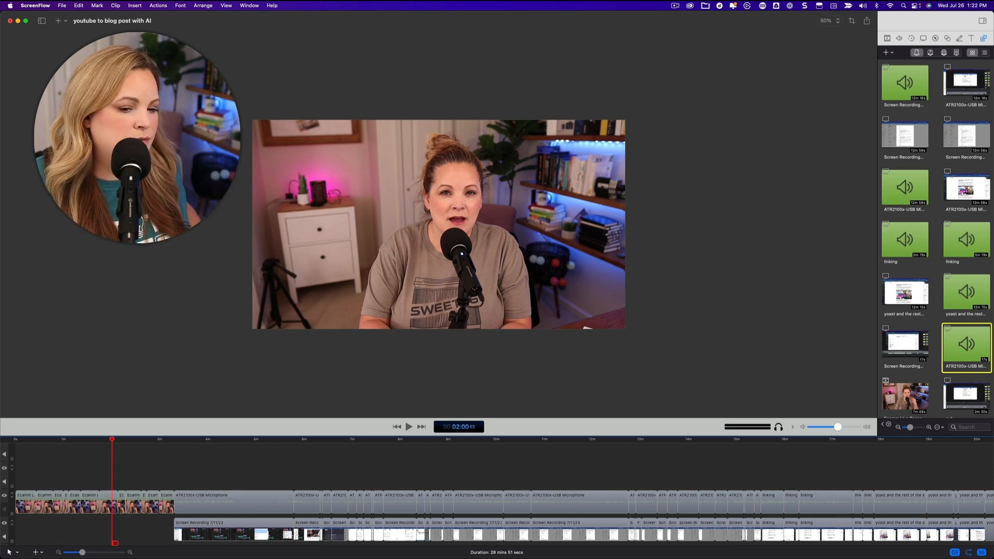
Step: Enlarge the timeline of the "youtube to blog post with AI" project and inspect the opening camera clips and the screen recording section at about 4:13
drag(622, 435, 622, 333)
drag(23, 406, 162, 450)
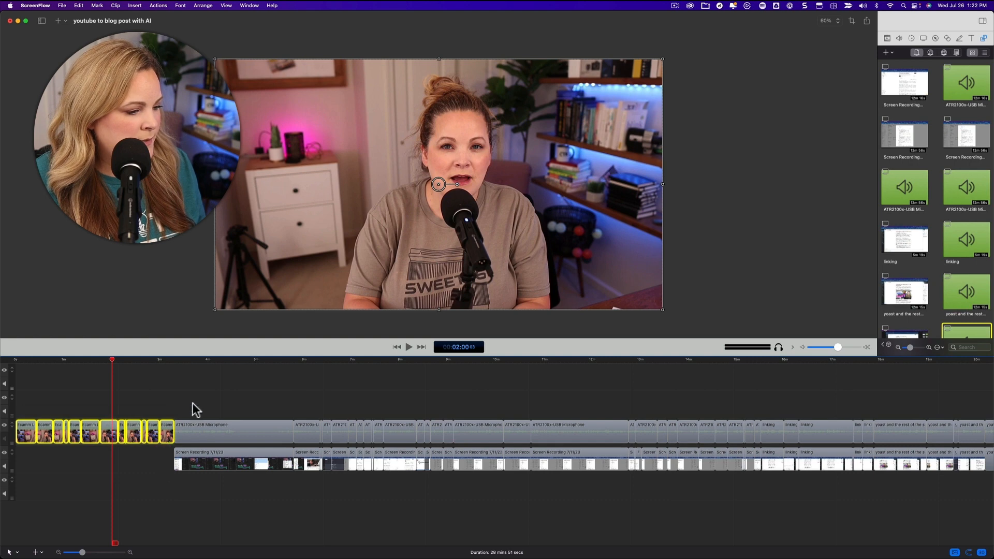
drag(176, 405, 380, 466)
click(217, 361)
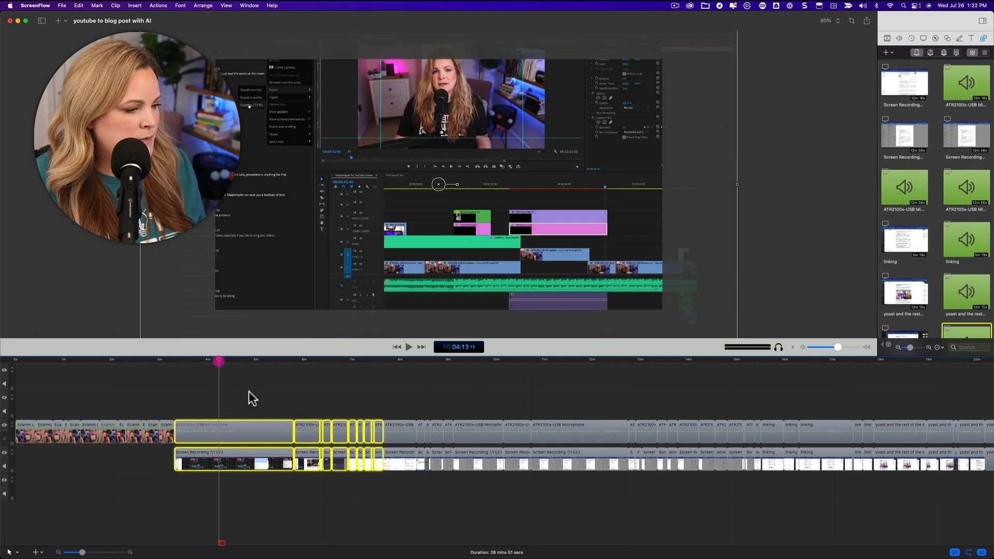
Step: Select the closing camera clip at the end of the timeline and preview it at about 27:08
scroll(248, 394, right, 10)
scroll(248, 390, right, 5)
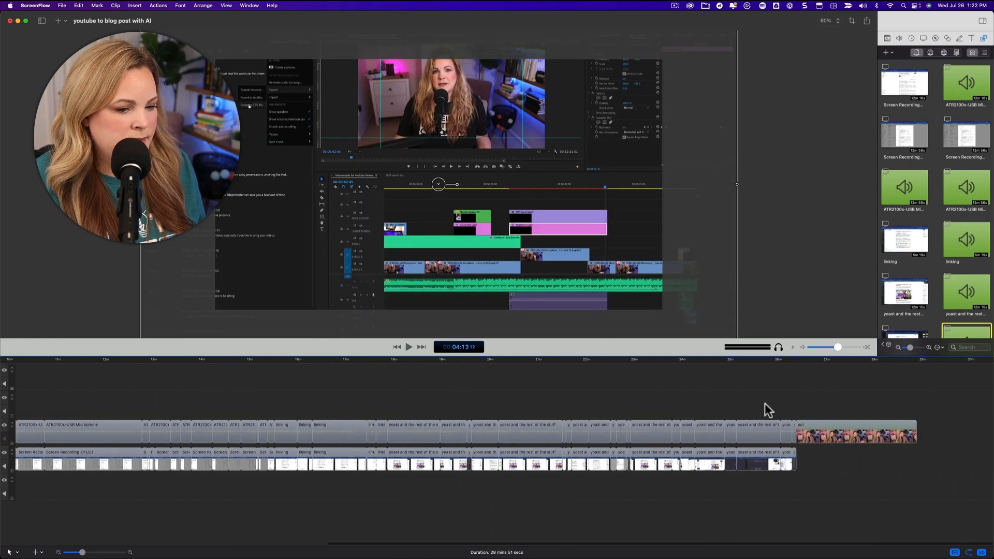
click(827, 428)
click(833, 359)
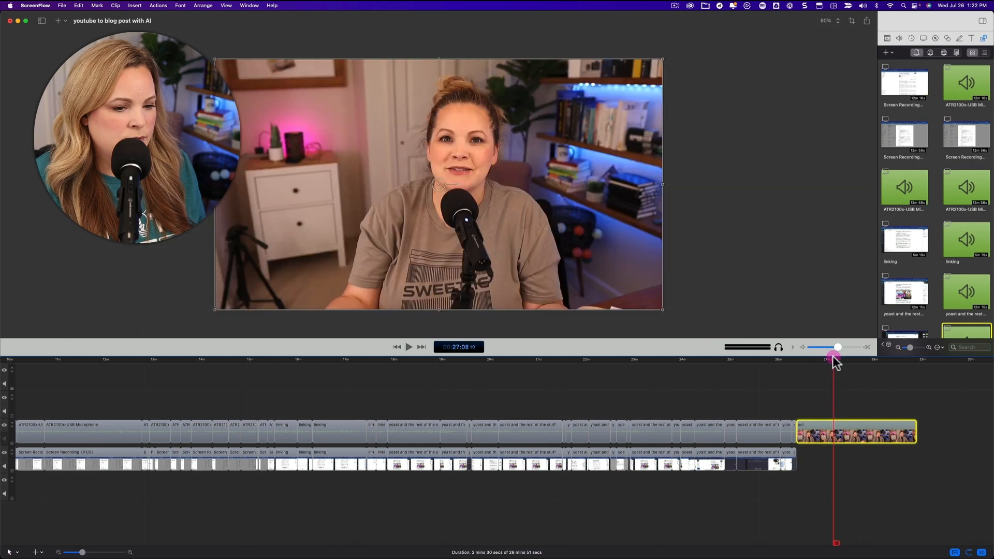
Step: Detach the audio from all the opening camera clips at the start of the timeline
scroll(750, 390, left, 20)
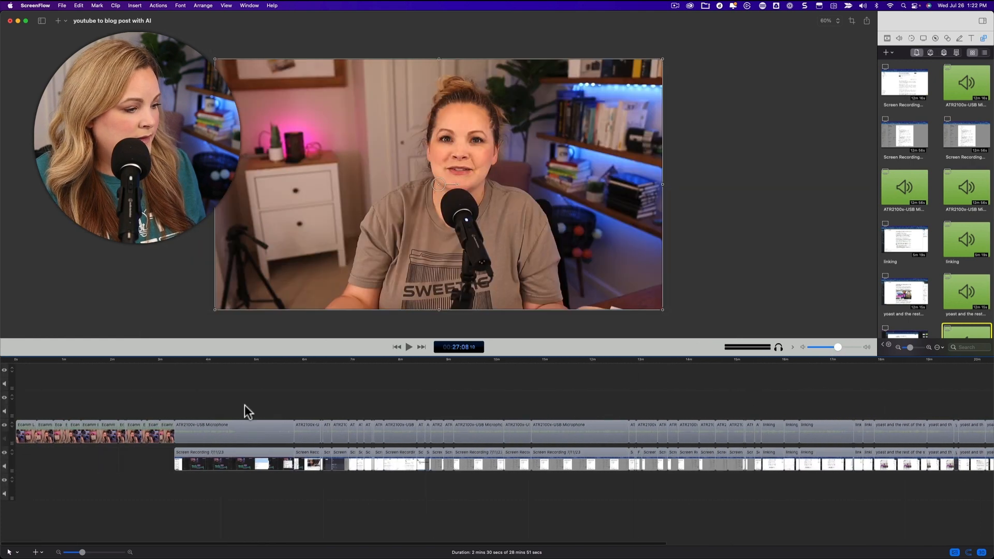
drag(18, 405, 173, 449)
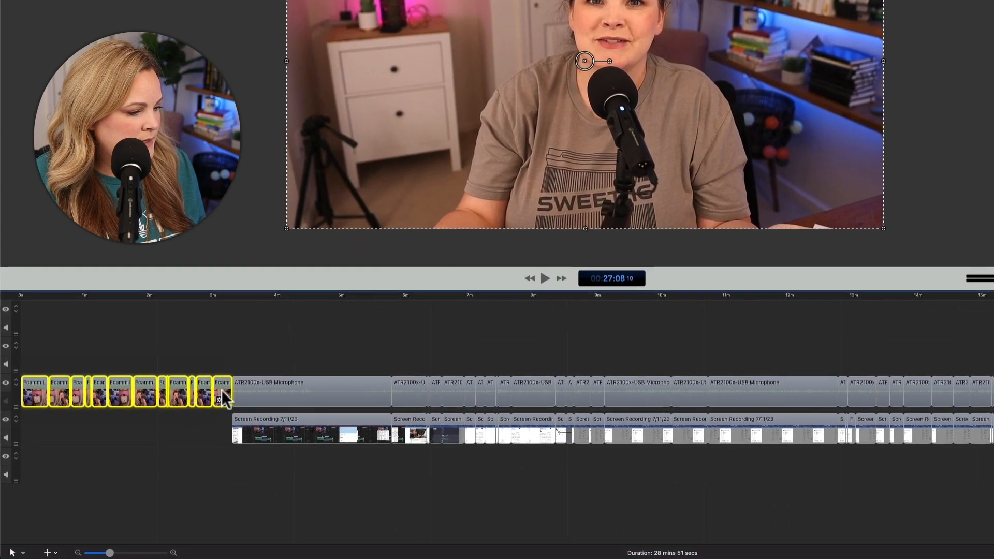
right_click(218, 384)
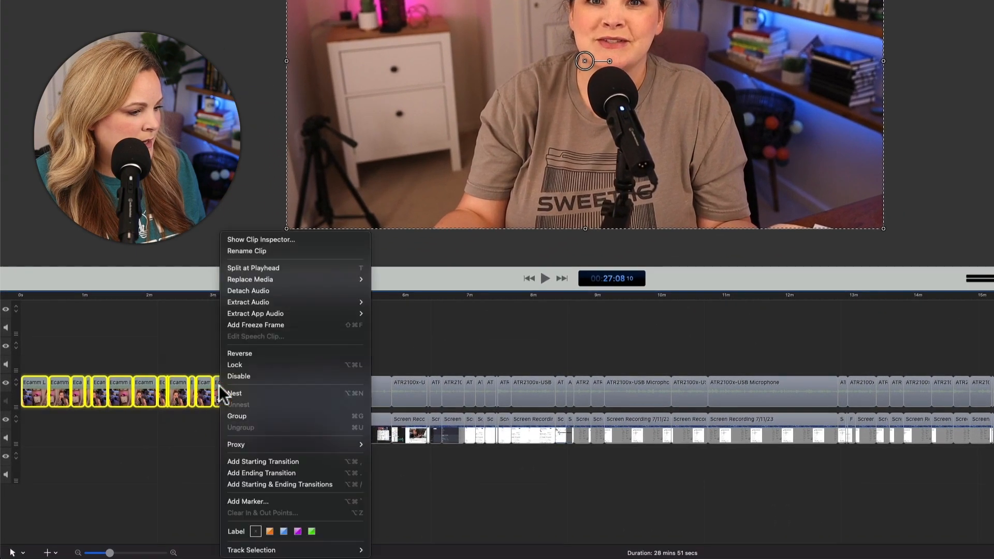
click(237, 292)
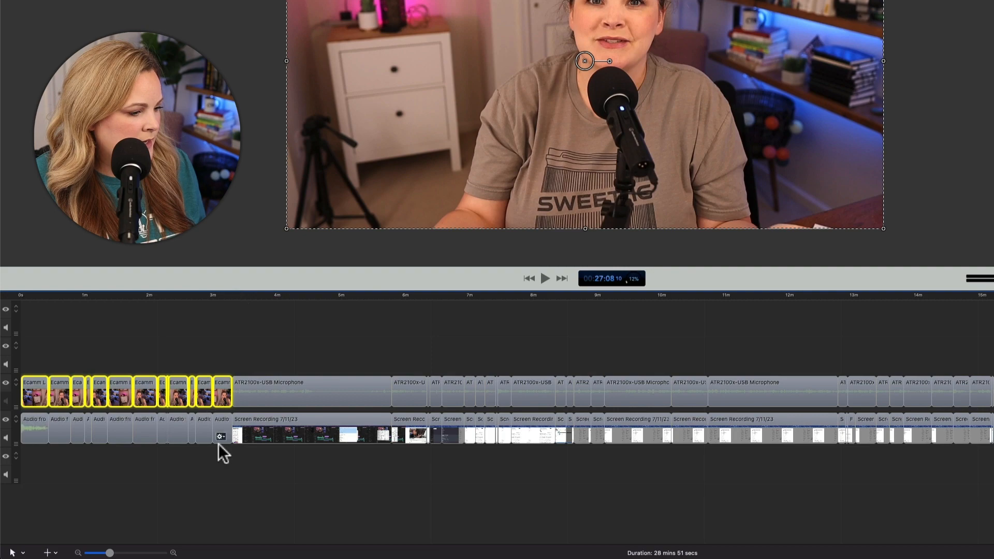
click(207, 449)
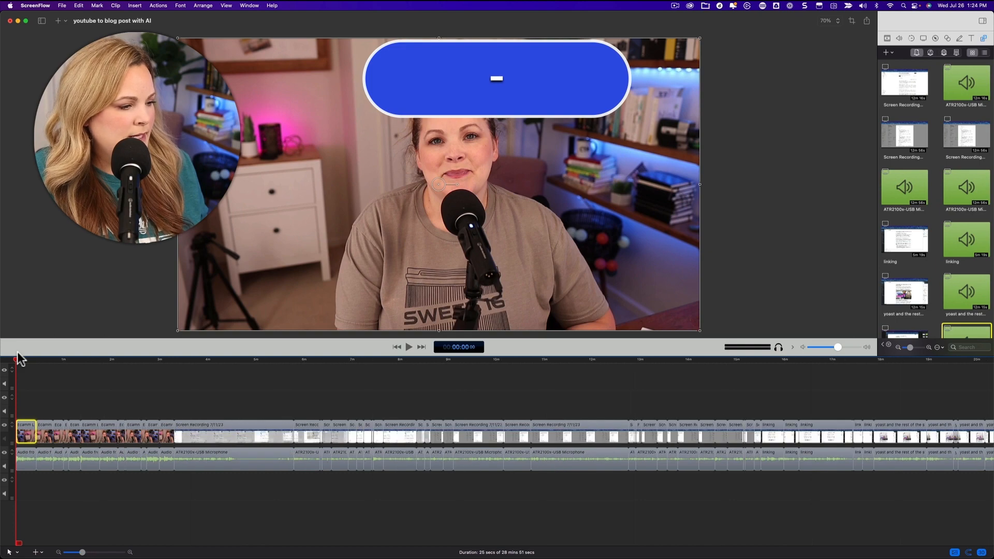
Step: Examine the opening camera clips and their detached audio at several timeline magnifications
key(minus)
key(equal)
key(equal)
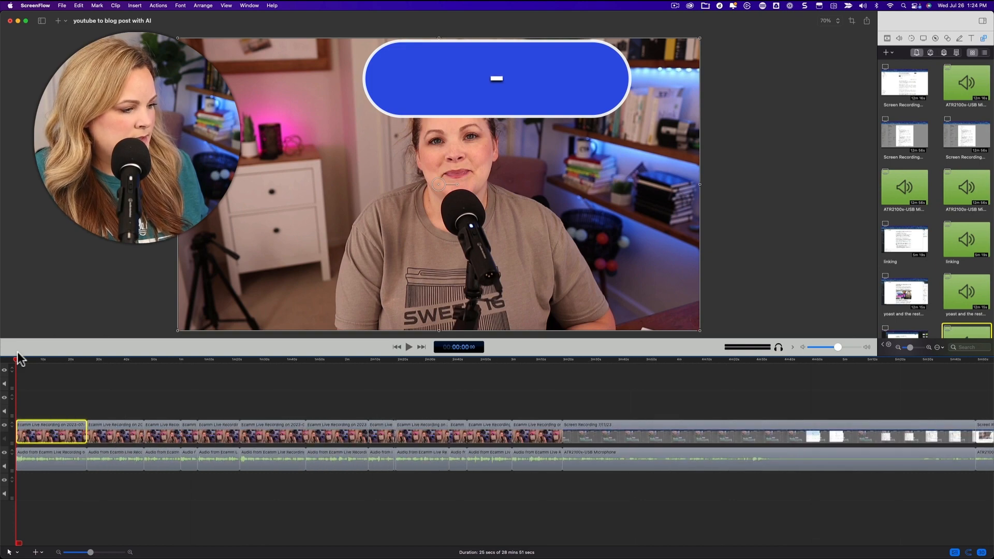
key(minus)
key(minus)
key(minus)
key(equal)
key(equal)
key(equal)
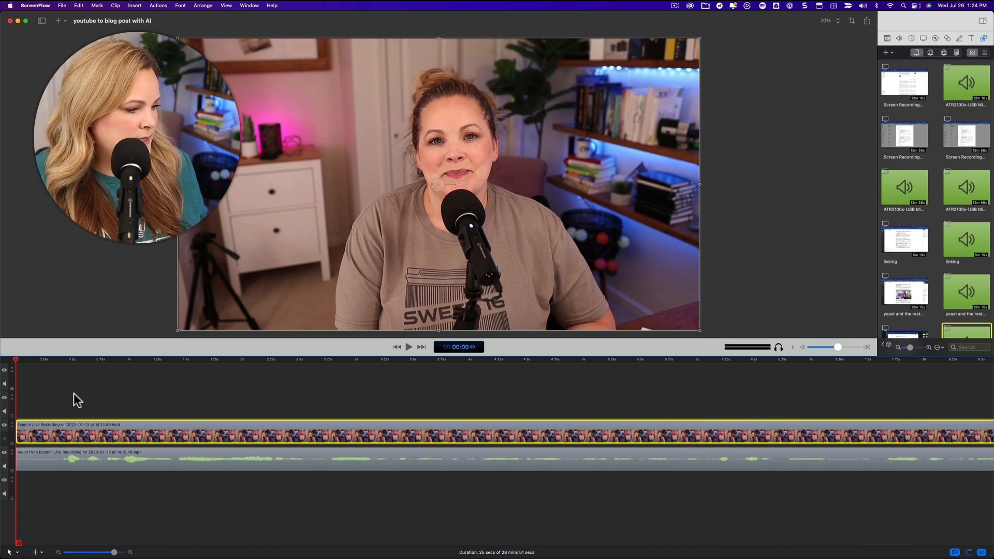
key(equal)
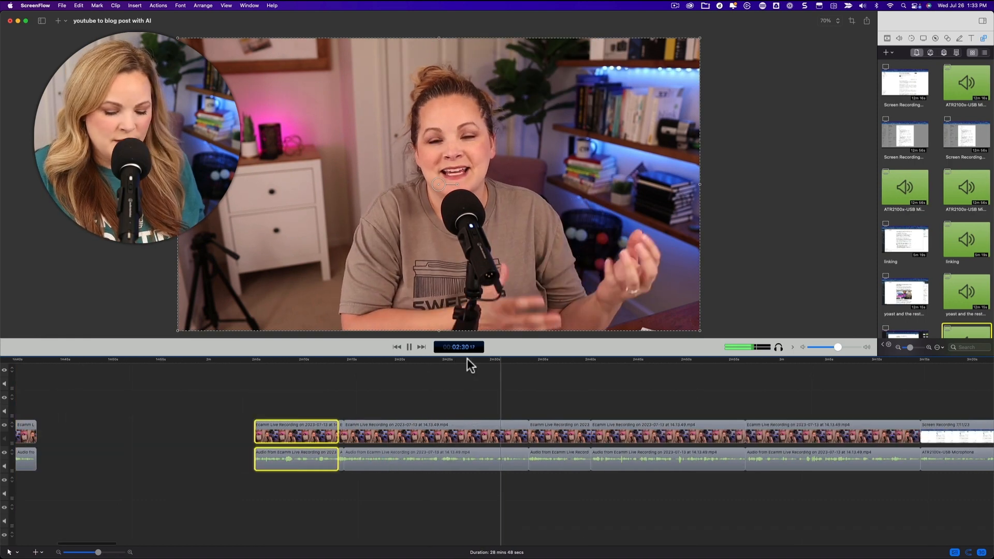
Step: Mark an in point at about 2:33 and an out point at the nearby clip boundary, ripple-delete that section and resume playback
key(i)
key(space)
key(space)
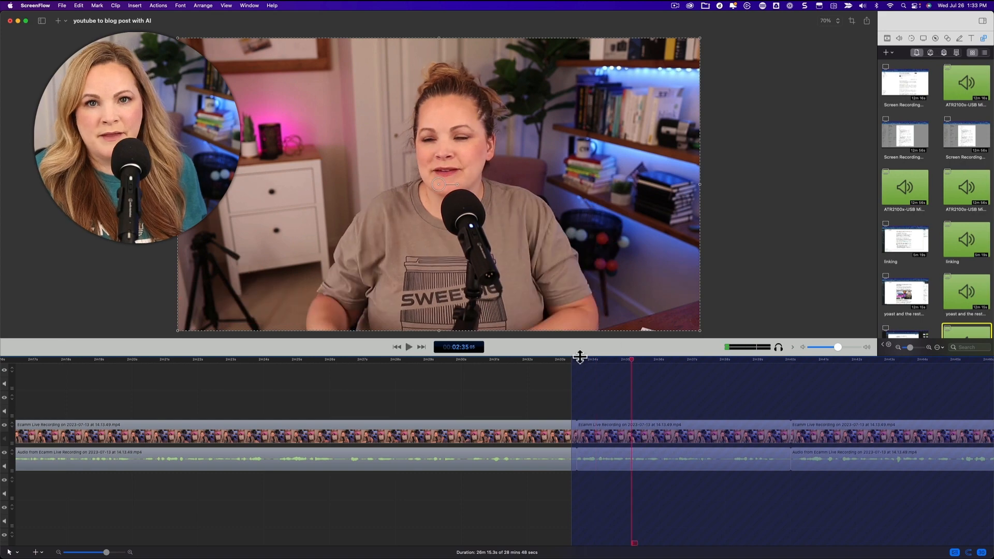
click(576, 360)
key(o)
key(super+BackSpace)
key(space)
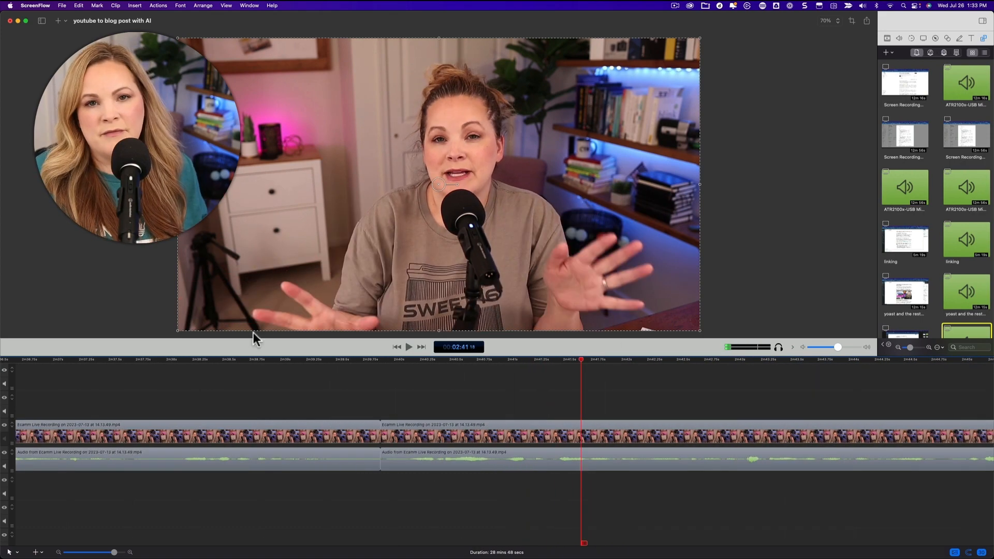
Step: Replay the passage around 2:38 and mark an in point for a cut there
click(241, 360)
key(space)
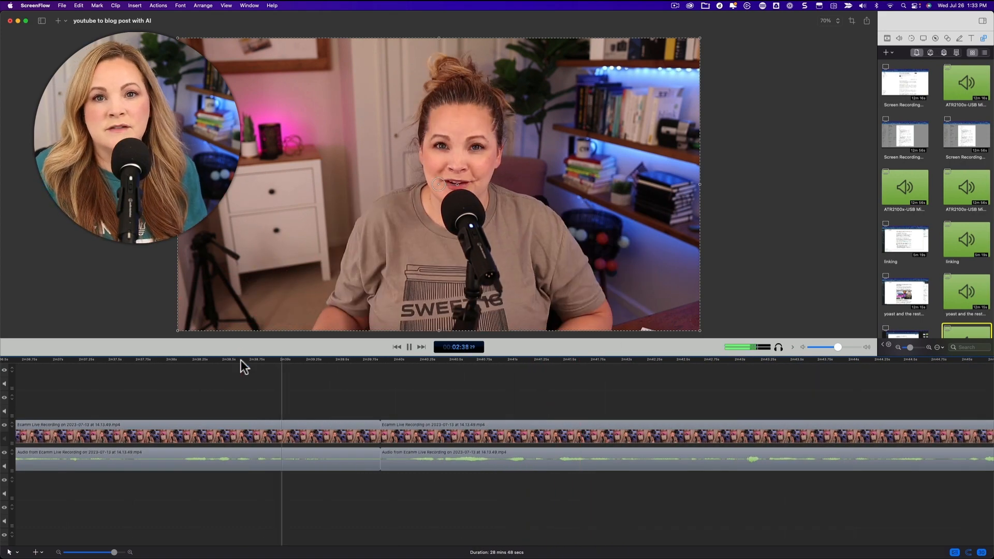
key(space)
click(240, 360)
key(space)
key(space)
key(i)
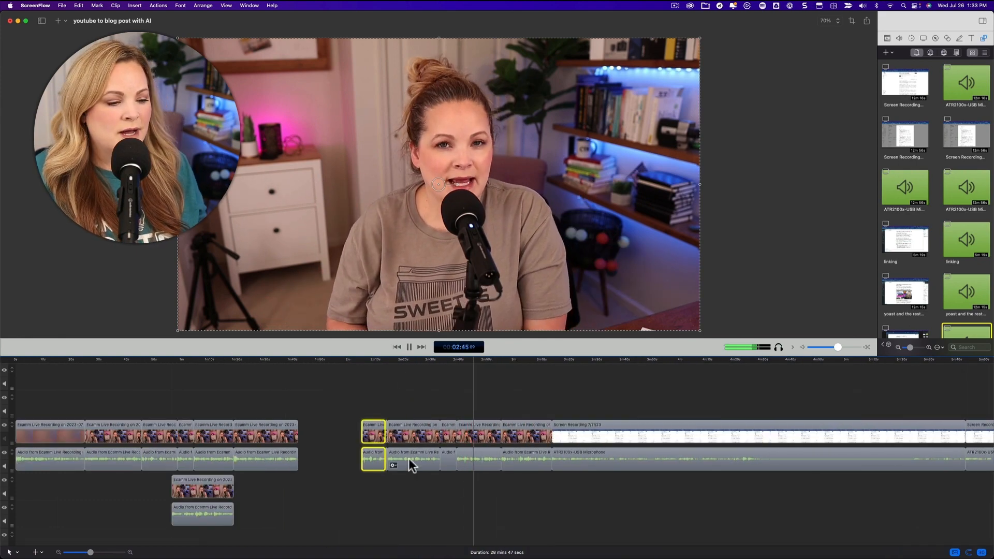
Step: Mark an in point at about 2:55 and an out point three frames on, ripple-delete those frames and replay the join
key(super+equal)
key(super+equal)
key(super+equal)
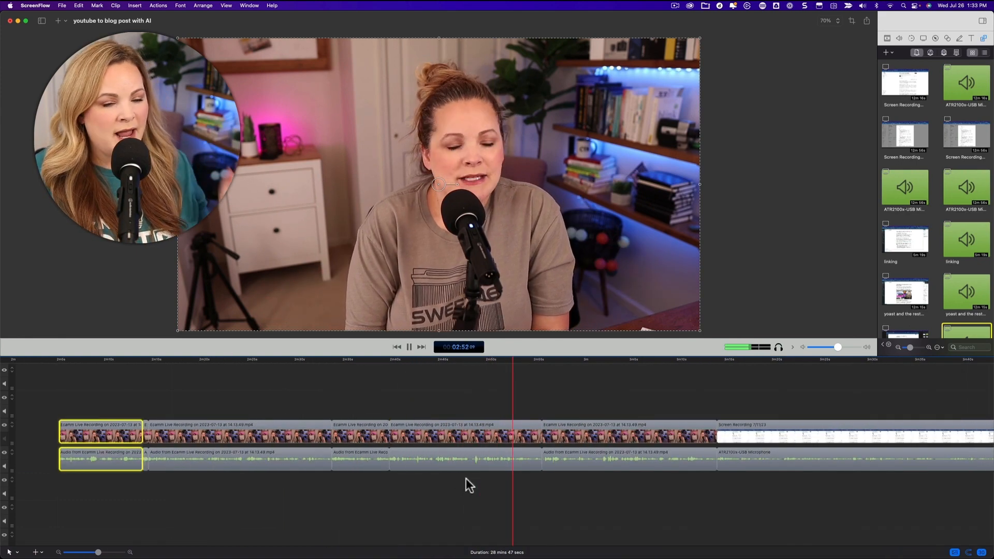
click(476, 359)
key(i)
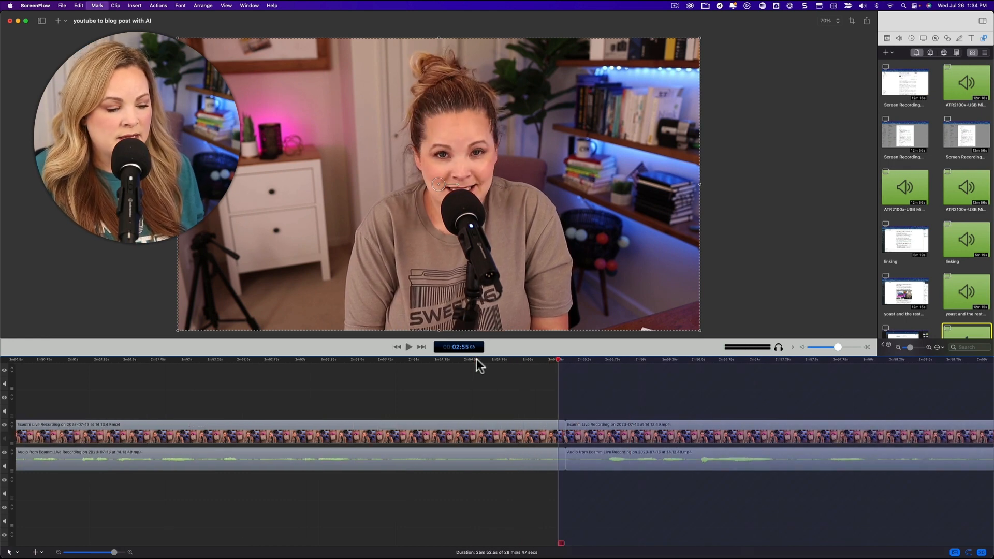
key(Right)
key(Right)
key(Right)
key(Right)
key(Right)
key(Right)
key(Right)
key(Right)
key(Right)
key(Right)
key(o)
key(super+BackSpace)
click(446, 358)
key(space)
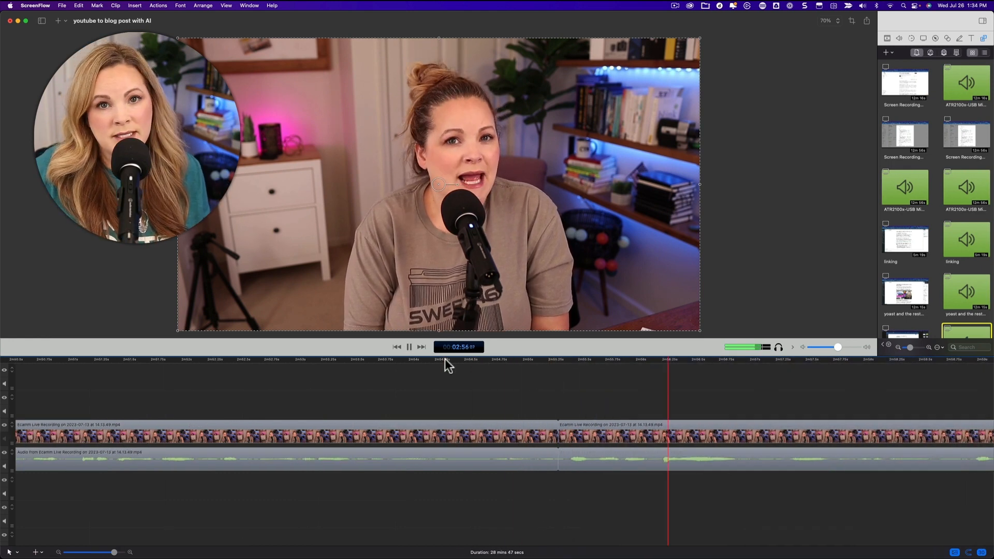
Step: Cut the end of the last opening camera clip from about 3:13 up to the screen recording and replay the join
key(super+minus)
key(super+minus)
key(super+minus)
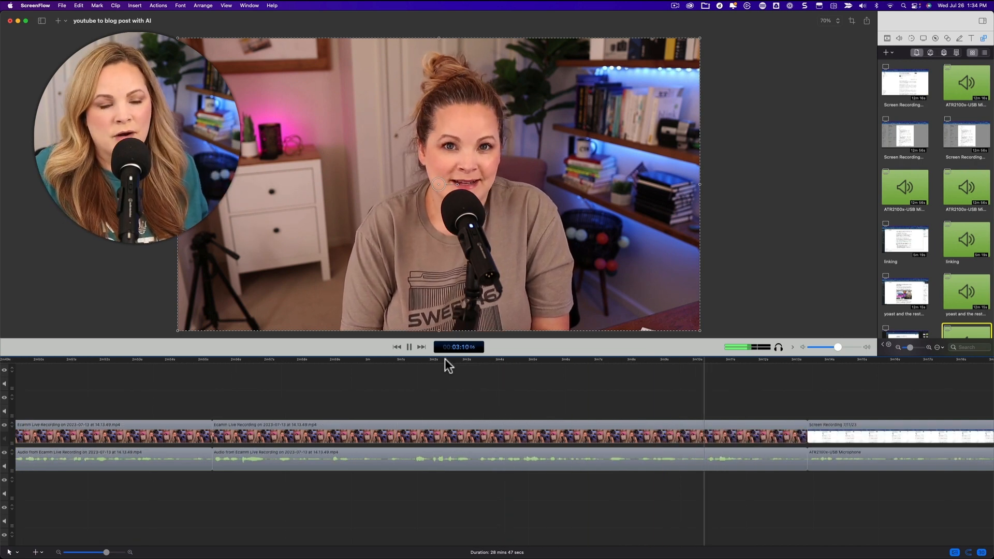
key(space)
key(super+minus)
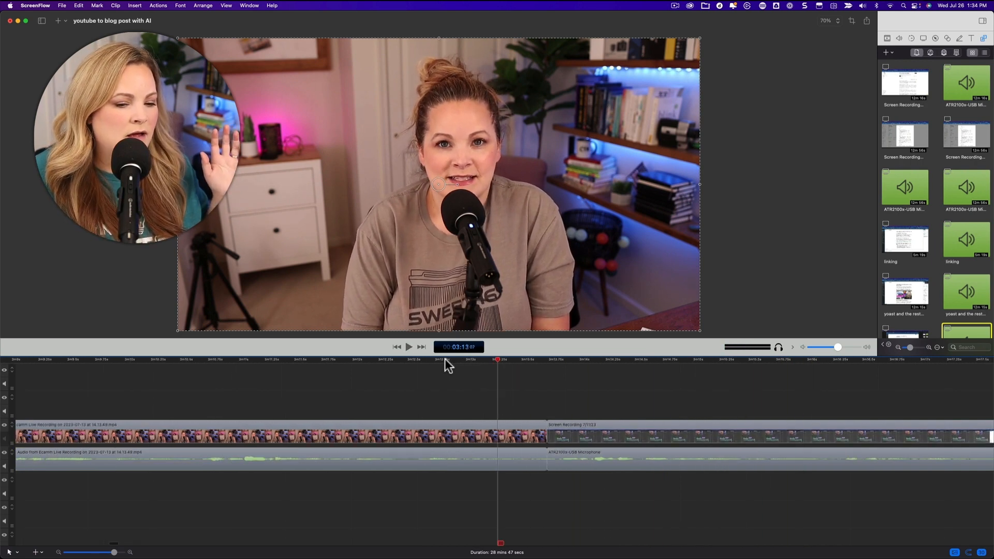
key(super+equal)
key(space)
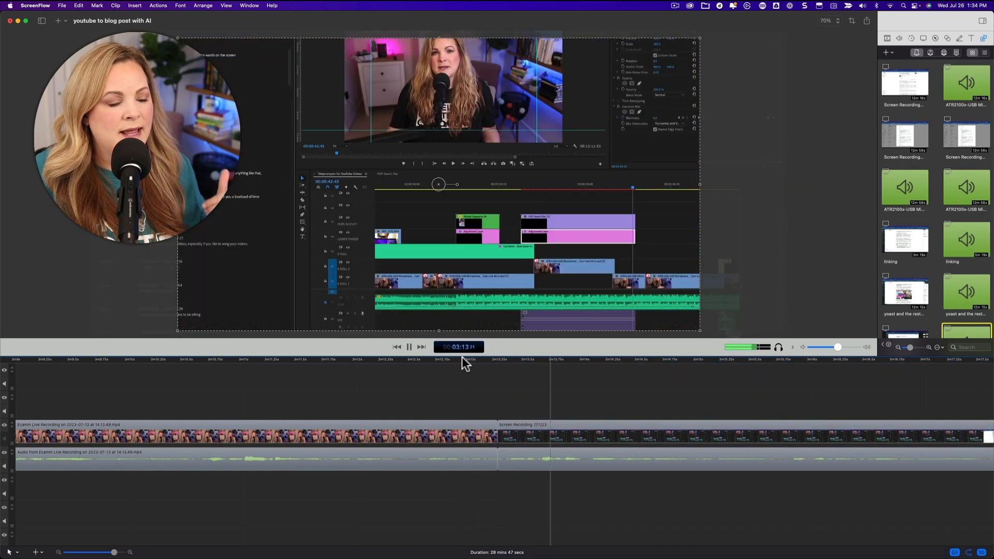
key(super+minus)
click(304, 360)
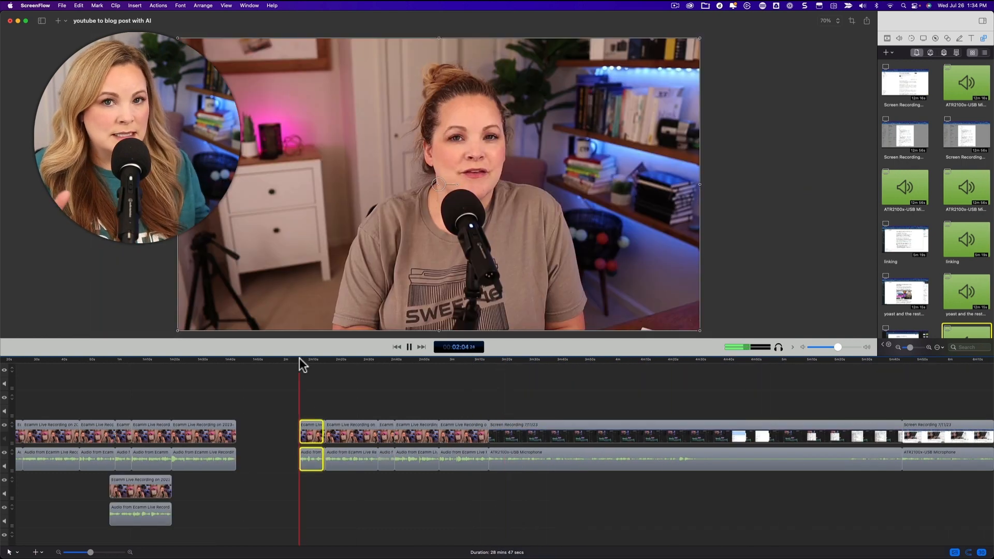
Step: Move the camera clip and its audio on the lower tracks to start at about 2:18 on the timeline
drag(139, 493, 366, 493)
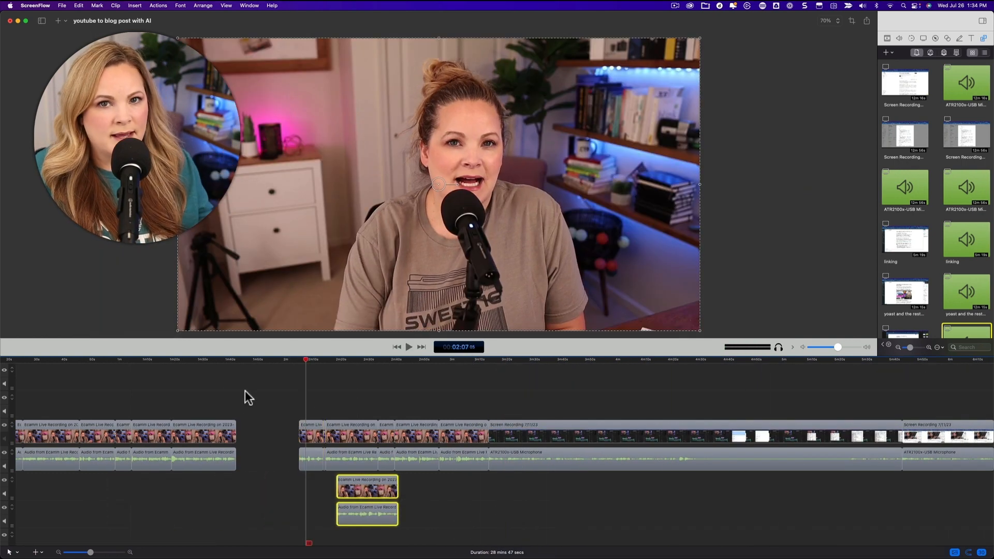
scroll(246, 394, left, 3)
drag(96, 360, 89, 360)
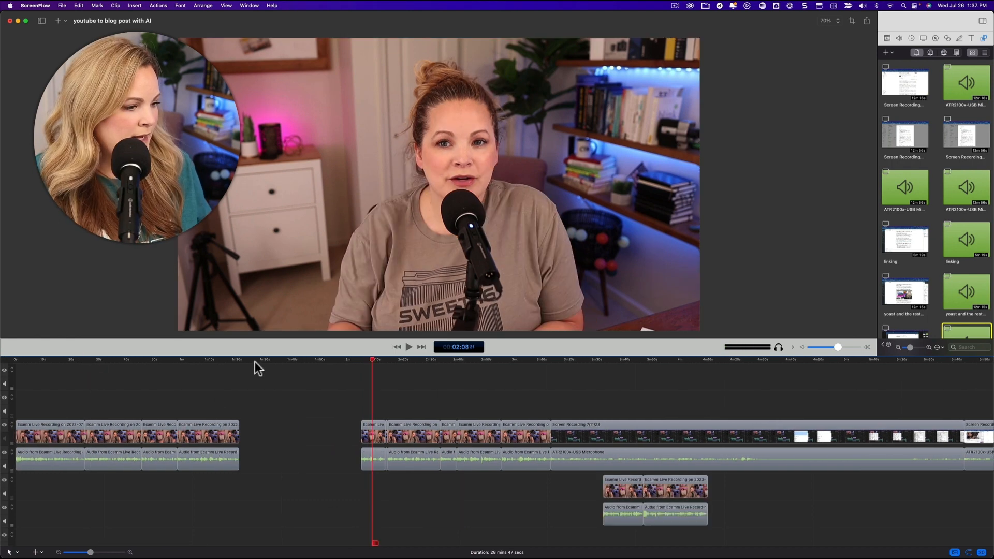
Step: Try closing the gap between the opening camera clips by ripple-deleting it on the main video and audio tracks, and undo the deletion
click(267, 425)
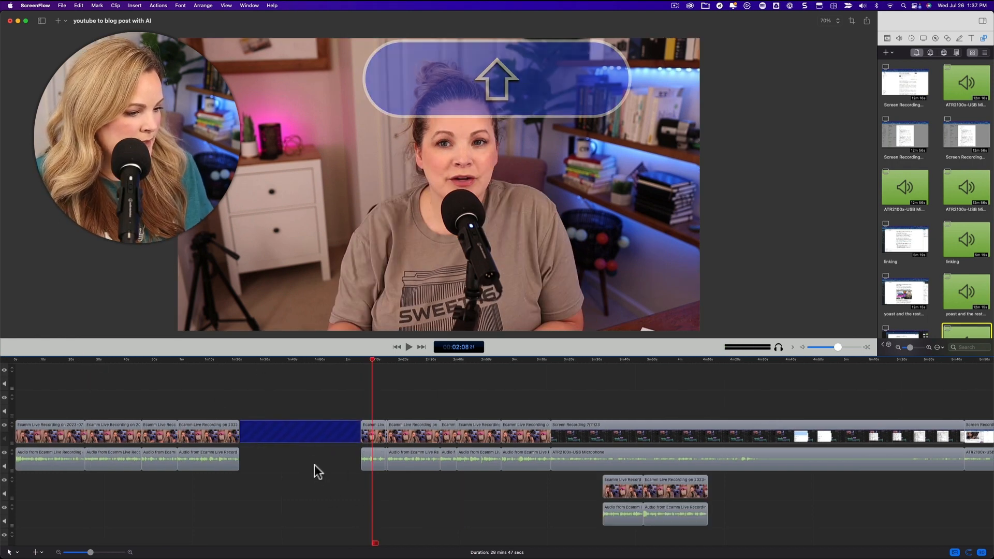
scroll(306, 459, right, 1)
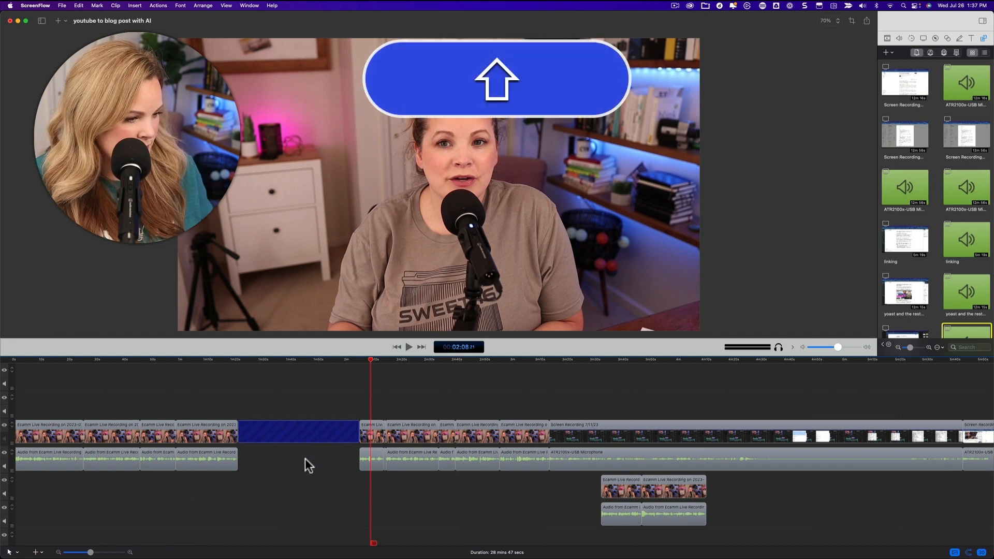
shift+click(306, 459)
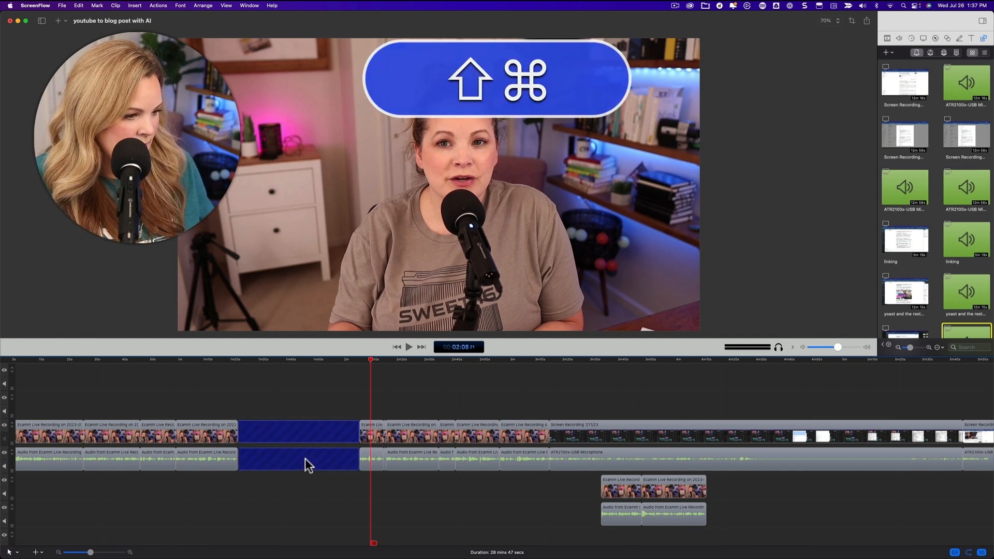
key(super+BackSpace)
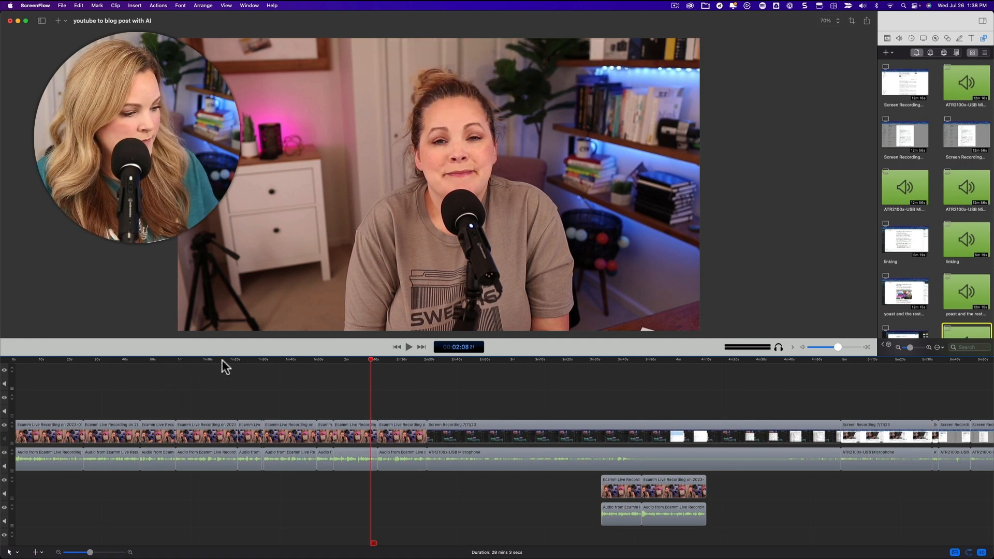
key(super+z)
Step: Mark the gap with an in point at about 1:20 and an out point at about 2:04, and ripple-delete it across all tracks
drag(253, 362, 238, 362)
key(i)
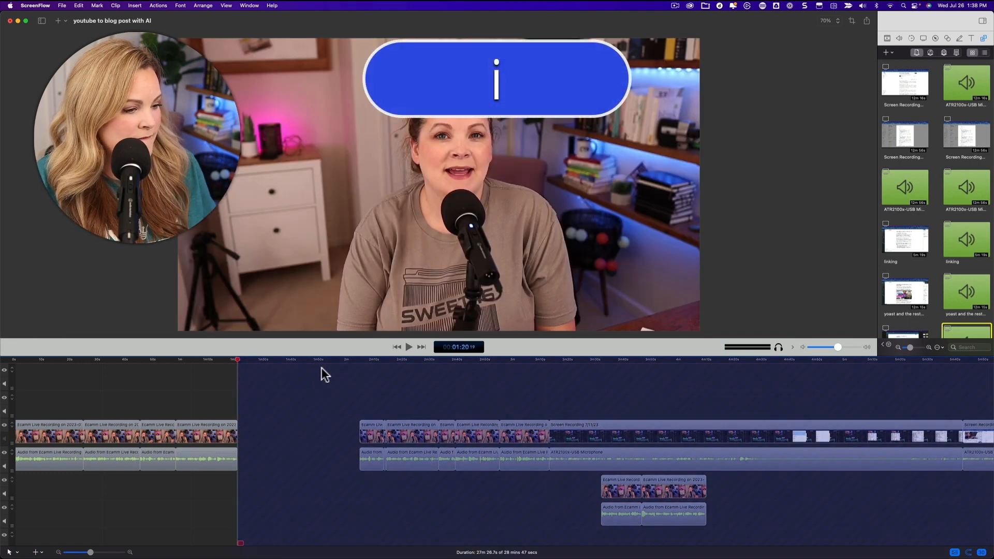
click(362, 359)
key(o)
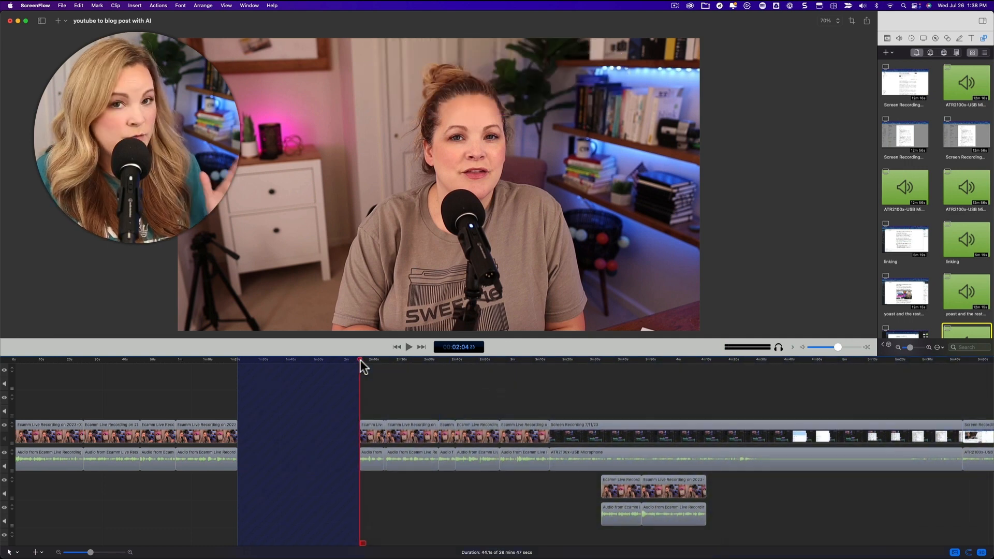
key(super+BackSpace)
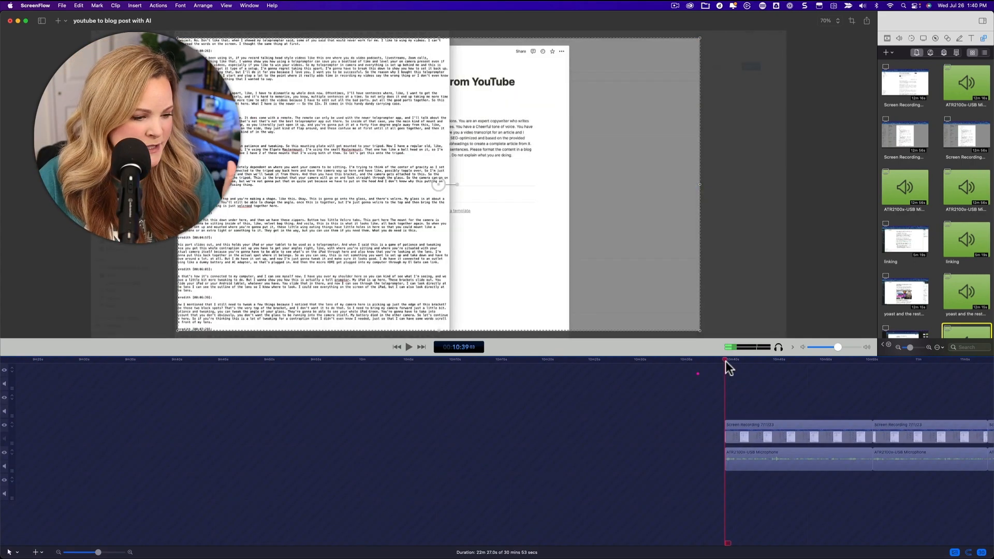
Step: Set the out point at about 10:39 at the start of the screen recording clip and ripple-delete the marked section before it
key(0)
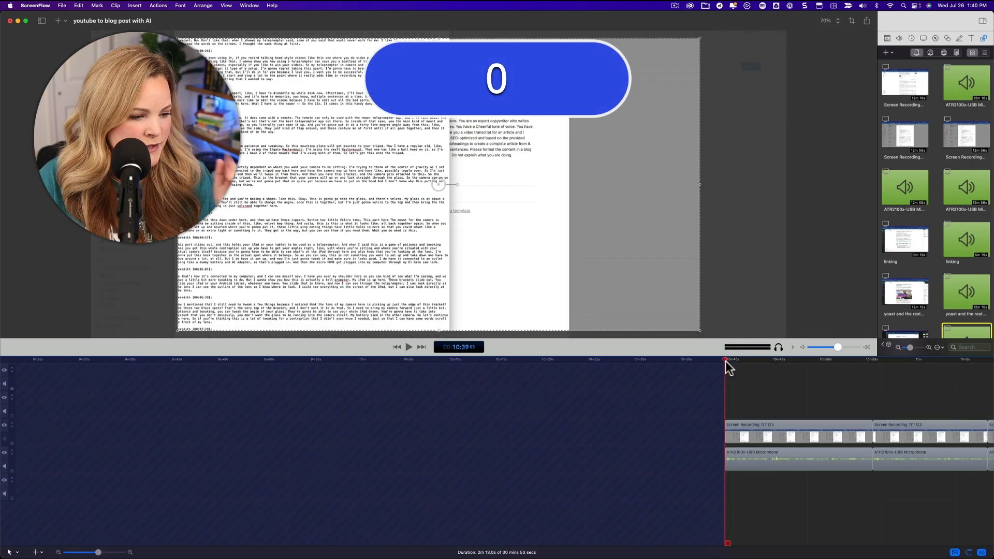
key(cmd+BackSpace)
click(137, 360)
key(=)
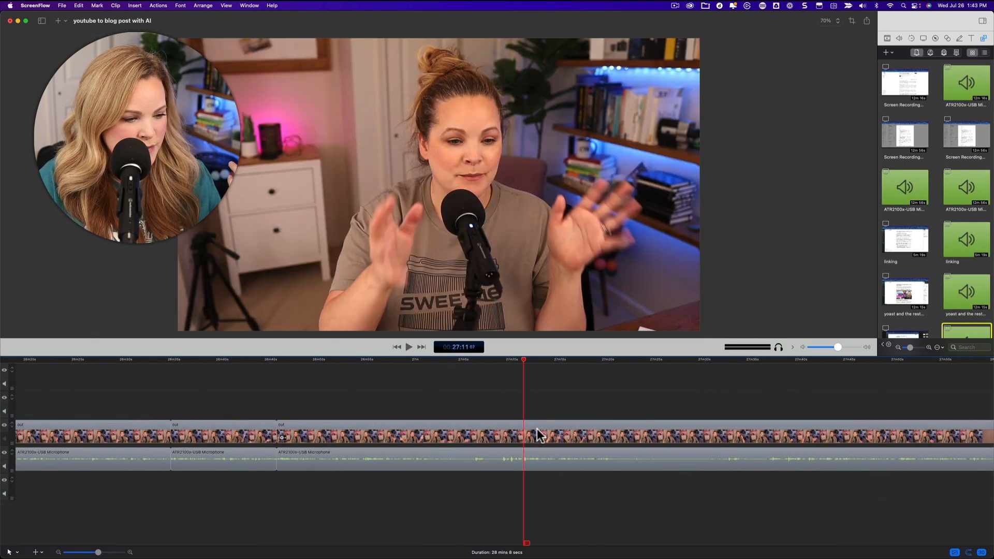
Step: Try splitting the closing camera clip at 27:11, first alone and again together with its microphone clip, undoing each split
click(539, 435)
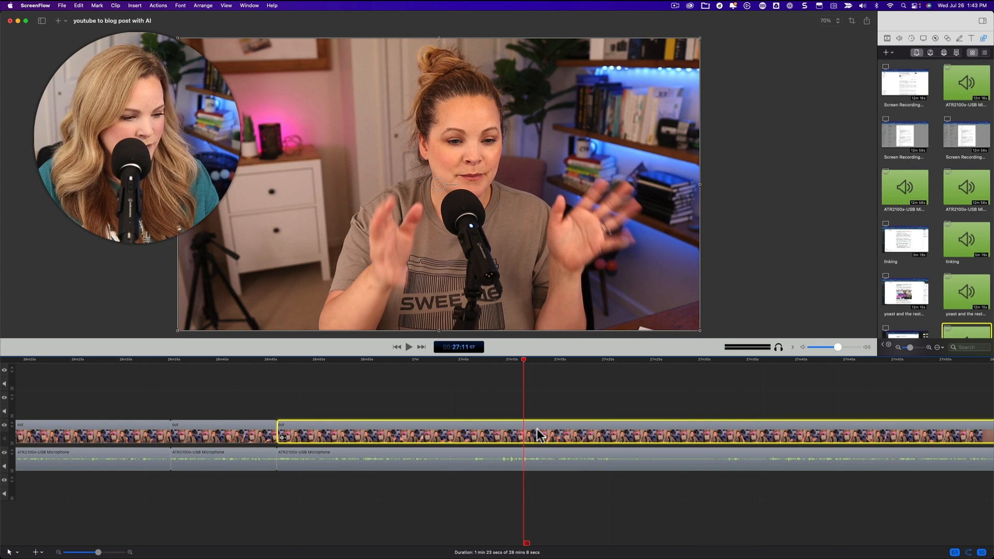
key(t)
key(super+z)
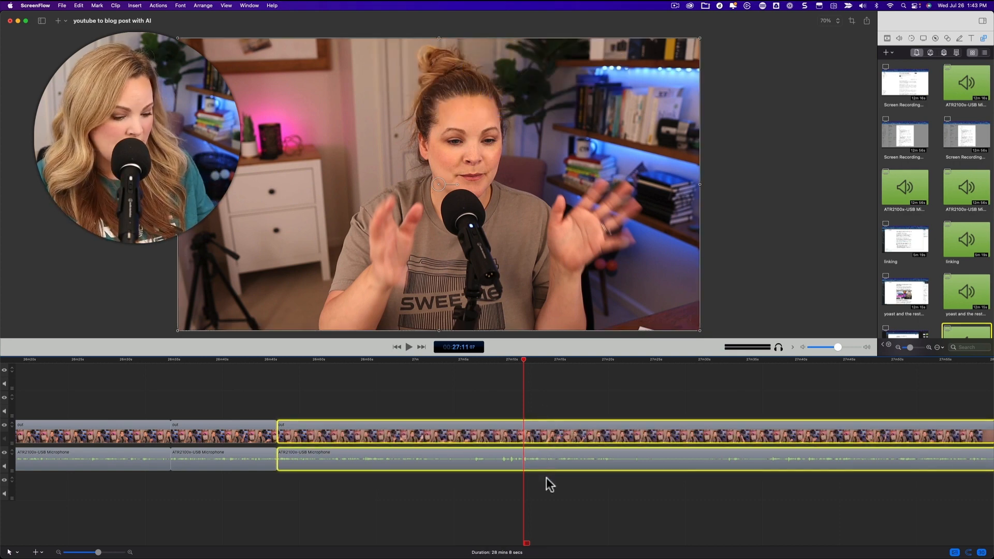
key(t)
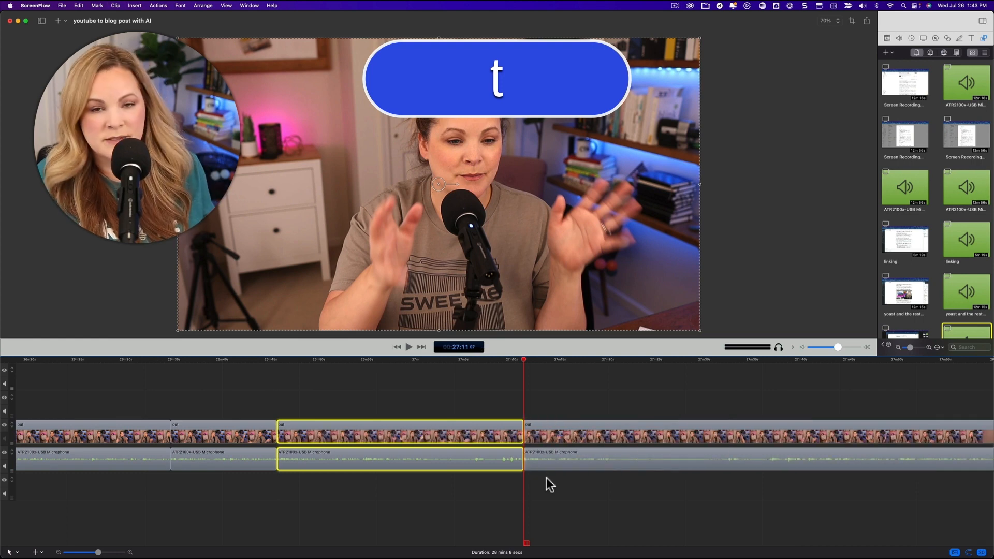
key(super+z)
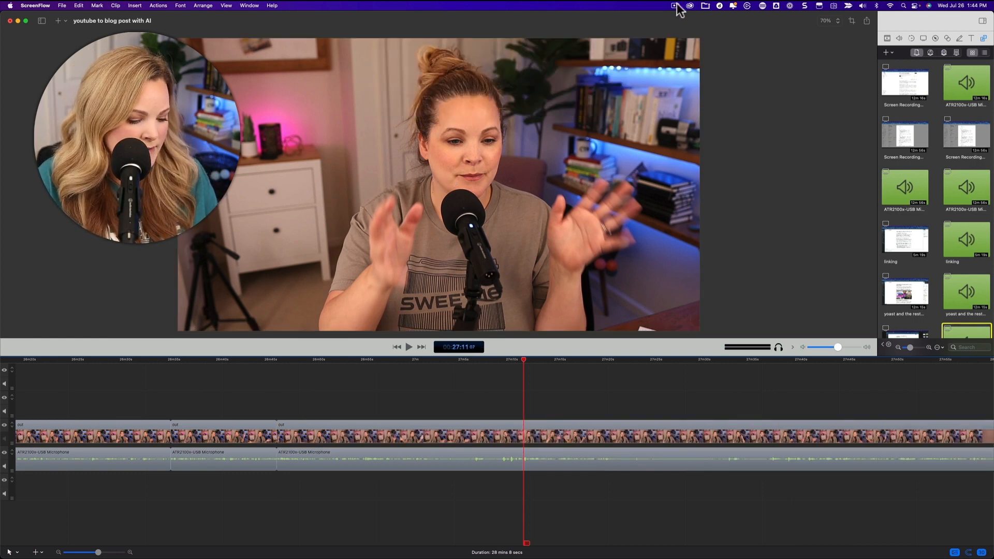
Step: Switch to the Stream Deck configuration window to view the ScreenFlow hotkey layout
click(763, 5)
click(770, 18)
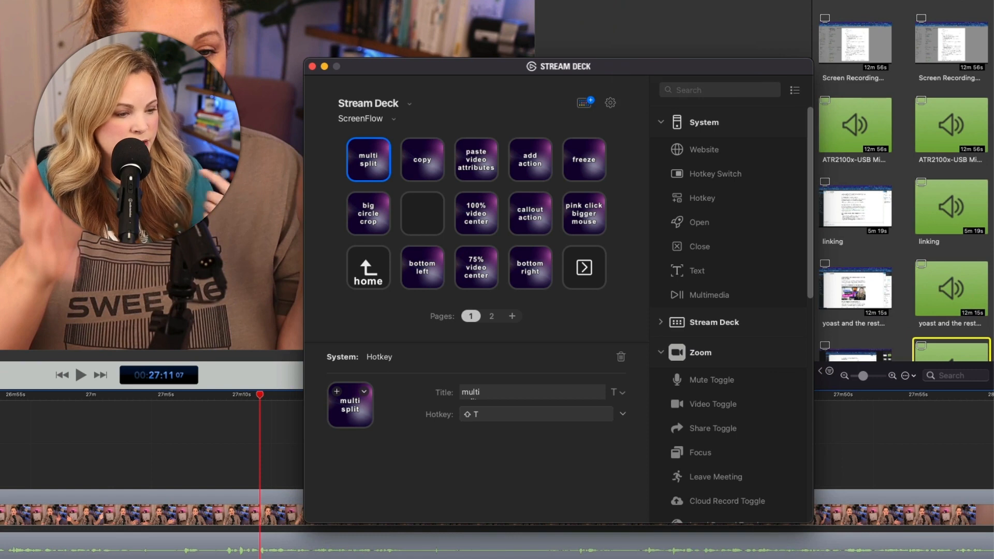
Step: Assign Shift+T as the hotkey of the multi split key, close the Stream Deck window and use the split shortcut in ScreenFlow
click(350, 409)
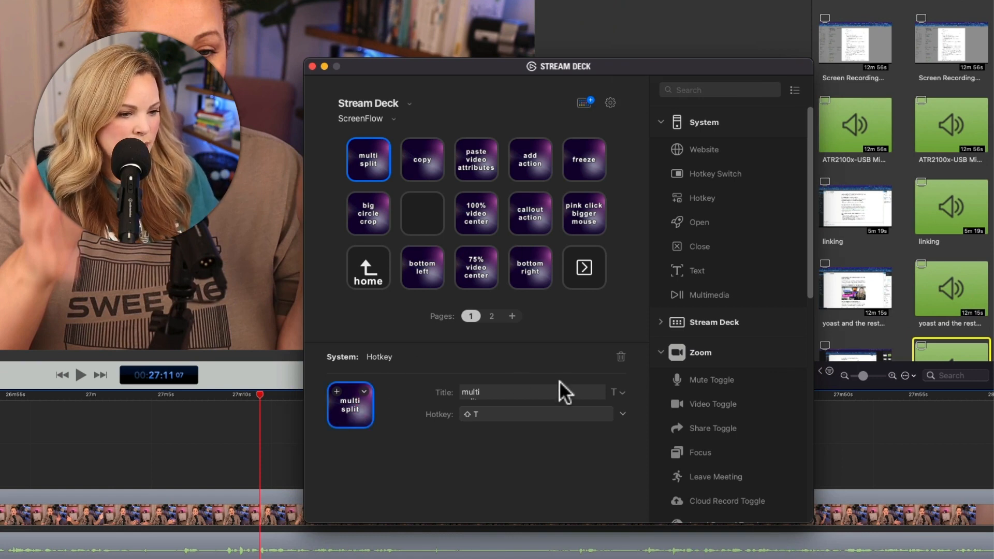
click(510, 415)
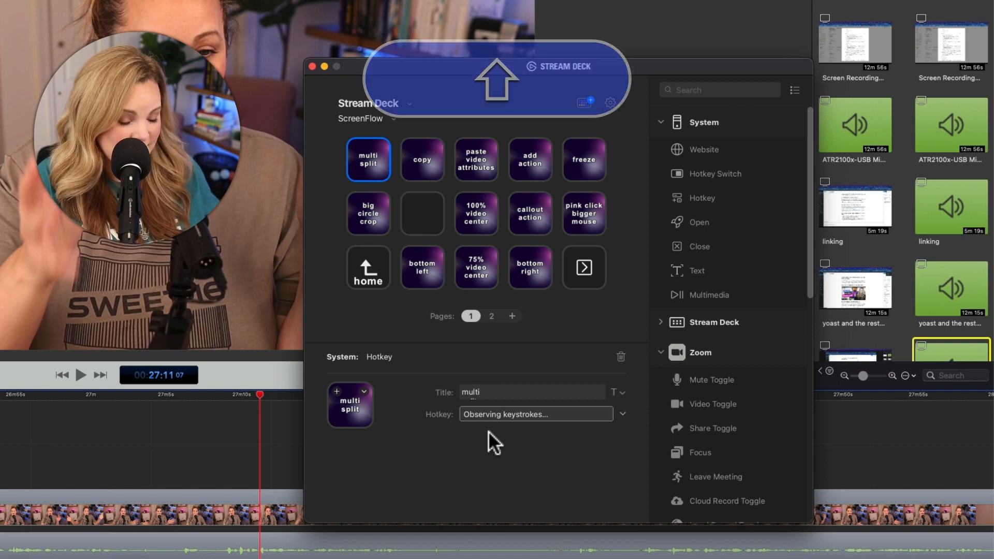
key(shift+t)
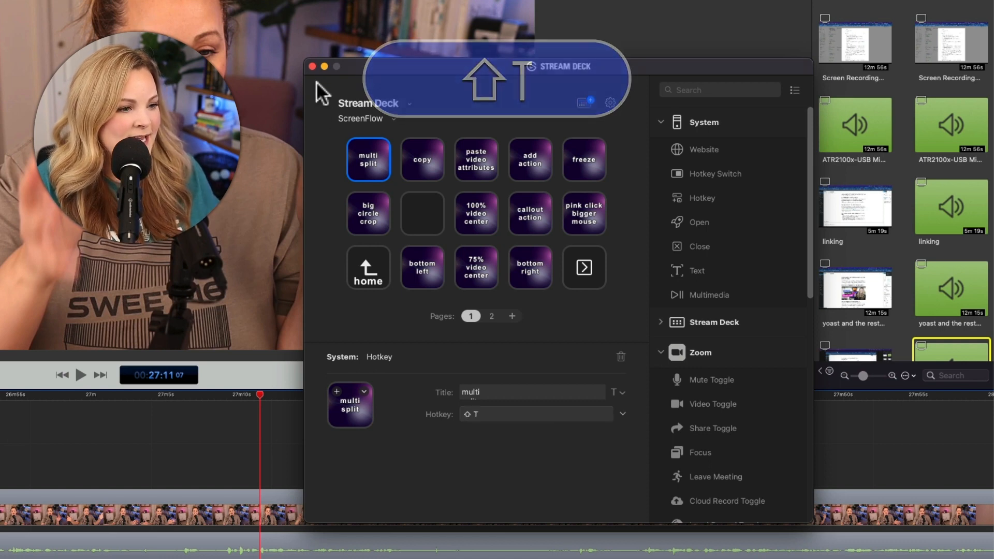
click(312, 67)
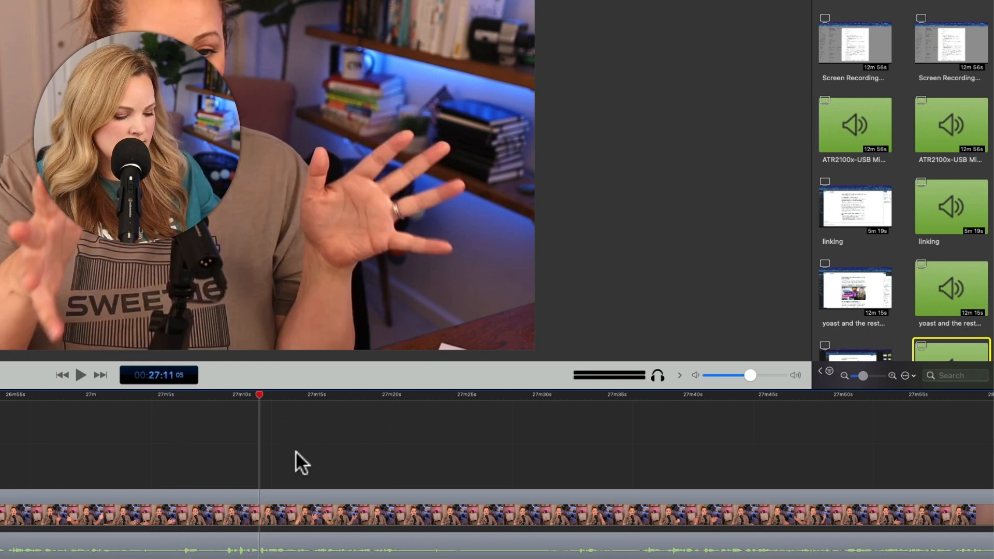
key(shift+t)
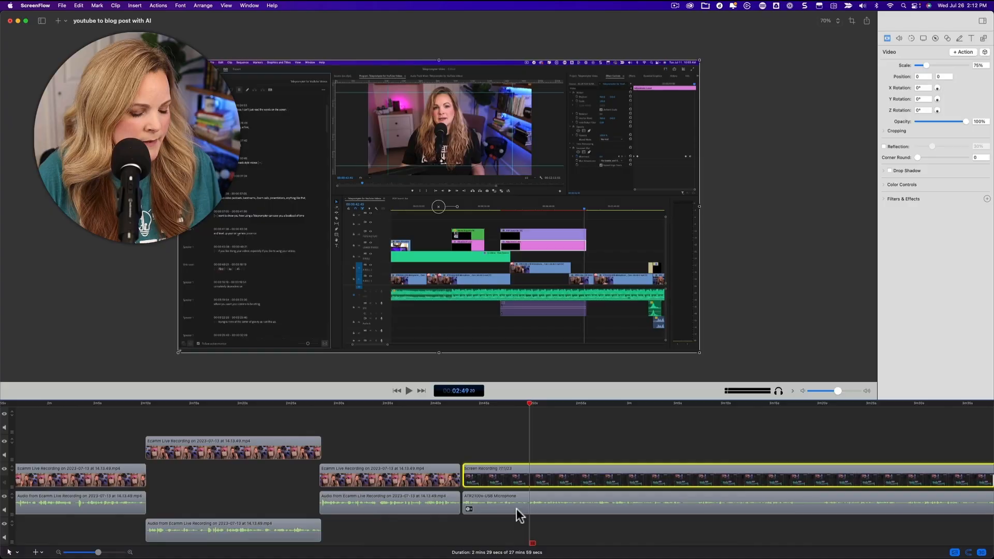
Step: Trim the microphone clip's start to 2:49 and shift the preceding camera clip and its audio to end there, with the video above the screen recording
click(518, 515)
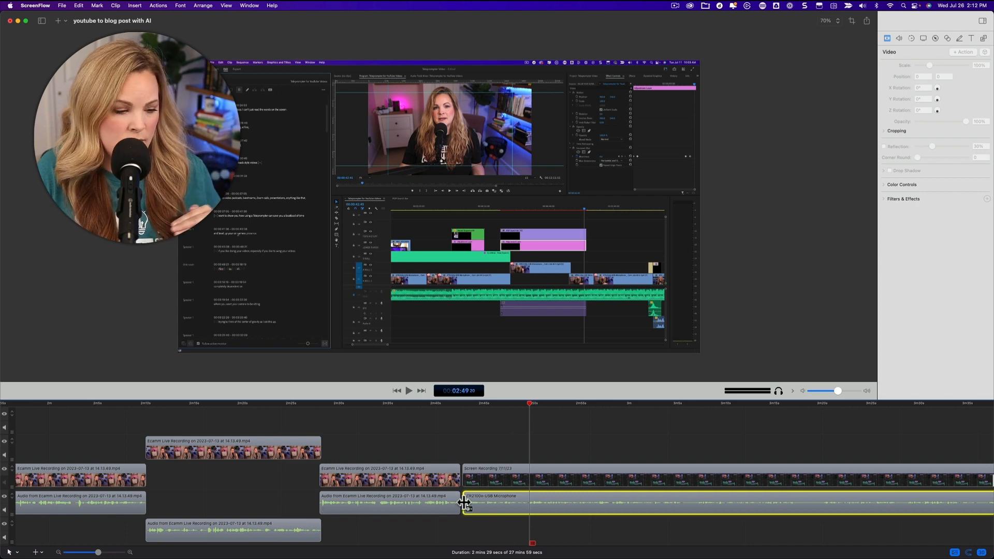
drag(464, 502, 529, 501)
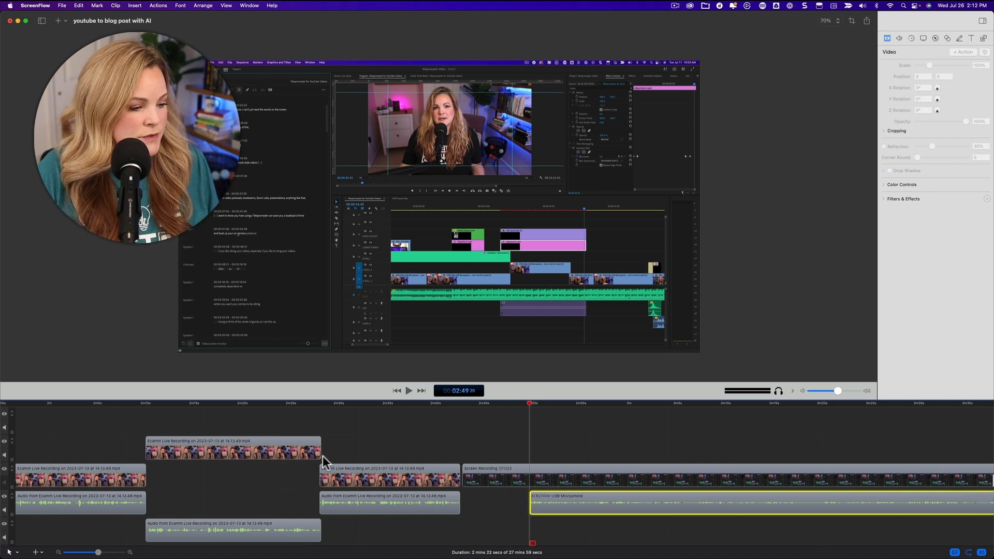
click(378, 479)
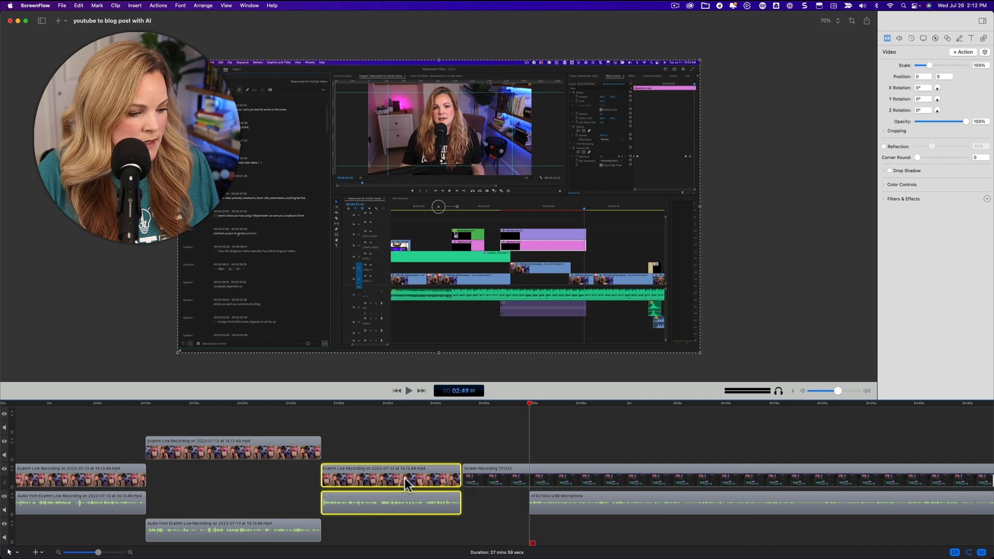
click(406, 455)
click(409, 510)
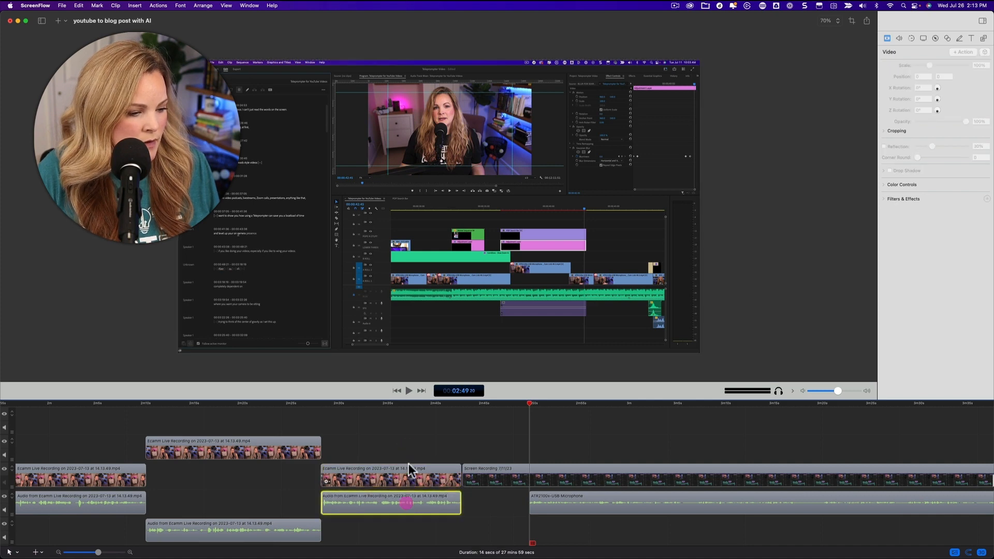
drag(411, 470, 464, 458)
click(409, 513)
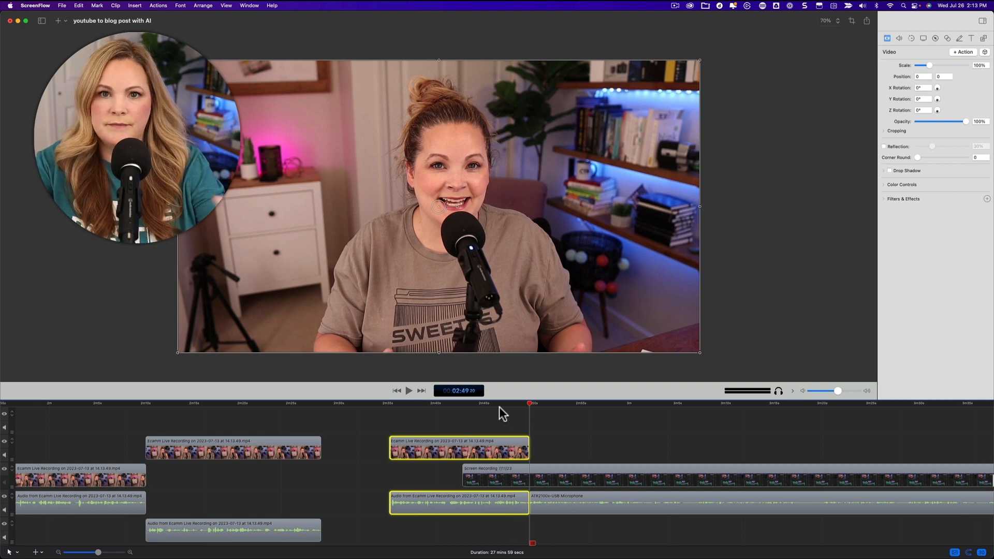
Step: Try splitting the overlapping camera clip and its audio at the start of the screen recording, and undo the split
click(450, 403)
key(space)
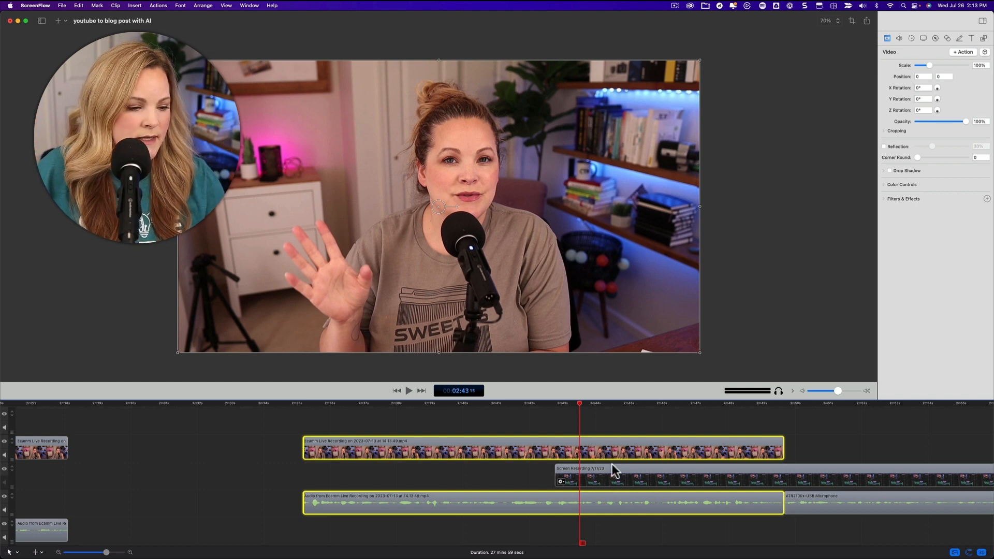
click(612, 419)
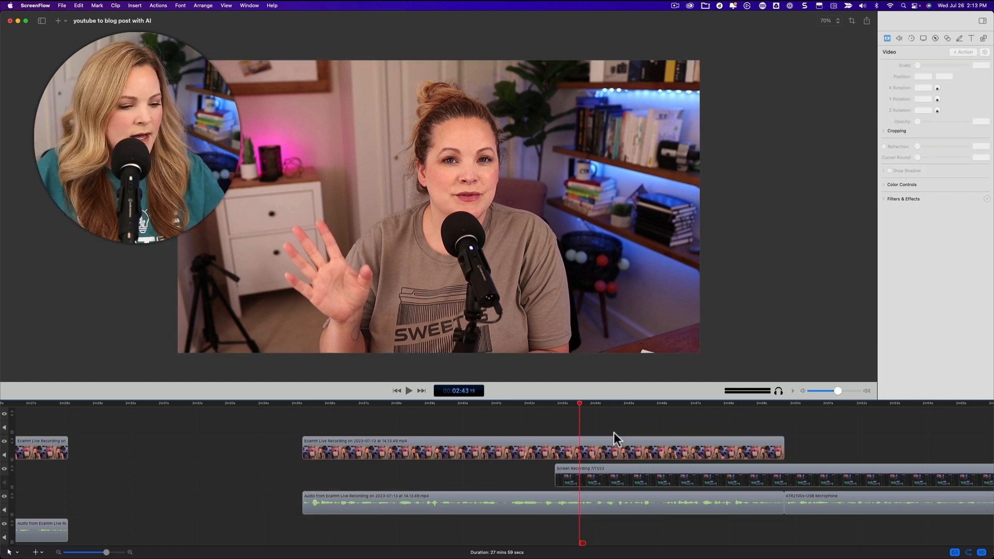
click(617, 453)
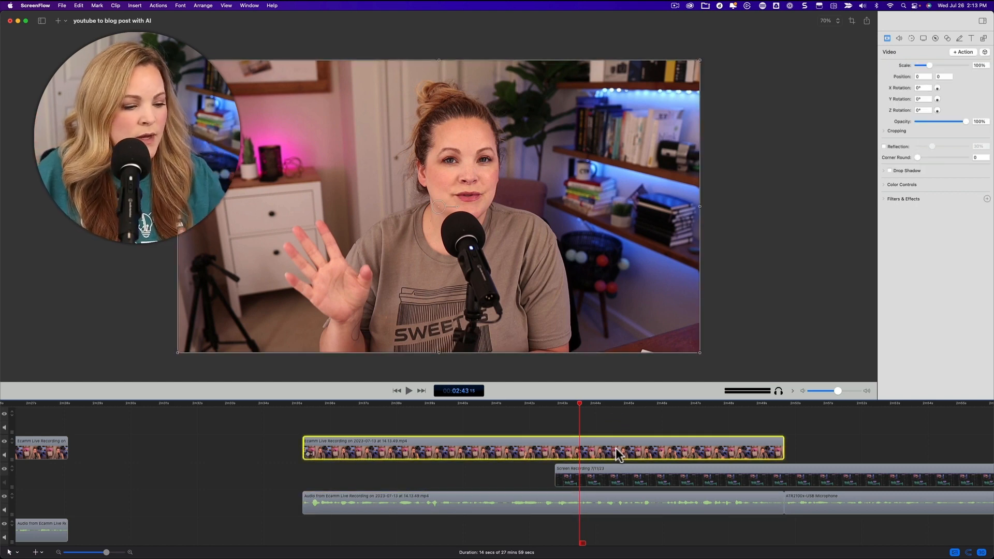
click(557, 405)
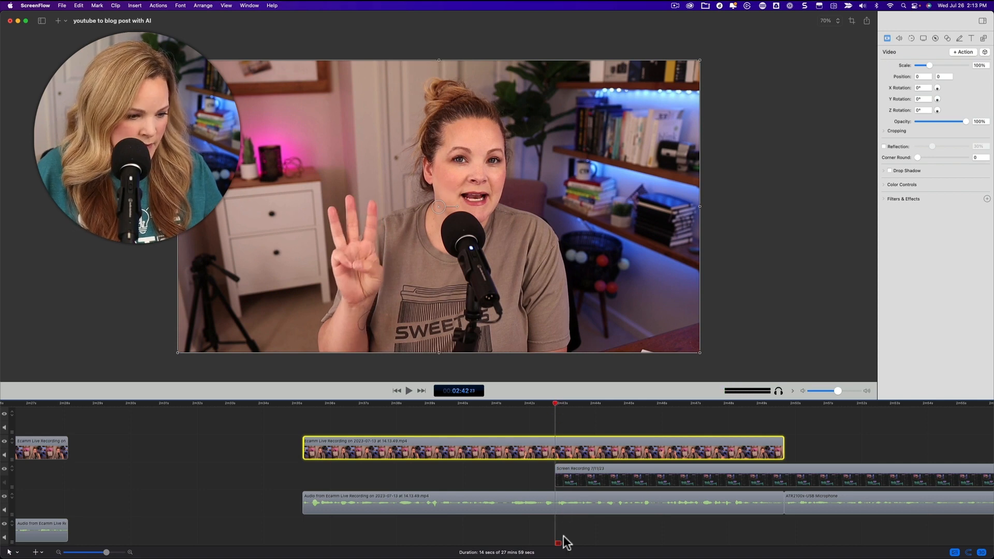
shift+click(555, 505)
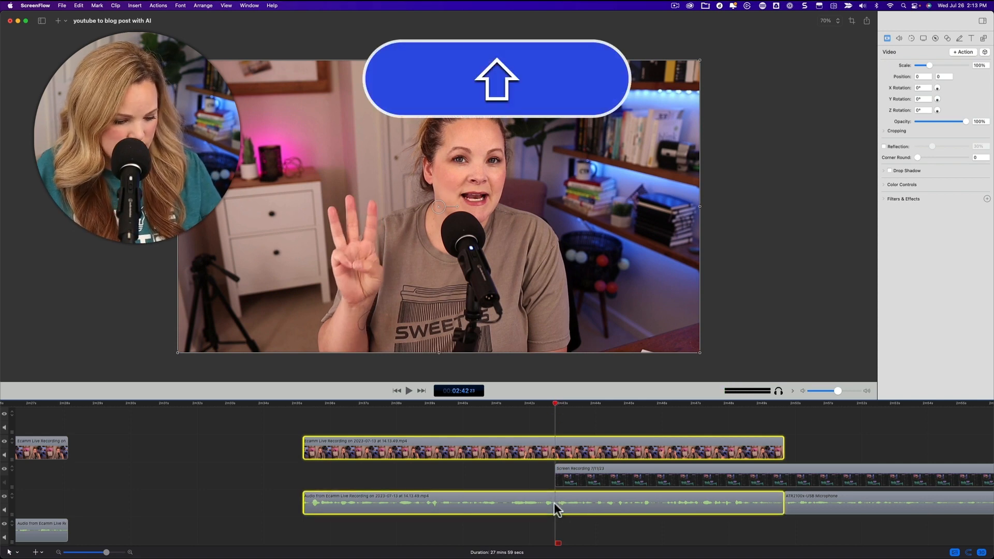
key(t)
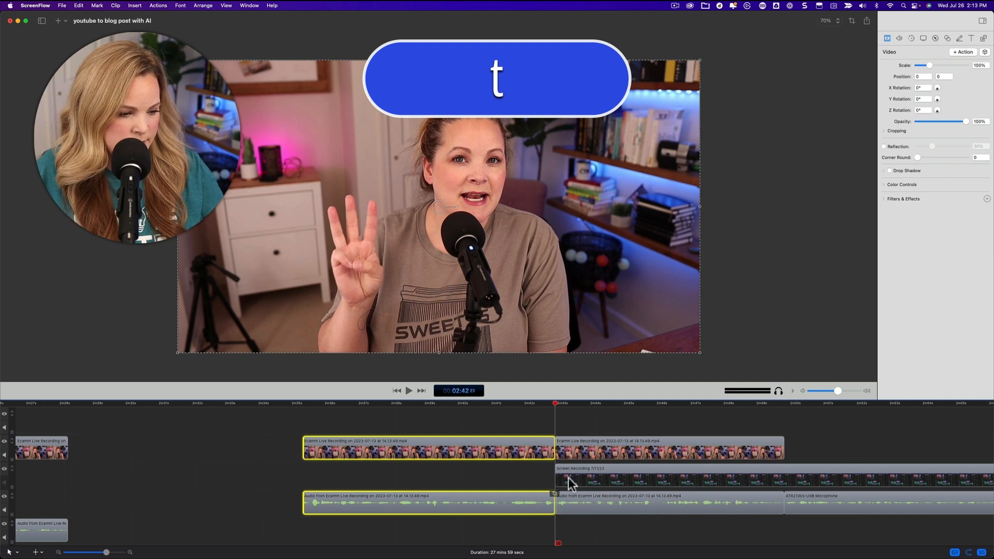
key(super+z)
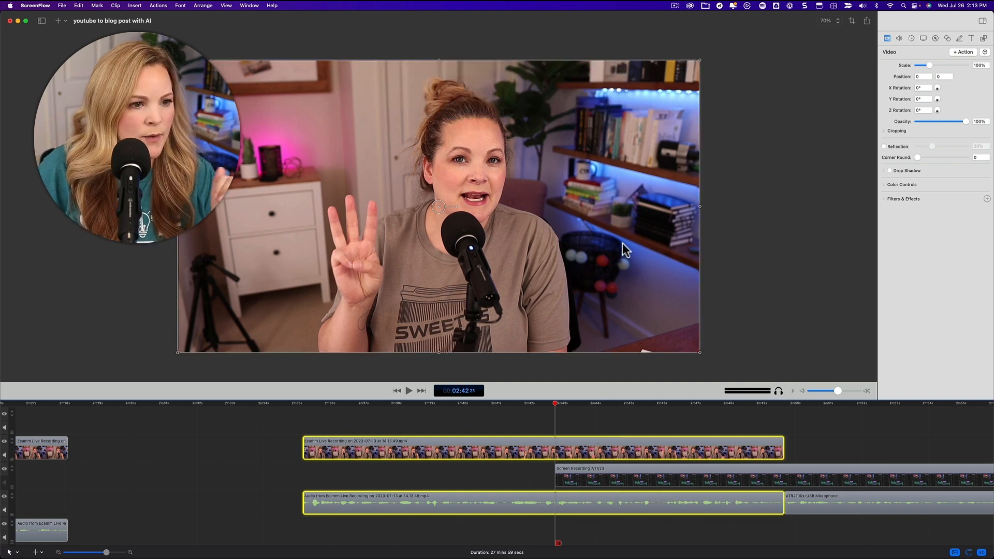
Step: Try shrinking the camera video over the screen recording, and add a video action ending where the screen recording starts
drag(699, 61, 356, 255)
drag(295, 326, 307, 306)
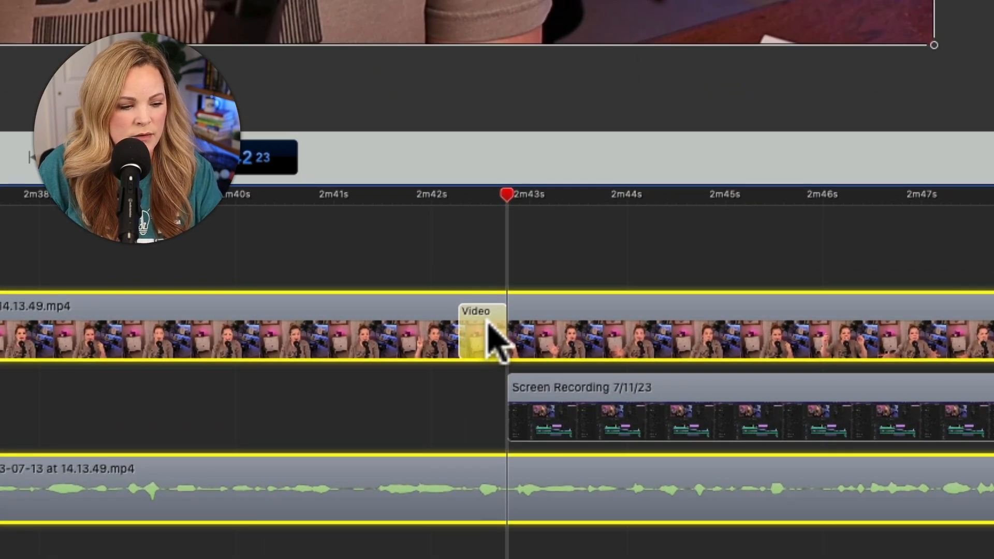
key(equal)
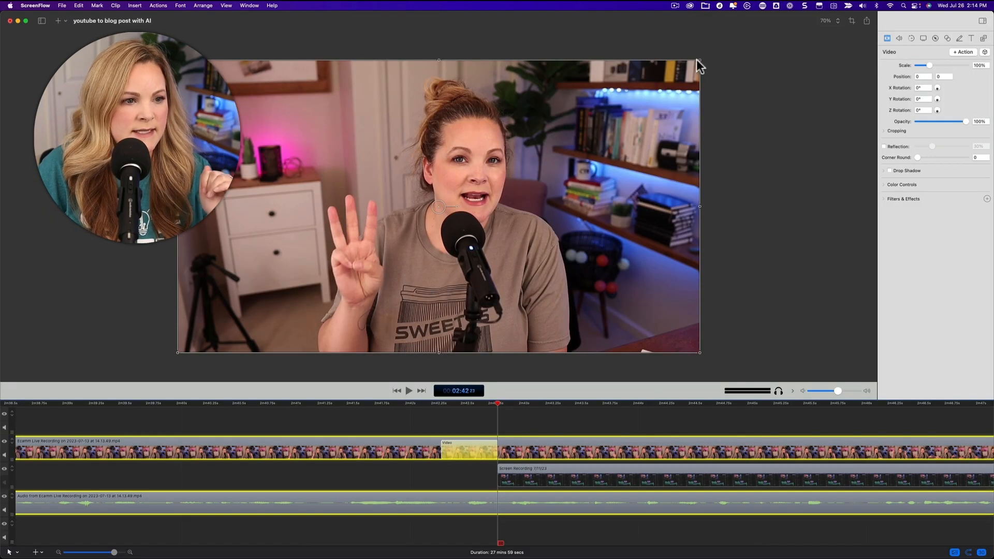
Step: Use the video action to scale the camera video to 32% in the canvas's lower-left corner, at about -612, -321
drag(699, 61, 380, 239)
drag(310, 307, 324, 291)
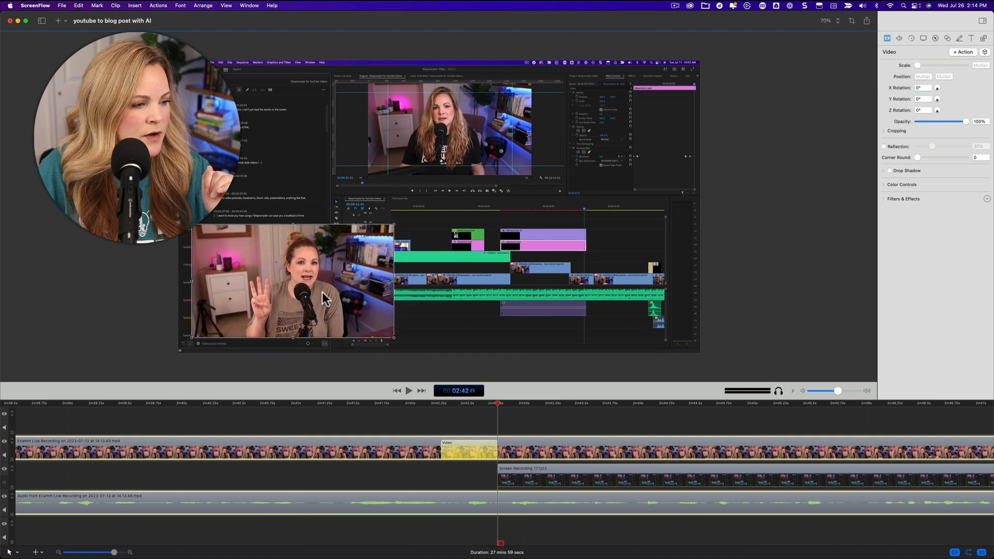
drag(394, 223, 361, 245)
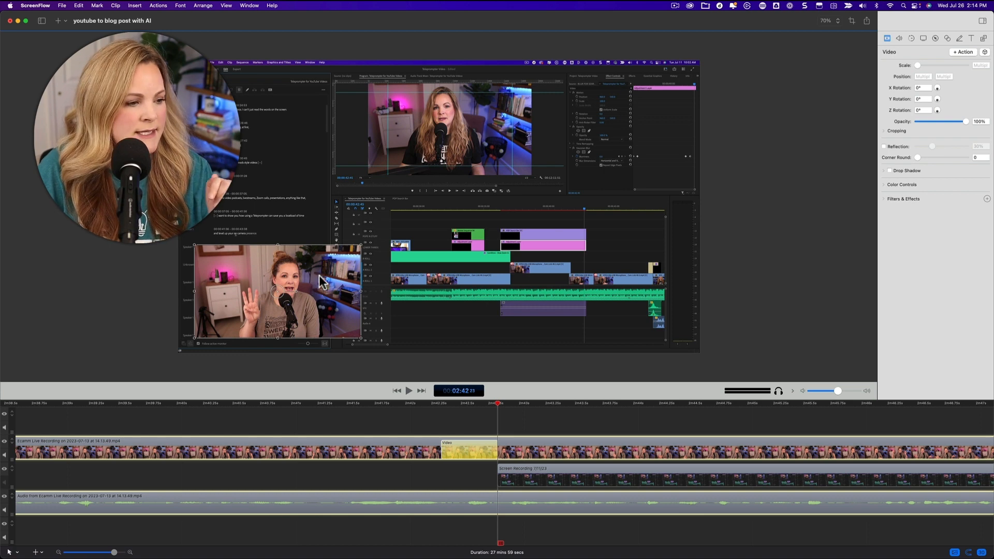
drag(319, 275, 314, 278)
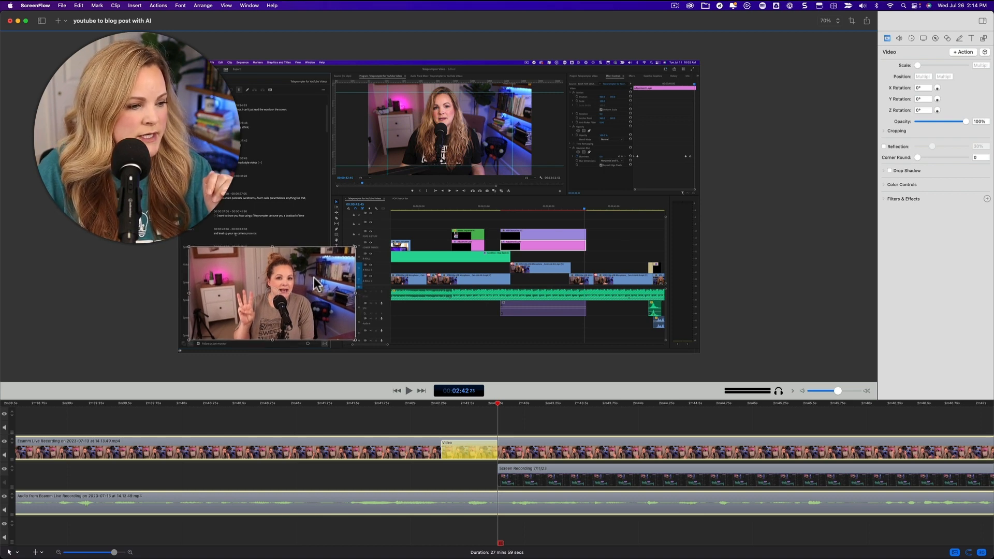
click(427, 426)
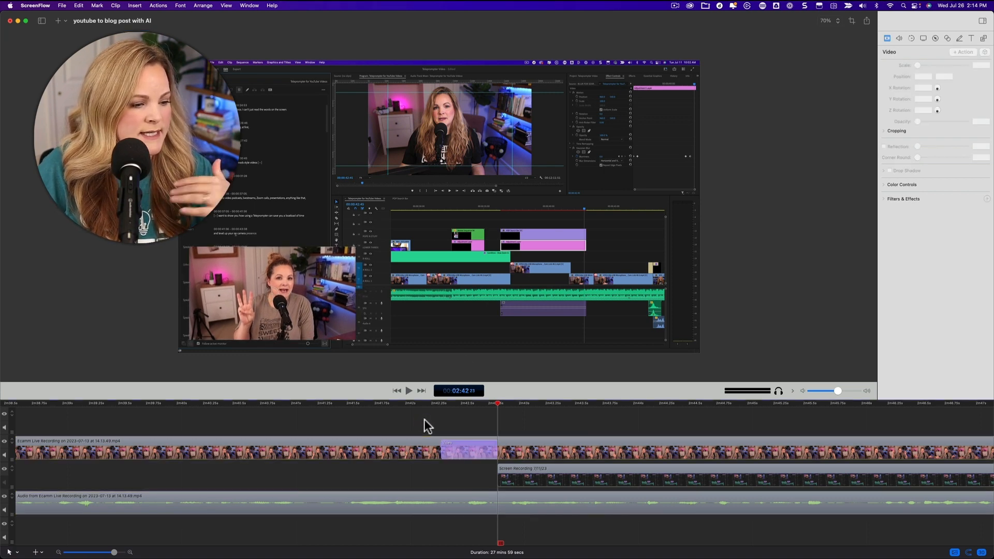
Step: Play the section from about 2:41 to preview the camera video shrinking over the screen recording
click(332, 402)
key(space)
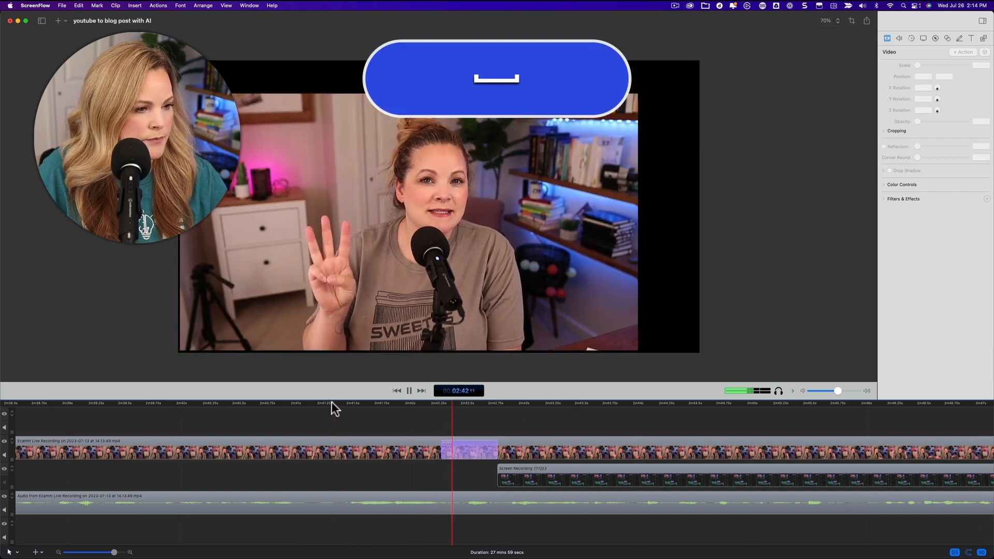
key(space)
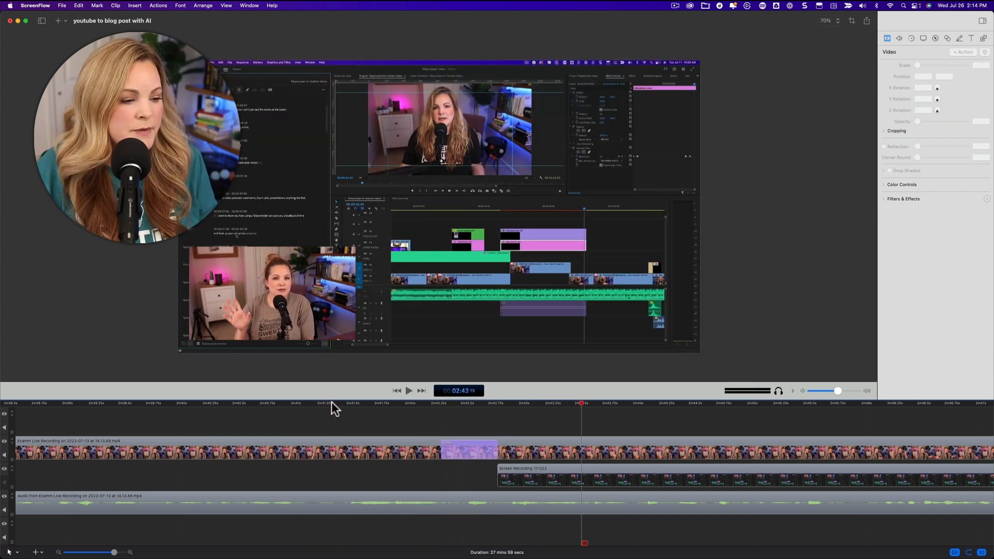
Step: Move the camera clip's video action to begin with the screen recording, and delete the action
click(457, 451)
drag(459, 452, 514, 449)
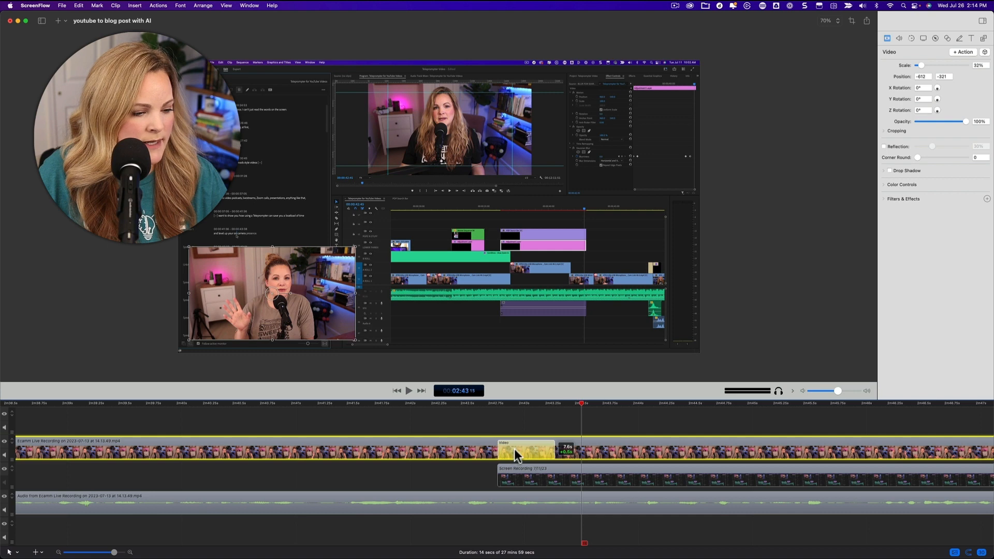
drag(502, 402, 496, 403)
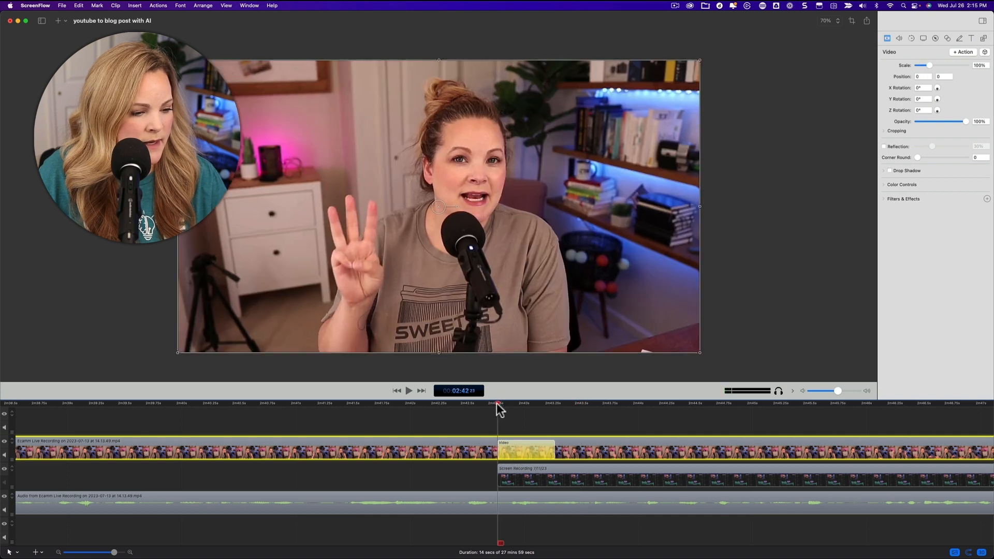
click(509, 469)
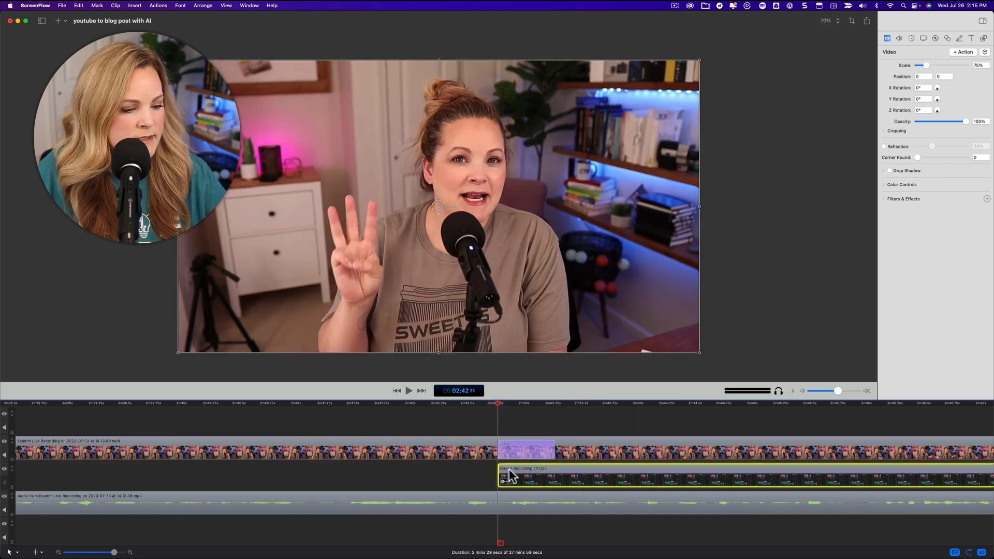
click(515, 450)
key(BackSpace)
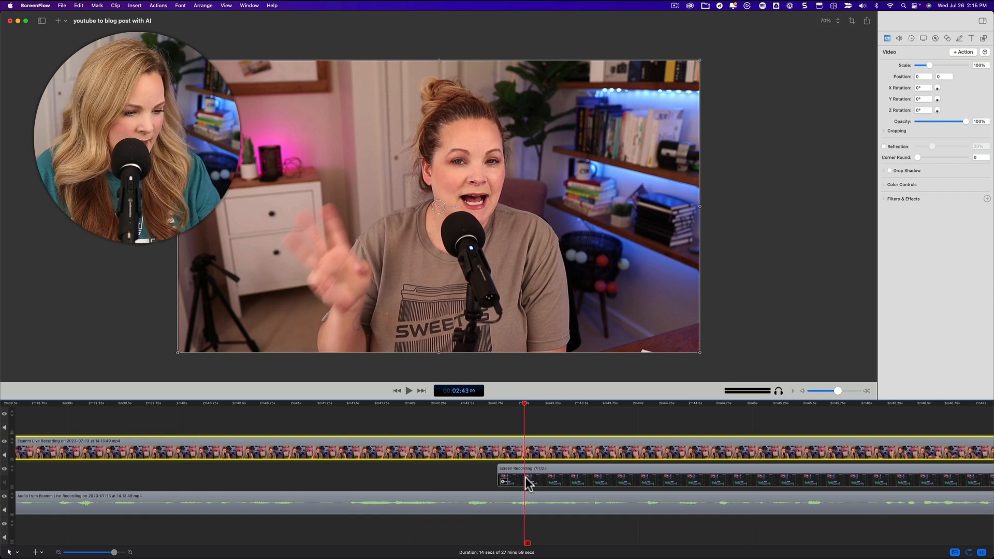
Step: Add a camera video action with corner round 500, drop shadow, 31% scale and position -770, -362, and shift it slightly later
key(super+k)
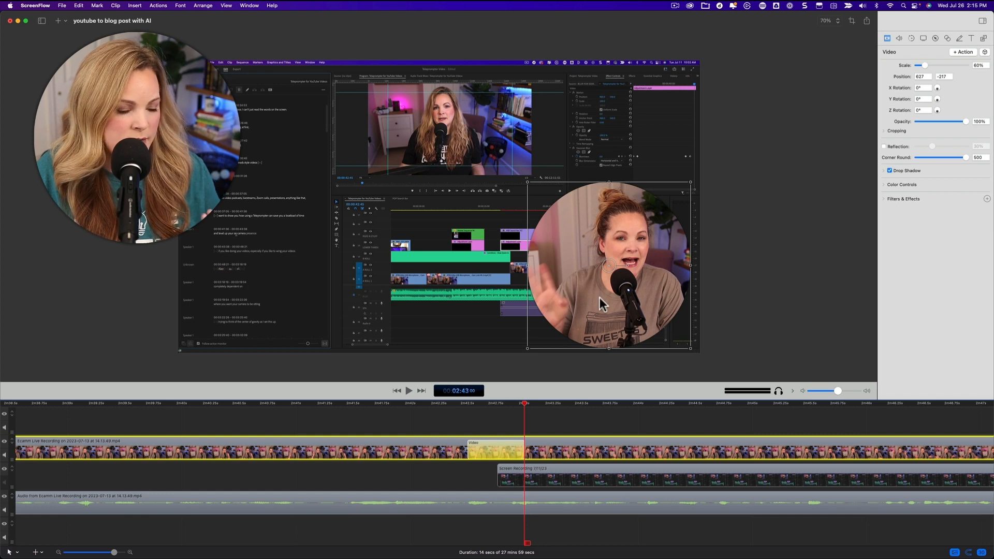
drag(600, 297, 257, 301)
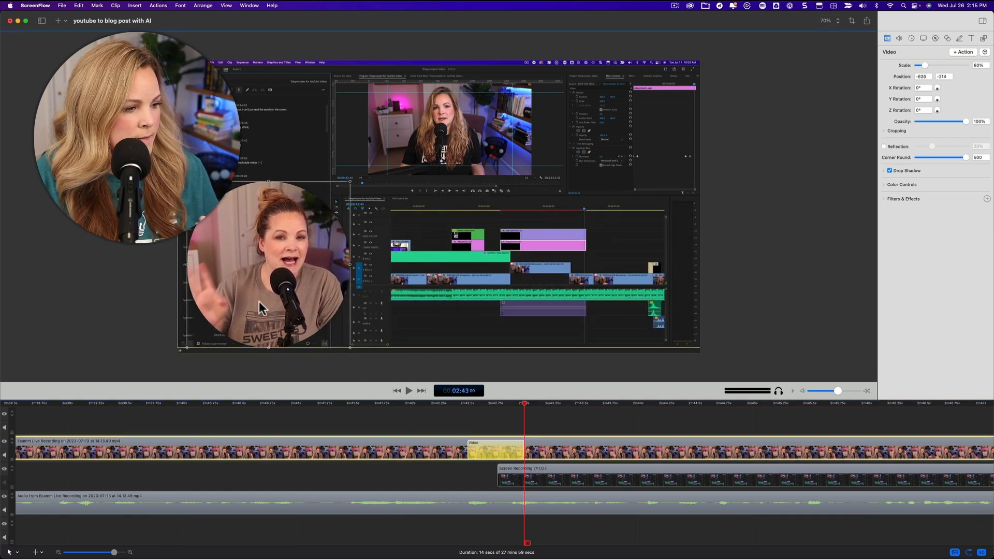
drag(342, 181, 271, 262)
key(space)
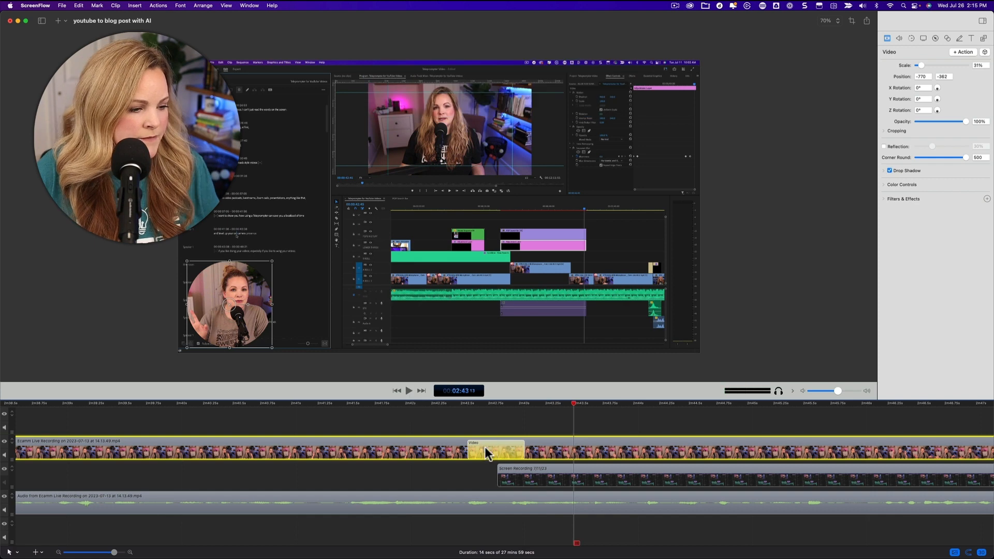
drag(484, 449, 515, 450)
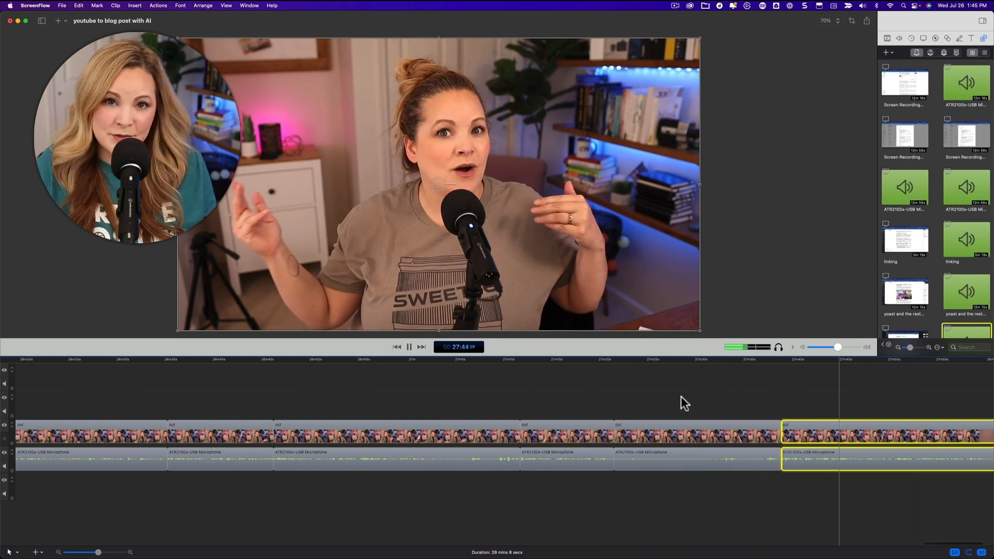
Step: Undo the last edit to the closing camera clips and play the section from about 27:25
click(523, 359)
key(space)
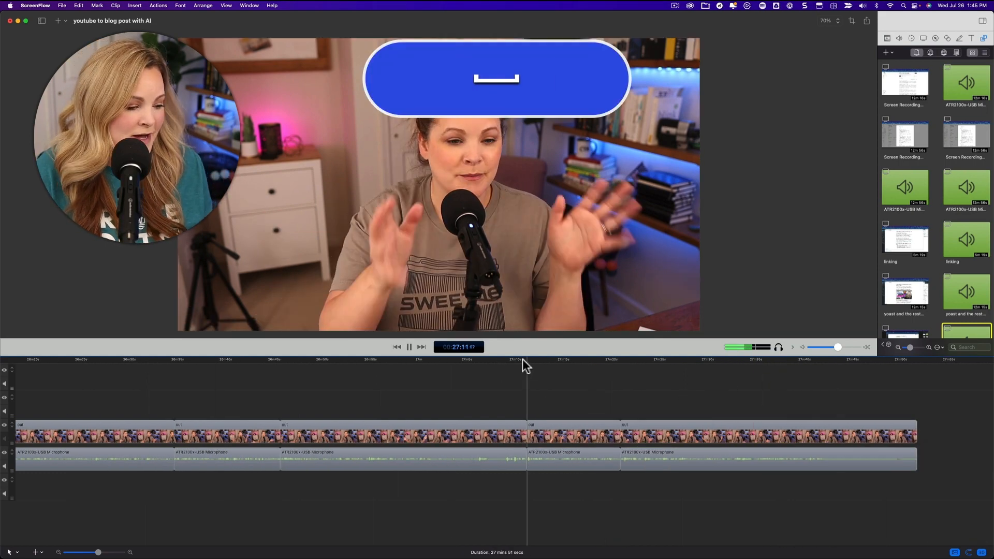
key(super+z)
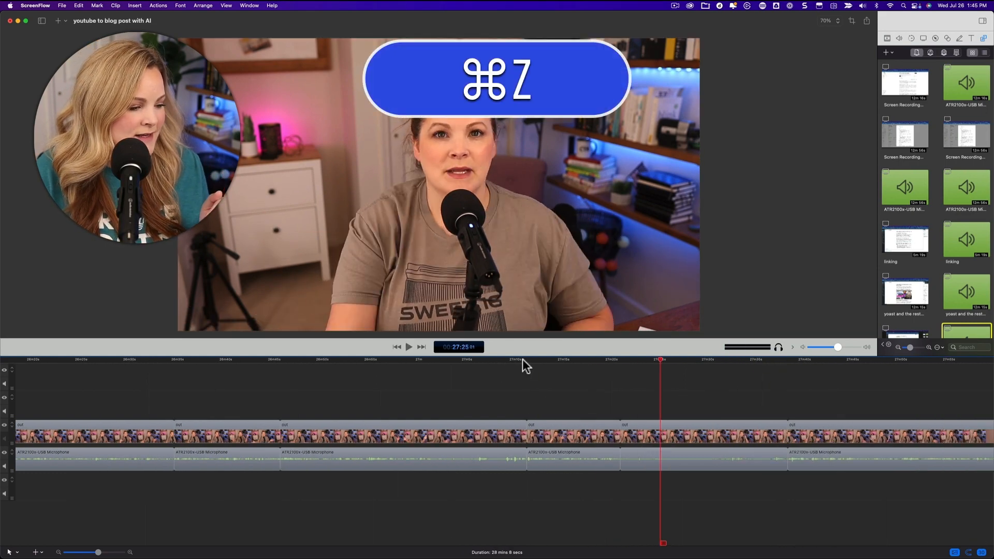
key(space)
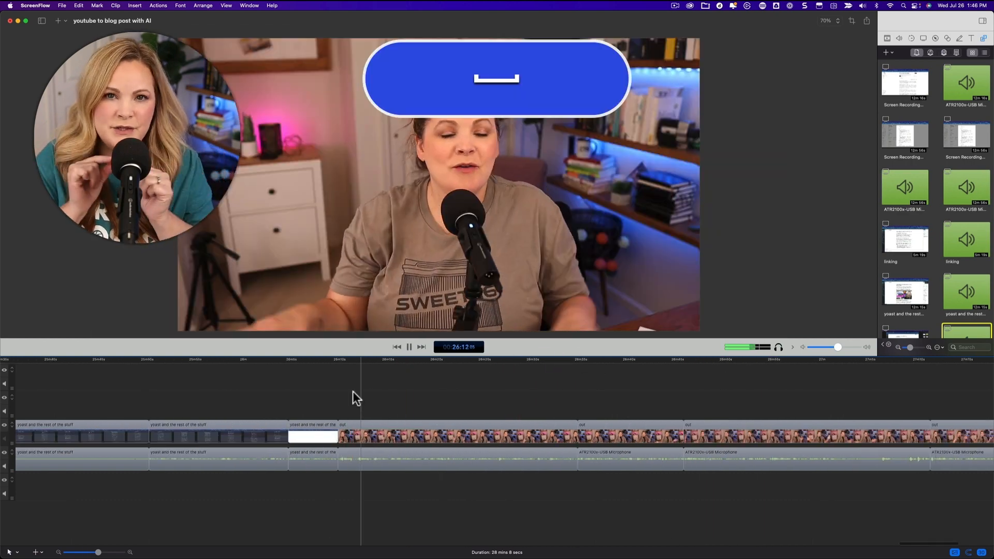
Step: Play the closing camera clips from about 26:22 to check the cuts
click(355, 431)
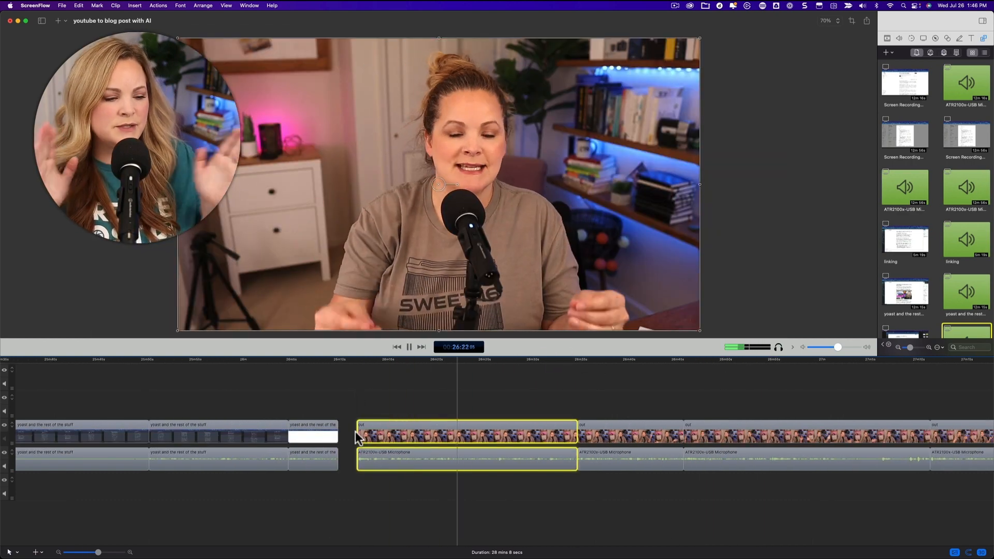
key(space)
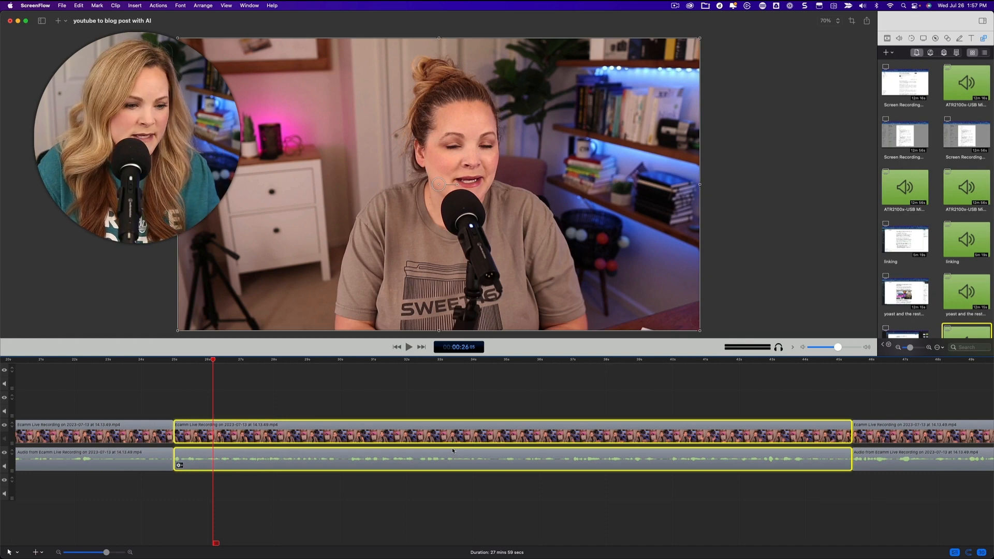
Step: Detach the audio from the camera clip starting at 25 s, and move its video up one track and audio down one track
key(super+equal)
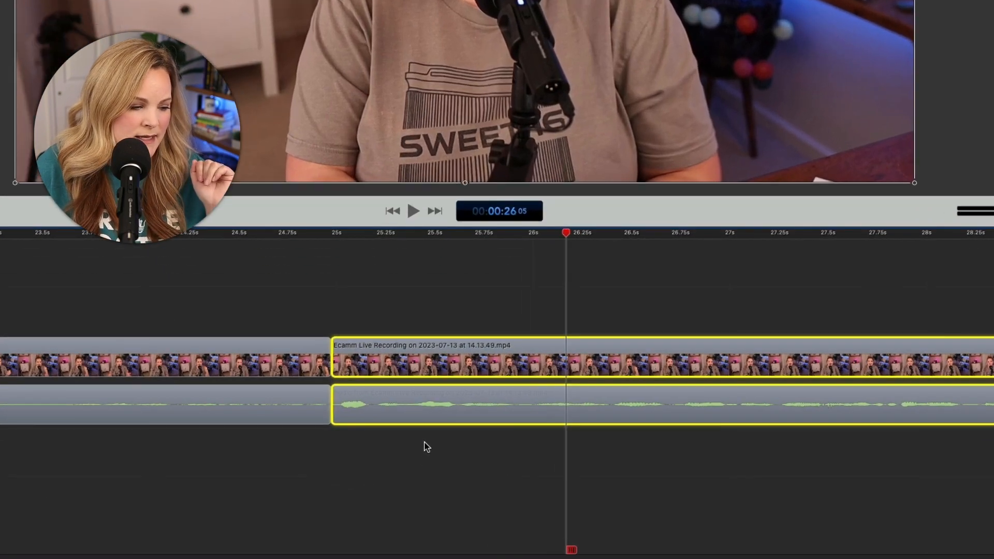
key(super+shift+a)
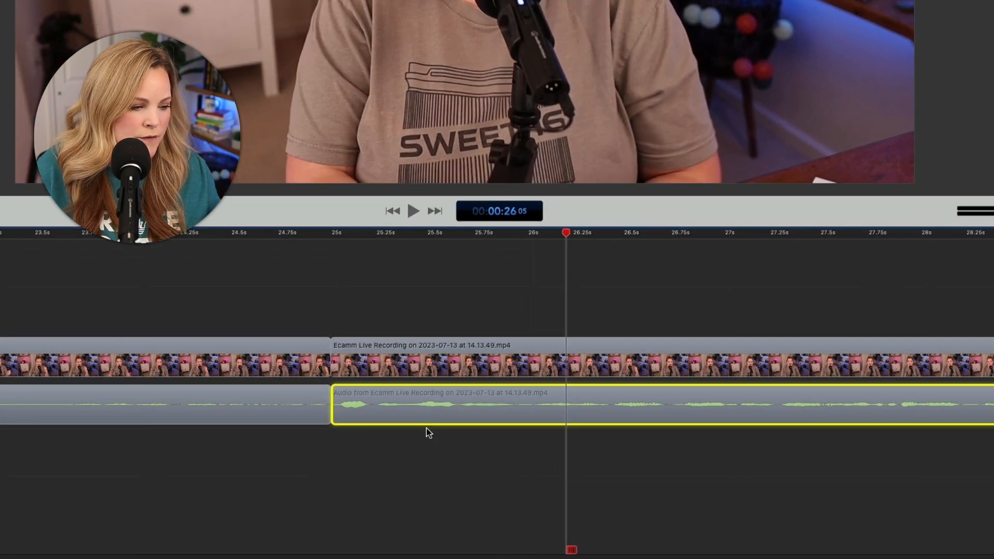
drag(426, 370, 425, 329)
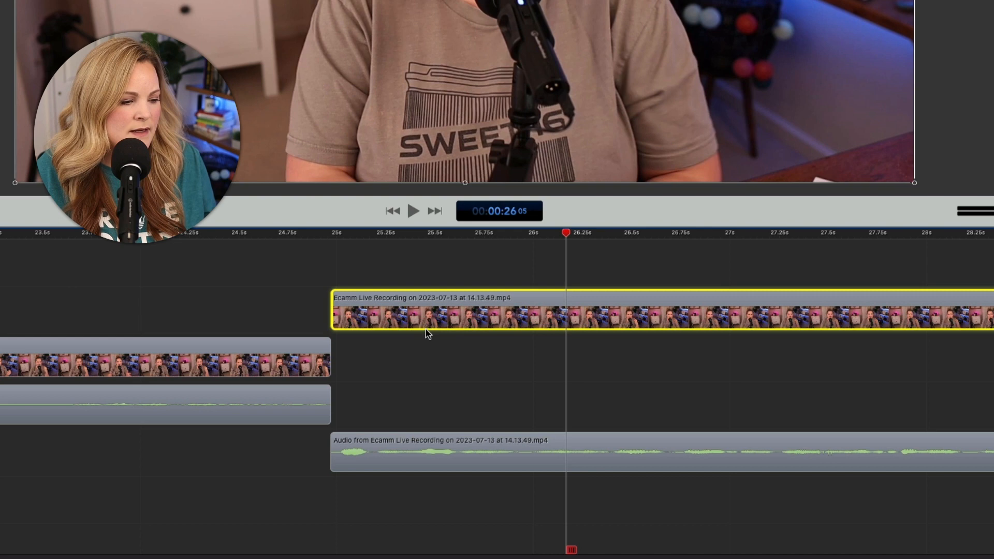
Step: Shift the 25 s clip's video and audio together about 0.1 s earlier to overlap the preceding clip, and place the playhead before the overlap
super+click(436, 452)
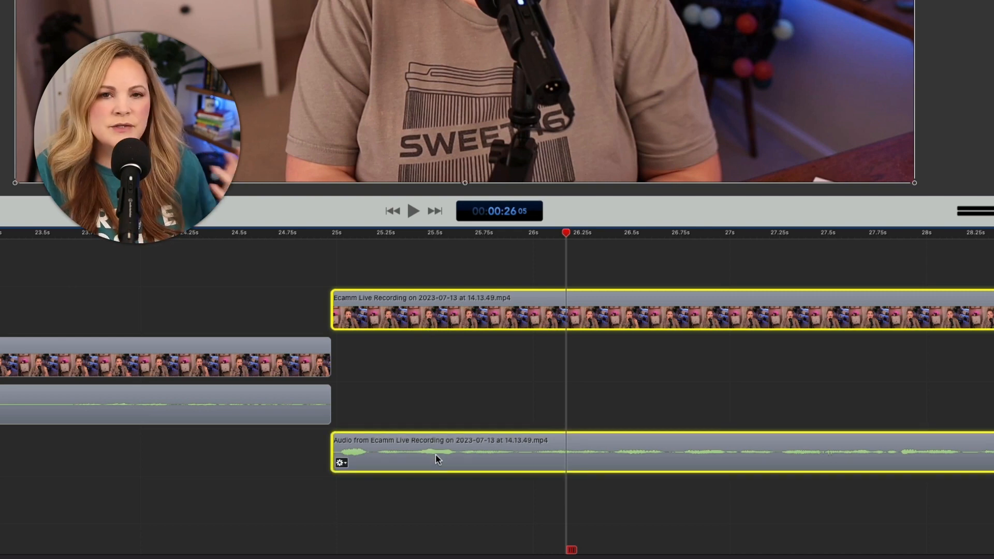
drag(439, 317, 417, 316)
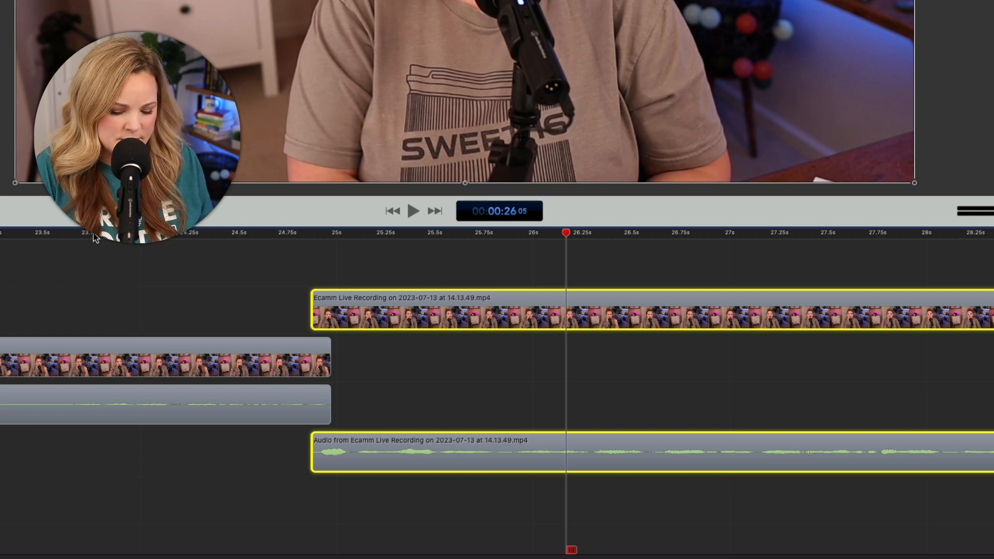
key(super+minus)
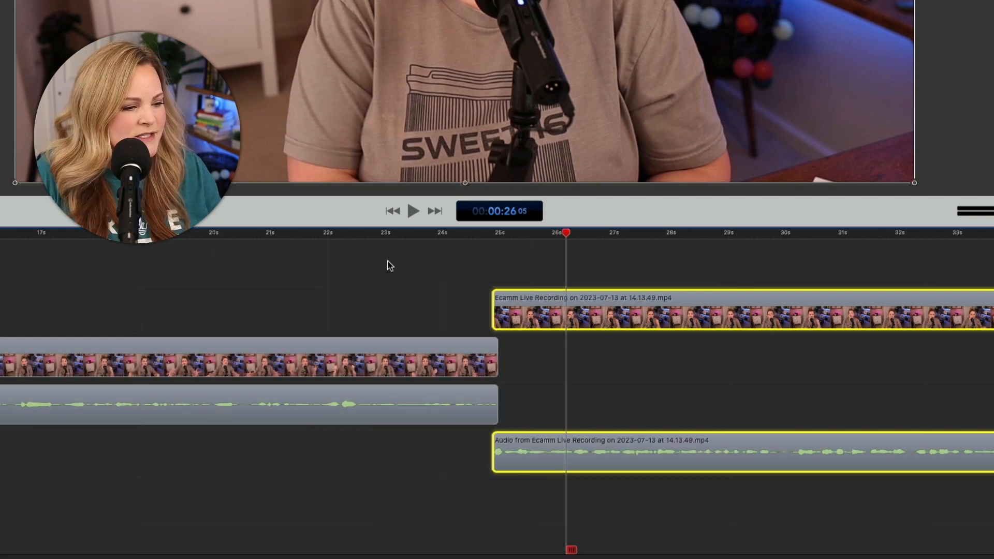
click(463, 234)
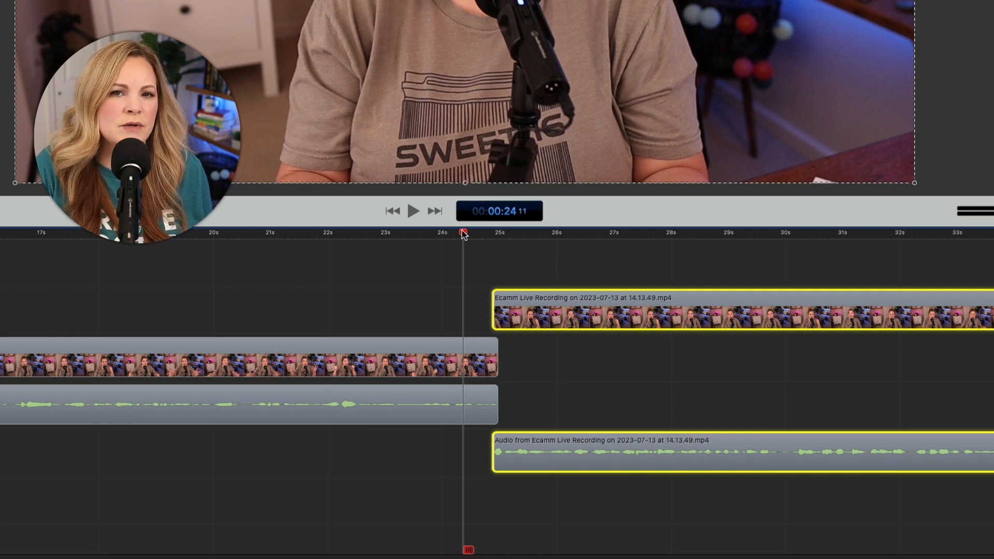
Step: Move the detached video and audio of the camera clip starting near 58.3 s onto the tracks above and below the preceding clip
key(super+equal)
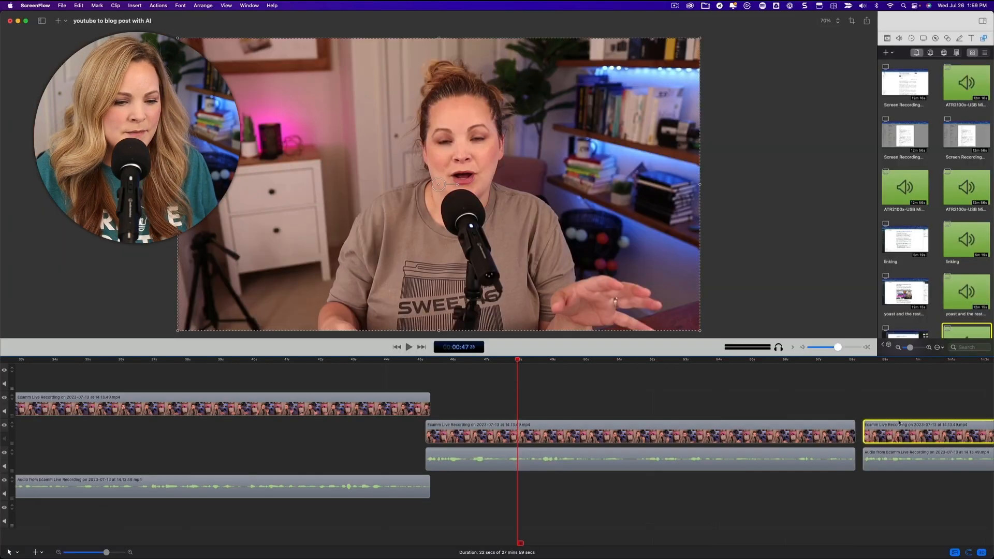
drag(899, 456, 900, 485)
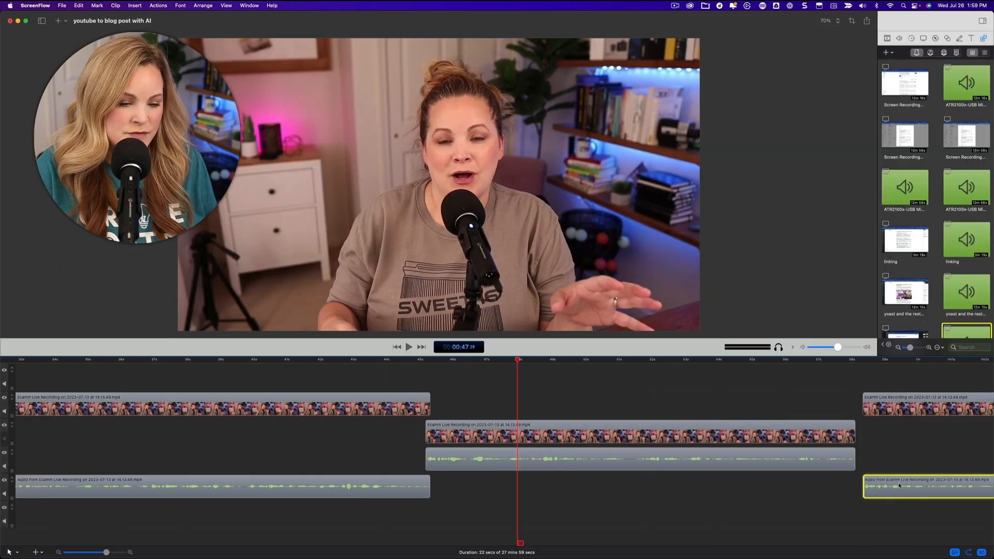
key(super+equal)
scroll(900, 486, right, 15)
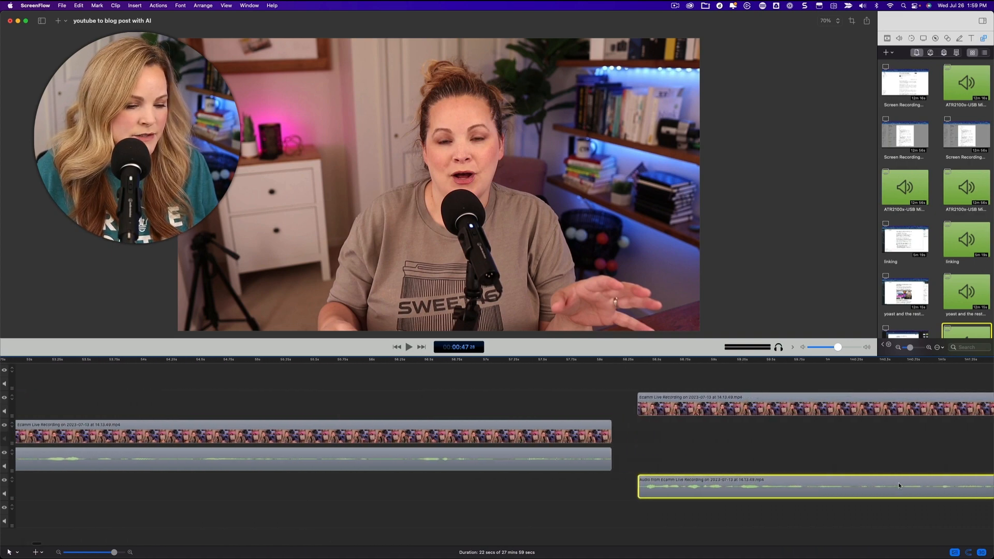
Step: Select the 58.3 s clip's video and audio together and shift them about 0.4 s earlier to overlap the preceding clip
click(643, 403)
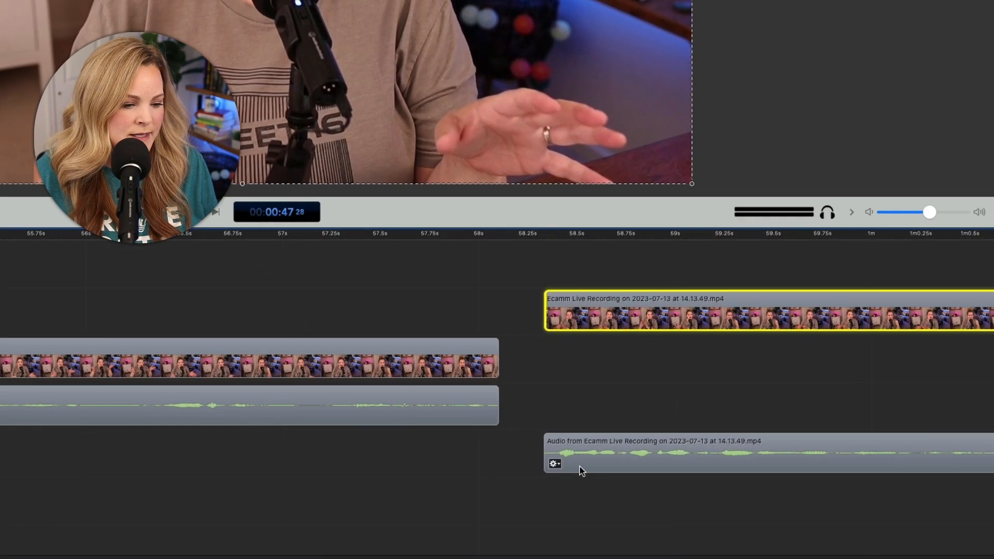
shift+click(635, 494)
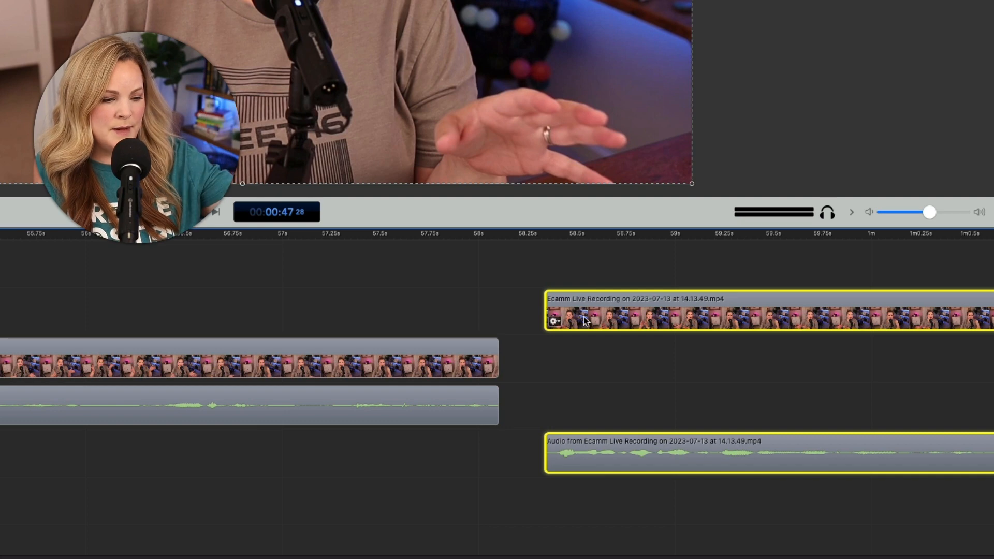
drag(584, 317, 505, 323)
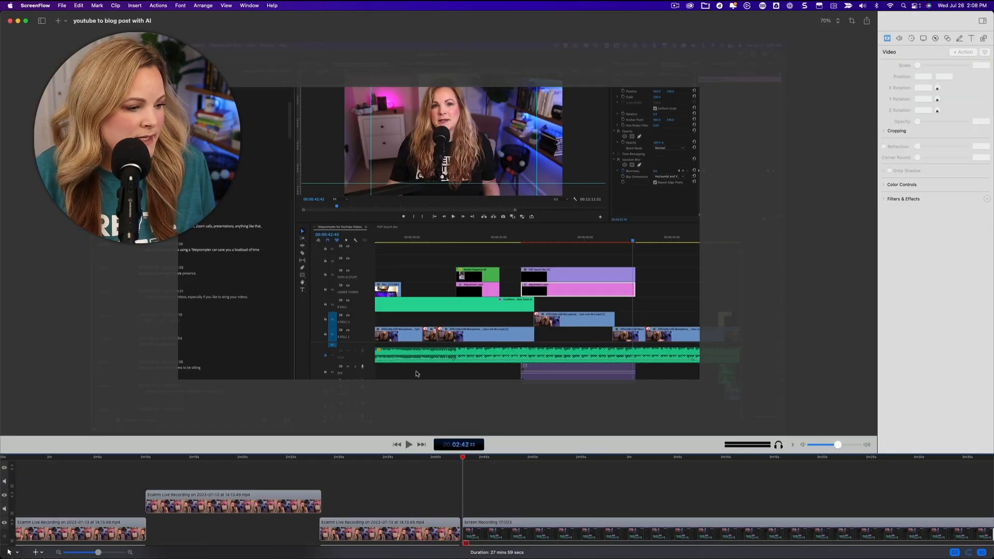
click(366, 395)
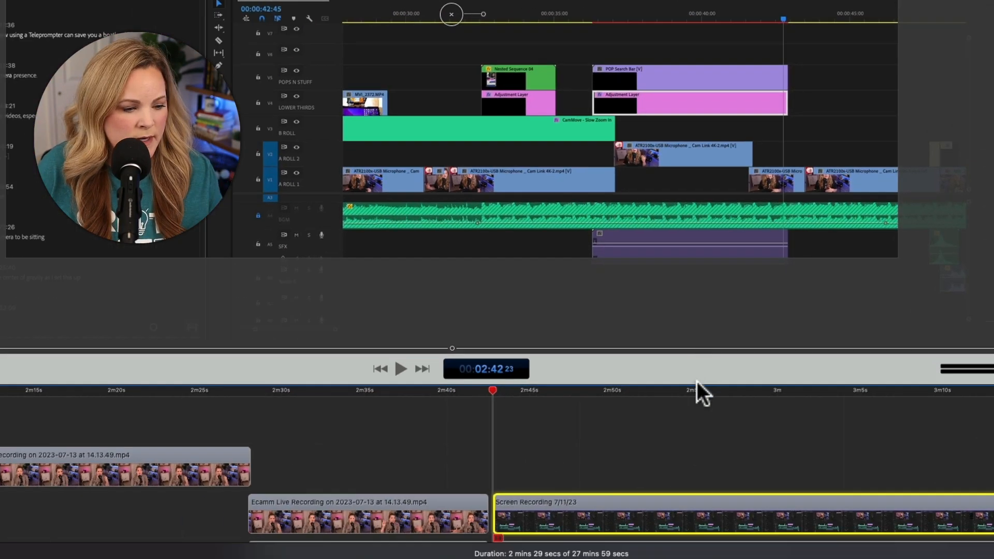
Step: Enlarge the canvas area above the timeline and centre the screen recording at position 0, 0
drag(698, 382, 697, 289)
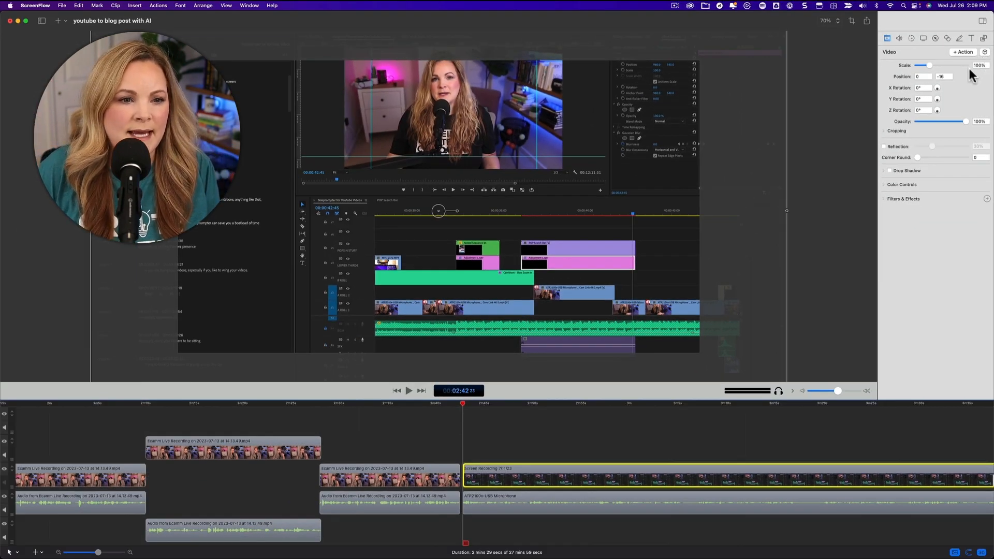
drag(787, 211, 652, 257)
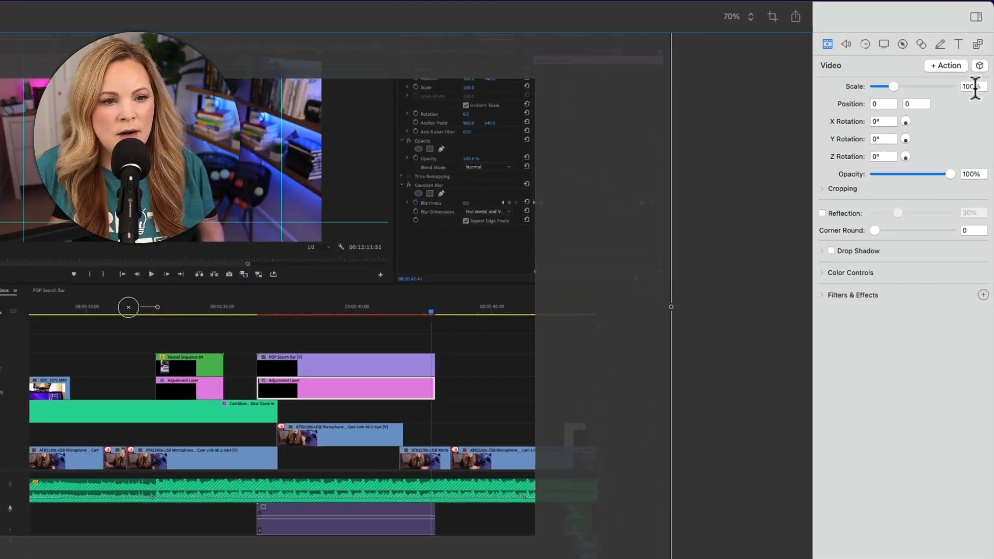
Step: Try a 75% scale on the screen recording, and undo it
double_click(982, 66)
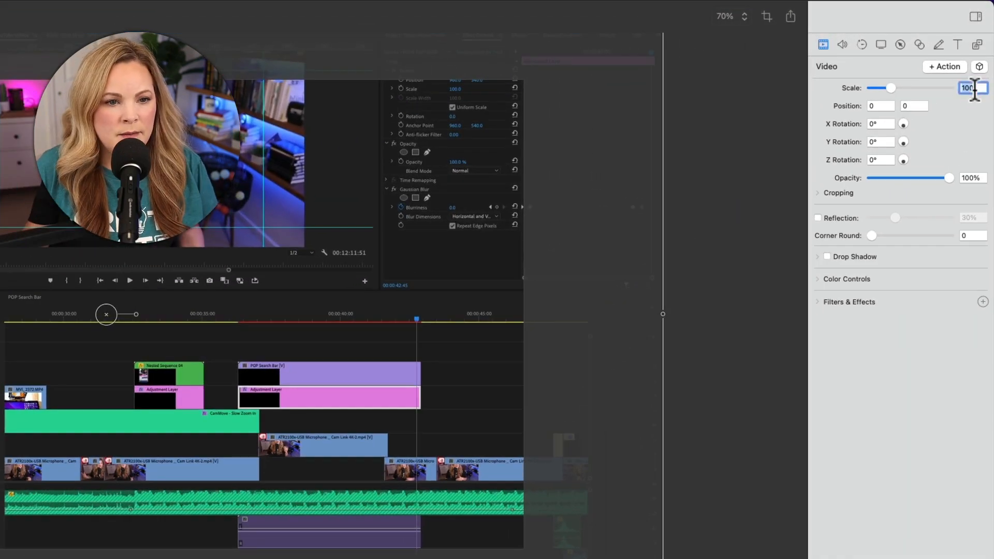
text(75)
key(Return)
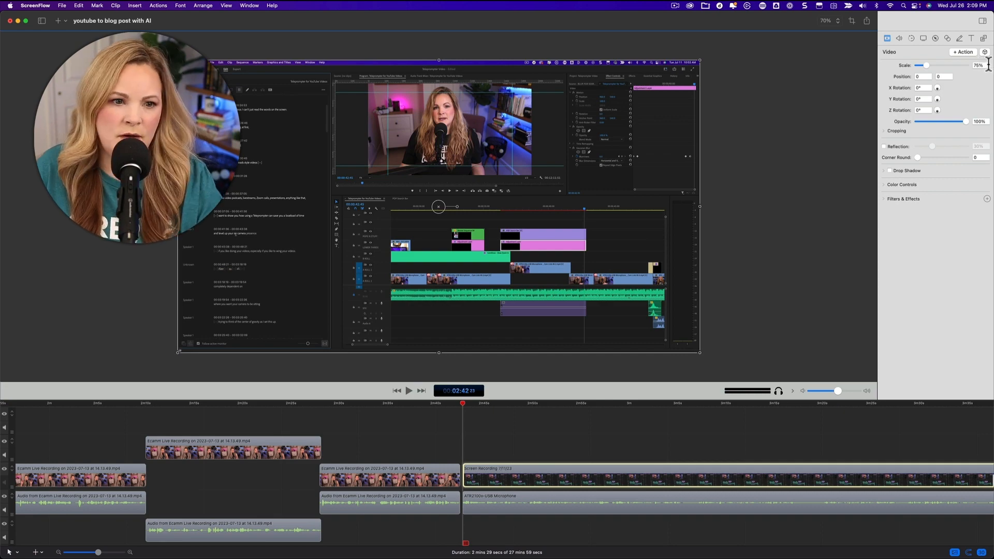
key(super+z)
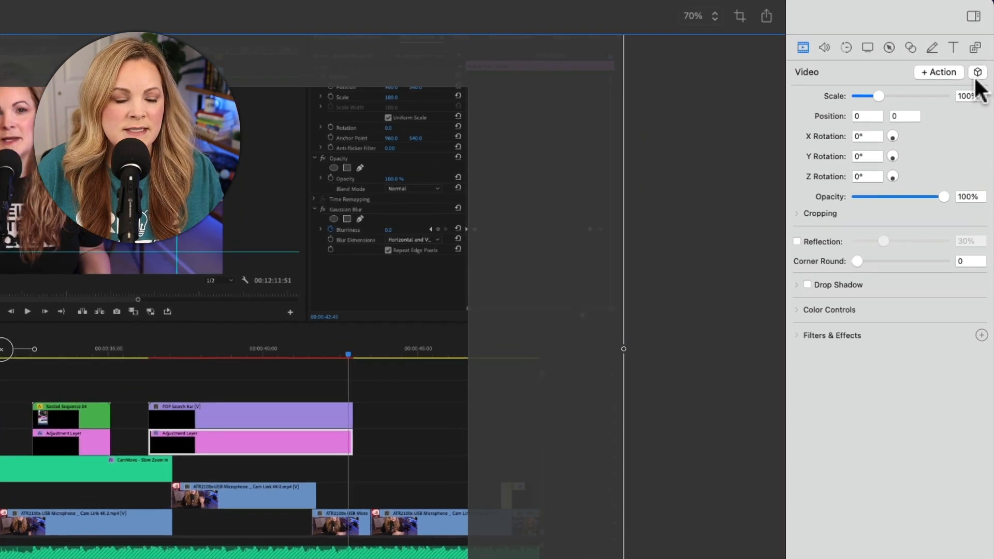
Step: Try the 75% Screencast Center style preset on the screen recording twice, by its hotkey and from the preset list, undoing each application
click(975, 83)
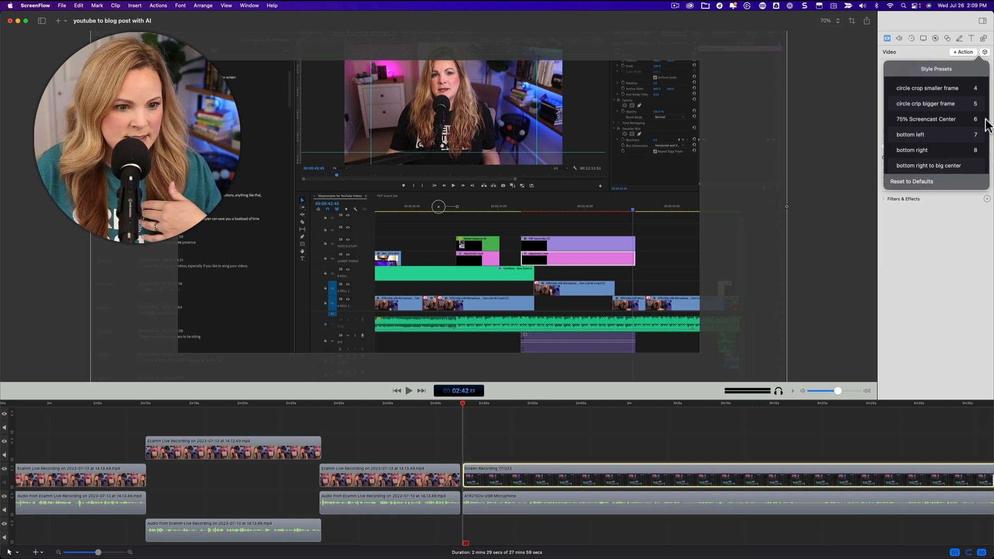
click(947, 266)
key(6)
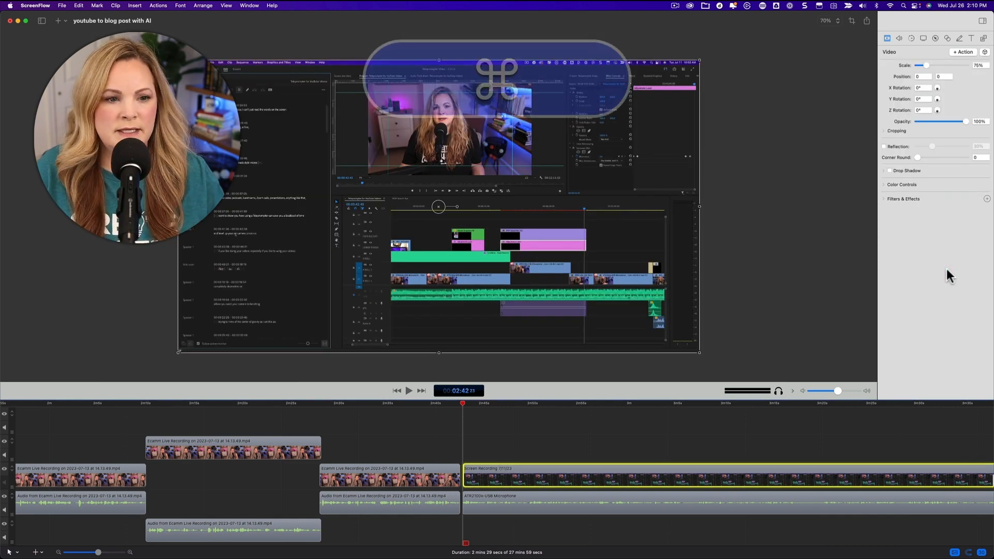
key(super+z)
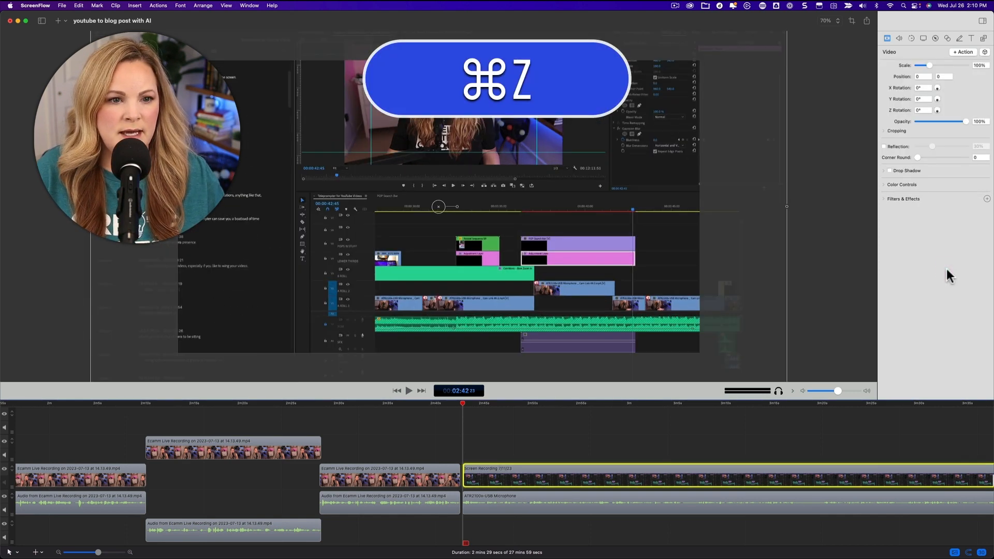
click(985, 52)
click(931, 116)
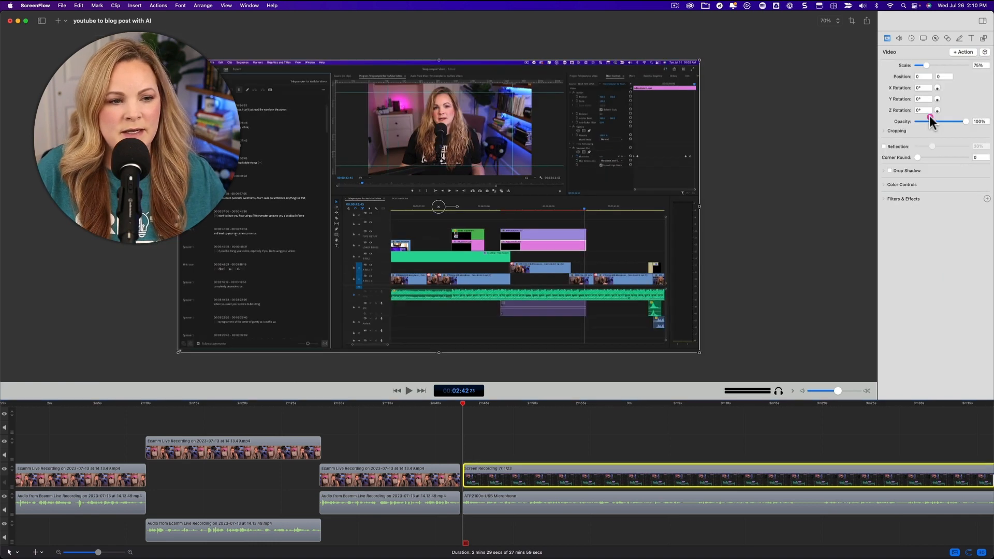
key(super+z)
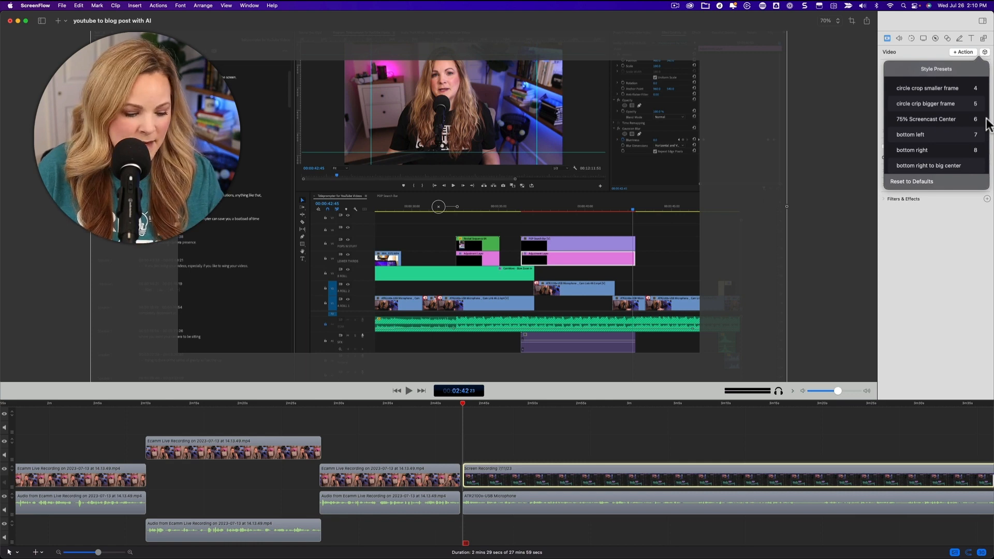
Step: Open the Stream Deck configuration, and look over the screen recording's style presets back in ScreenFlow
click(765, 5)
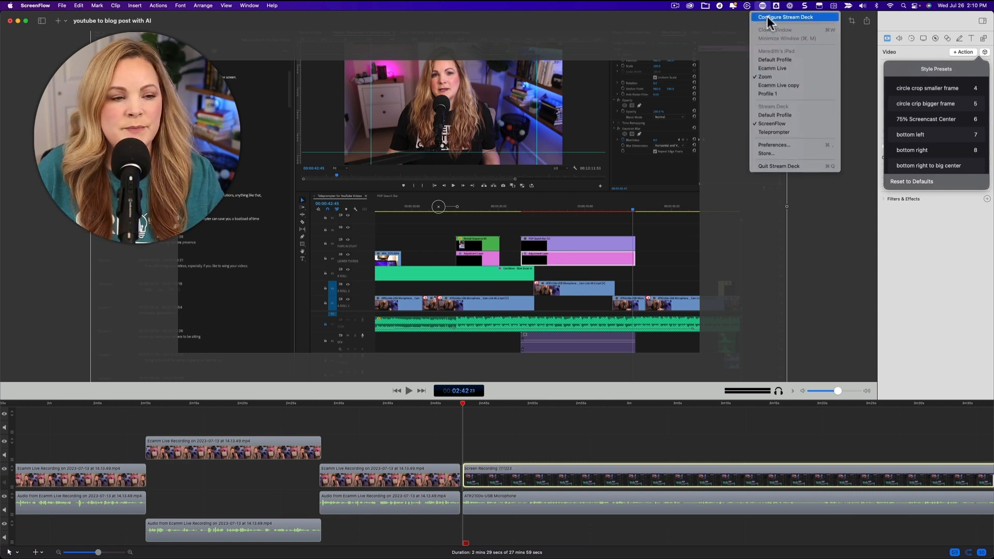
click(768, 16)
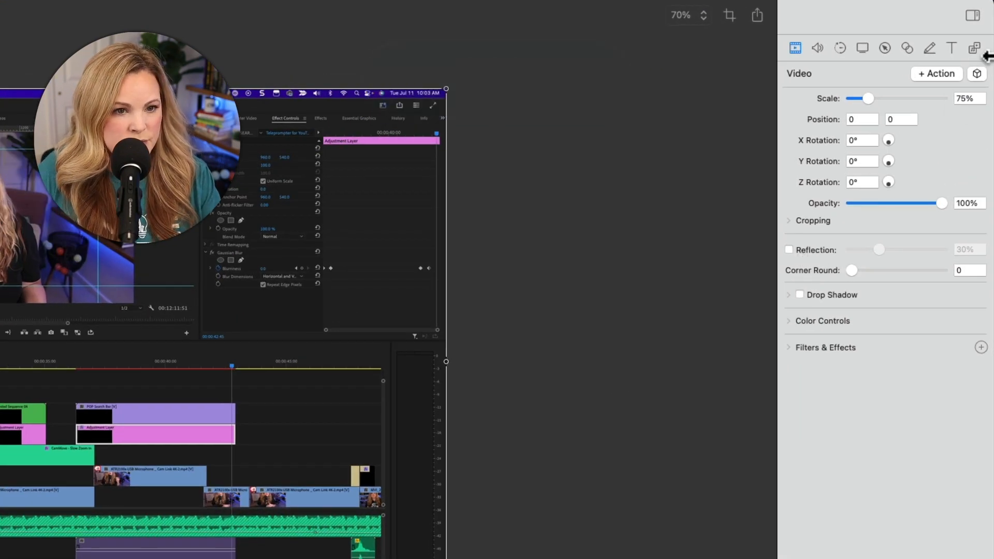
click(977, 73)
click(927, 257)
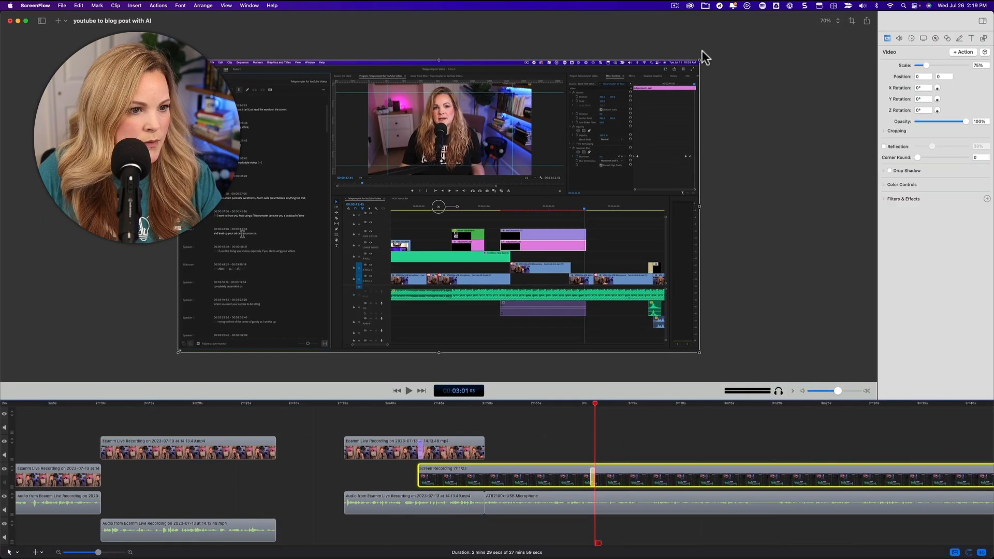
Step: Enlarge the screen recording to 118% at position 556, 313 in its video action near 3:01, and play the zoom
drag(700, 59, 993, 0)
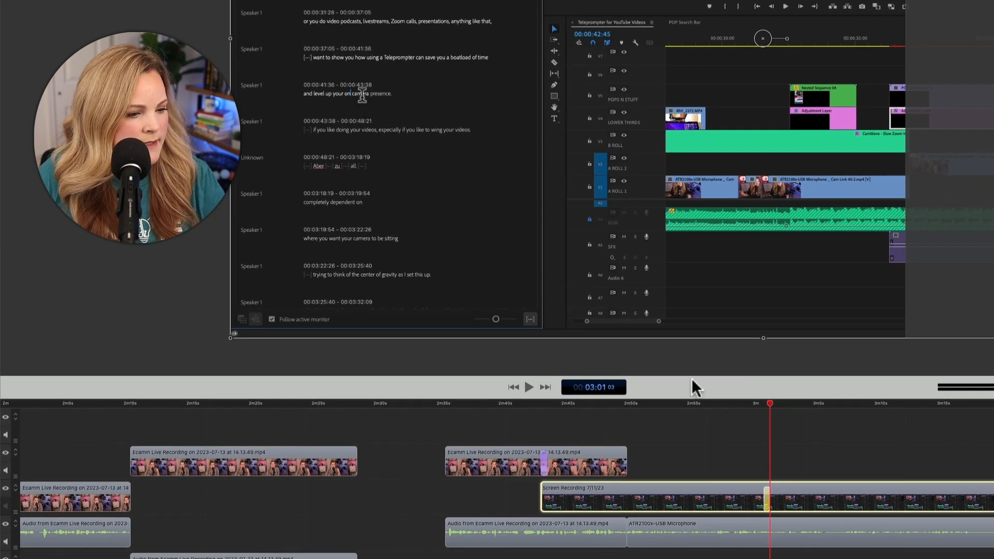
key(space)
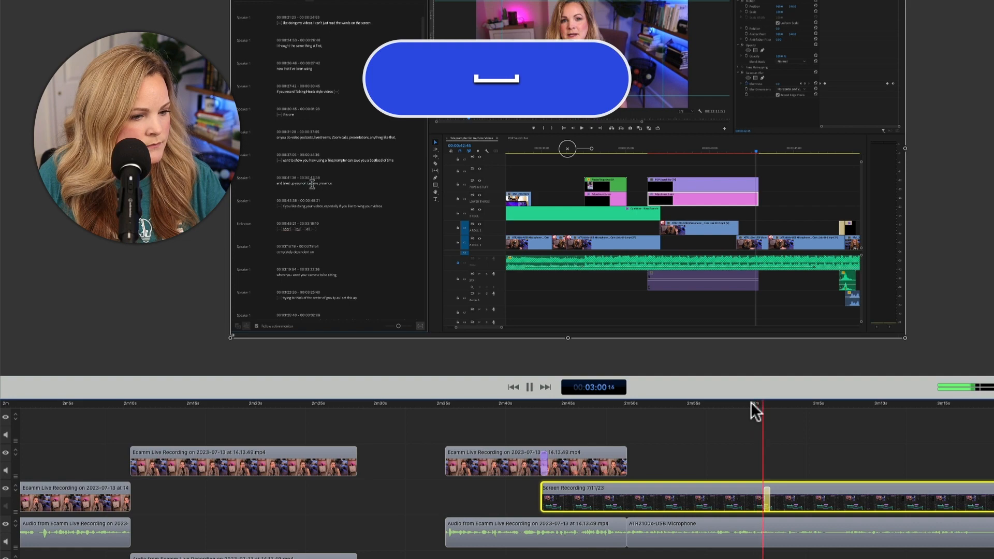
key(space)
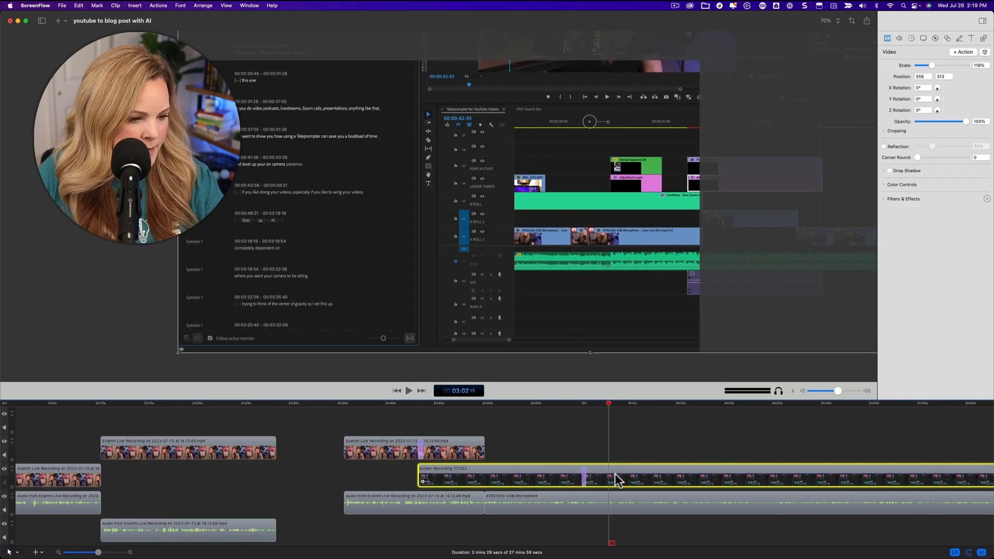
Step: Add a video action at about 3:02 that moves the enlarged screen recording to position 556, -276, and play the section
key(super+k)
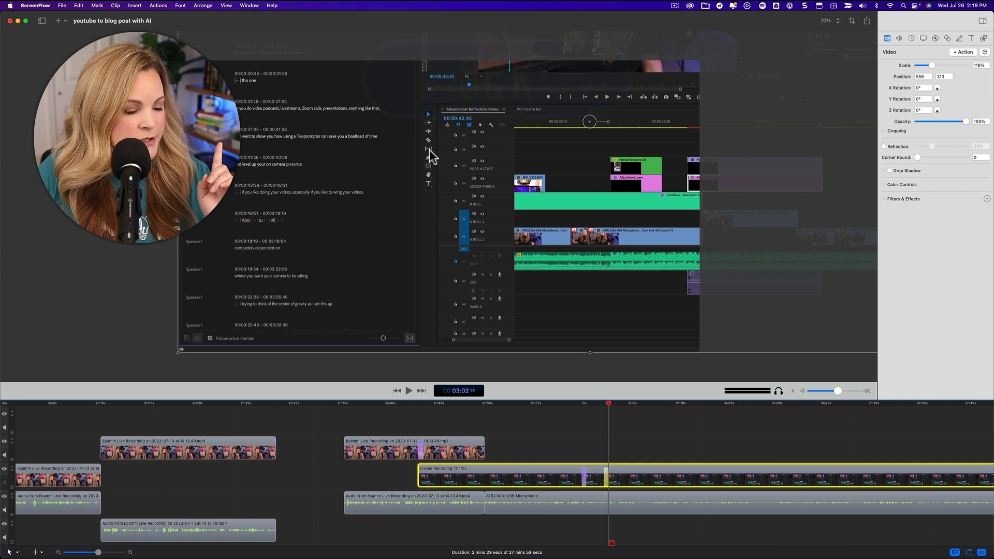
drag(431, 132, 435, 293)
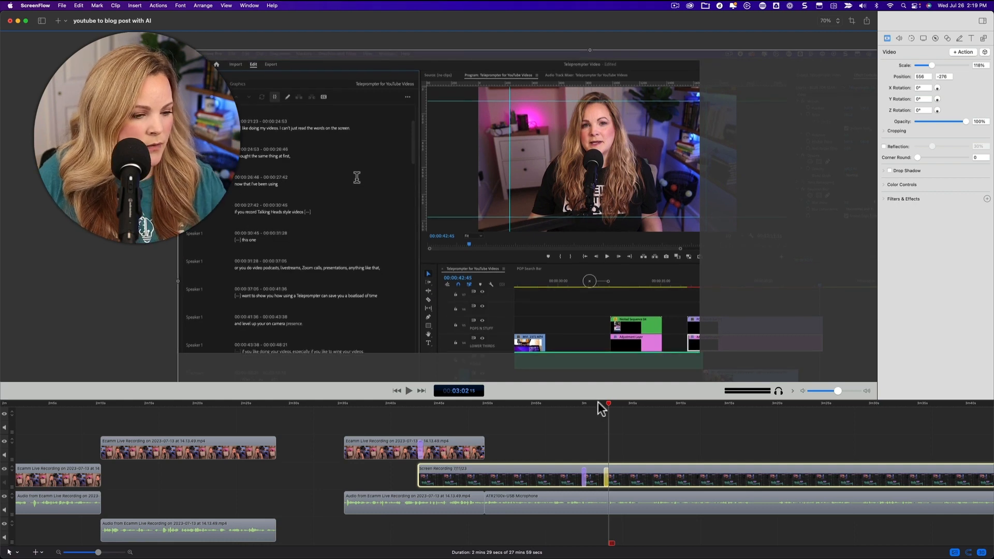
key(space)
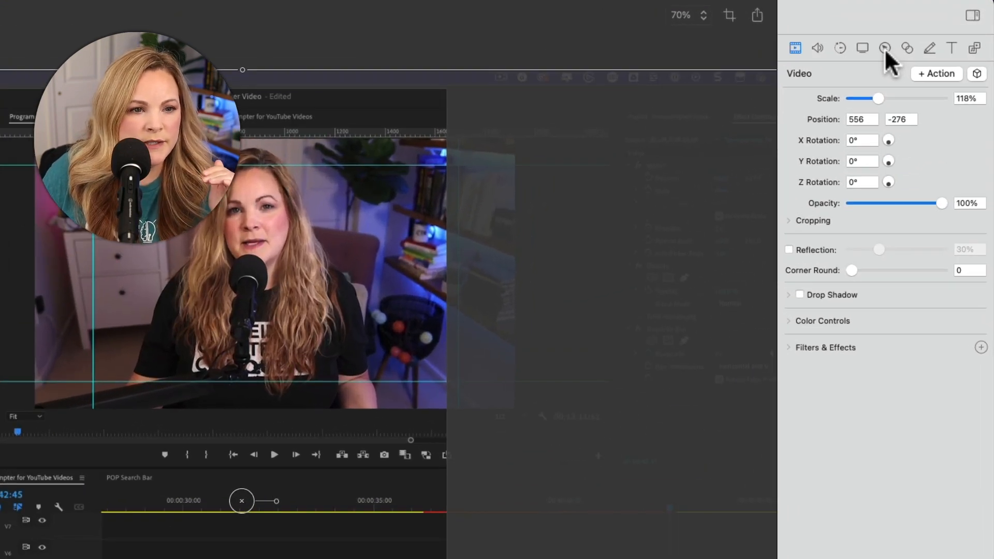
Step: Add a mouse cursor callout action to the screen recording at about 3:06, with 75% opacity, 207% zoom up and a 139 border
click(885, 48)
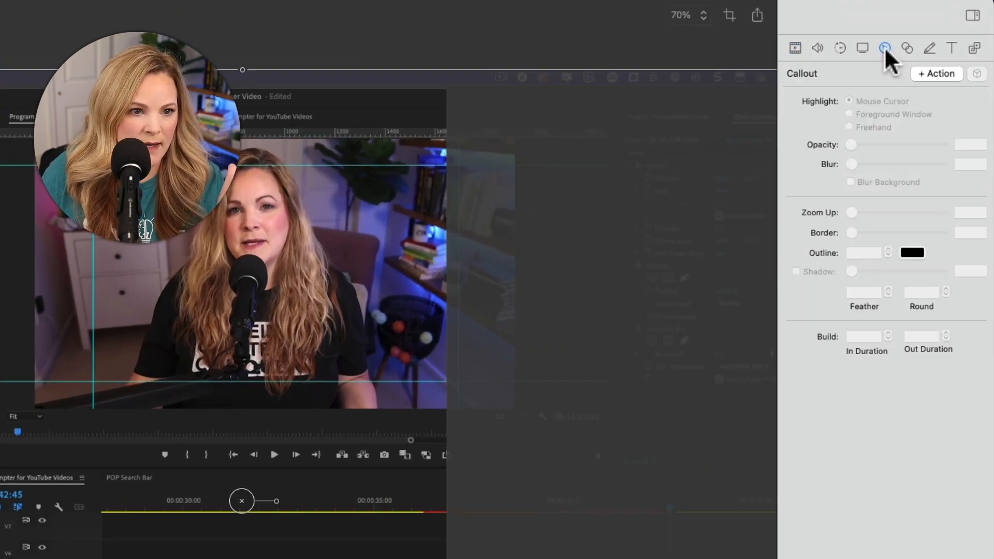
click(935, 71)
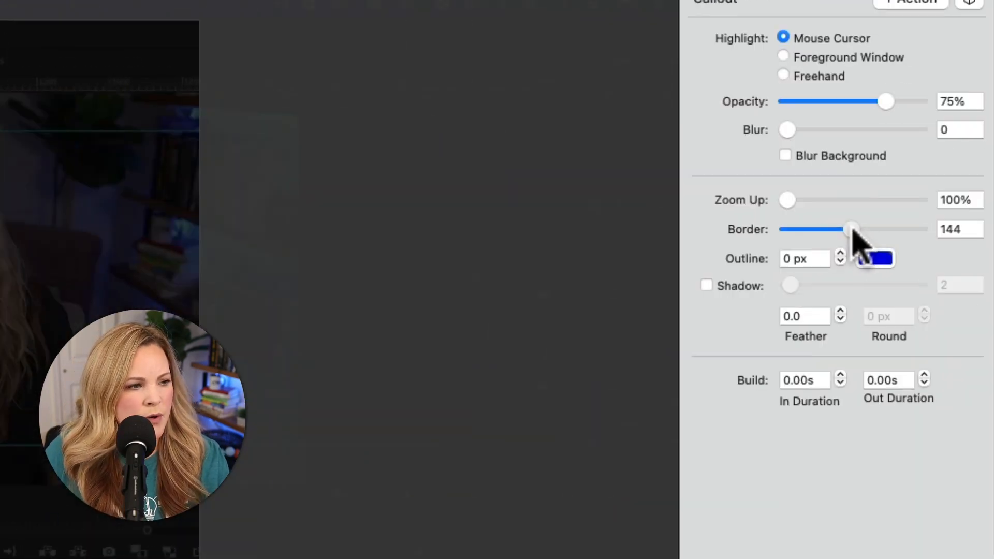
drag(855, 238, 849, 240)
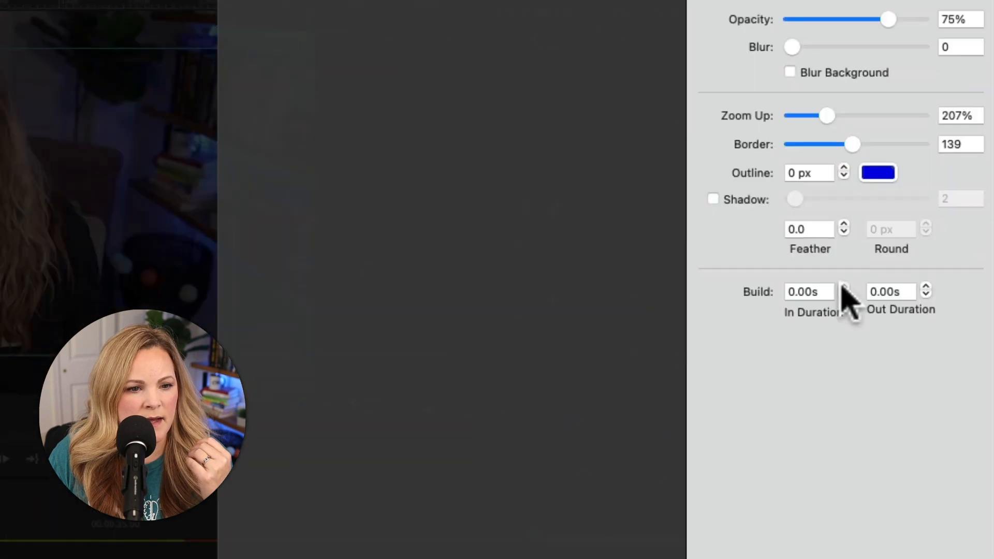
Step: Set the callout's build in and out durations to 0.20 s, keep its opacity at 75%, and play the section
click(844, 287)
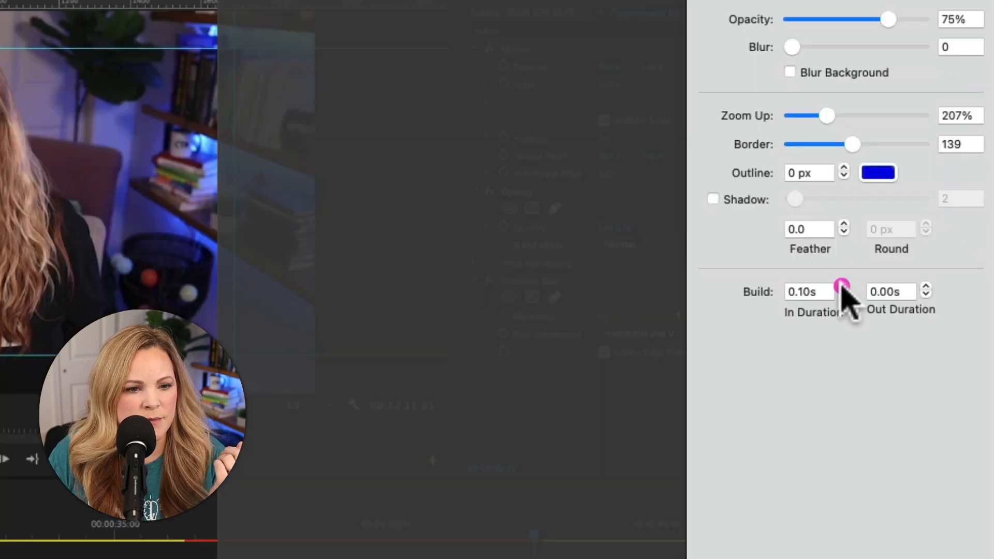
click(844, 287)
click(925, 286)
click(925, 286)
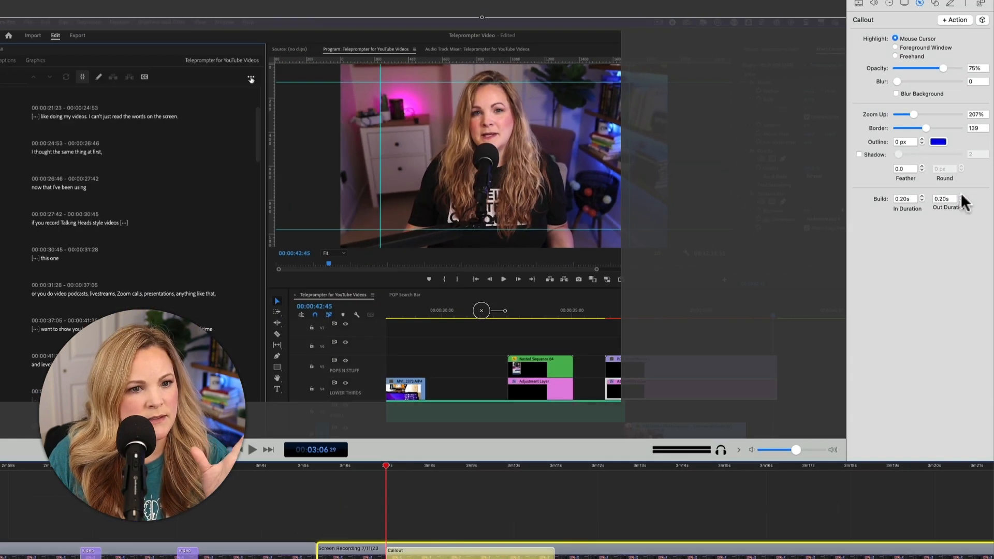
drag(944, 67, 942, 68)
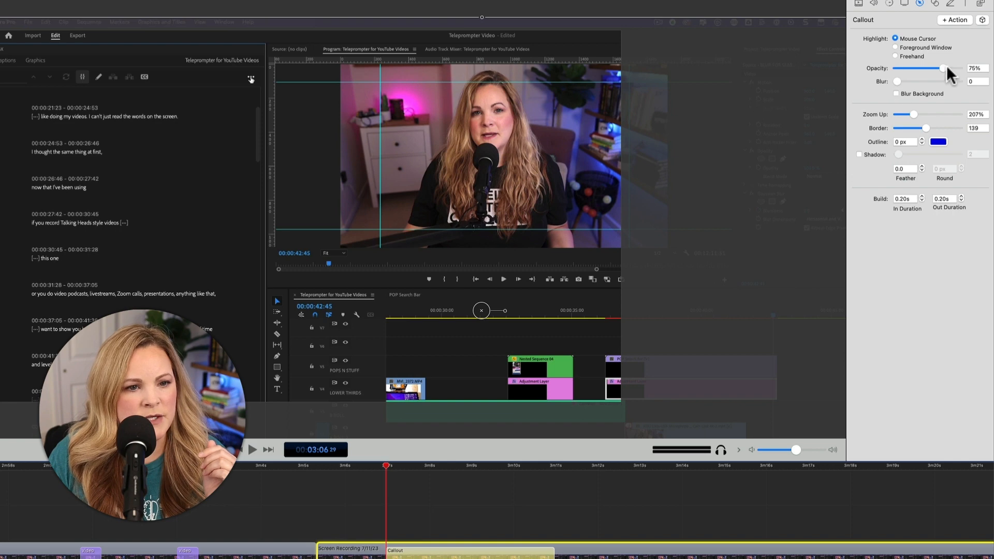
key(space)
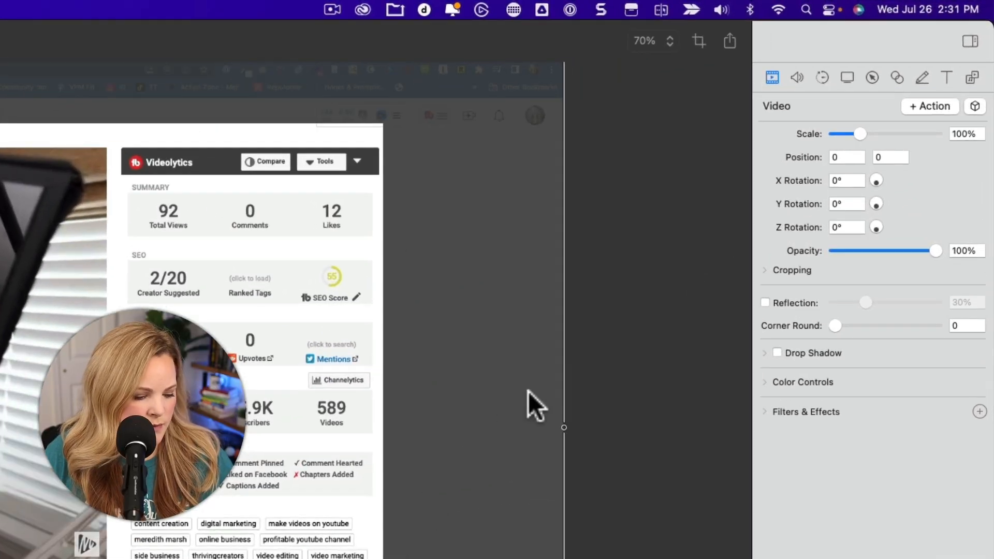
Step: Add a callout action at about 3:35, apply the "circle spotlight pink border" style preset to it, and play the result
click(872, 78)
click(925, 106)
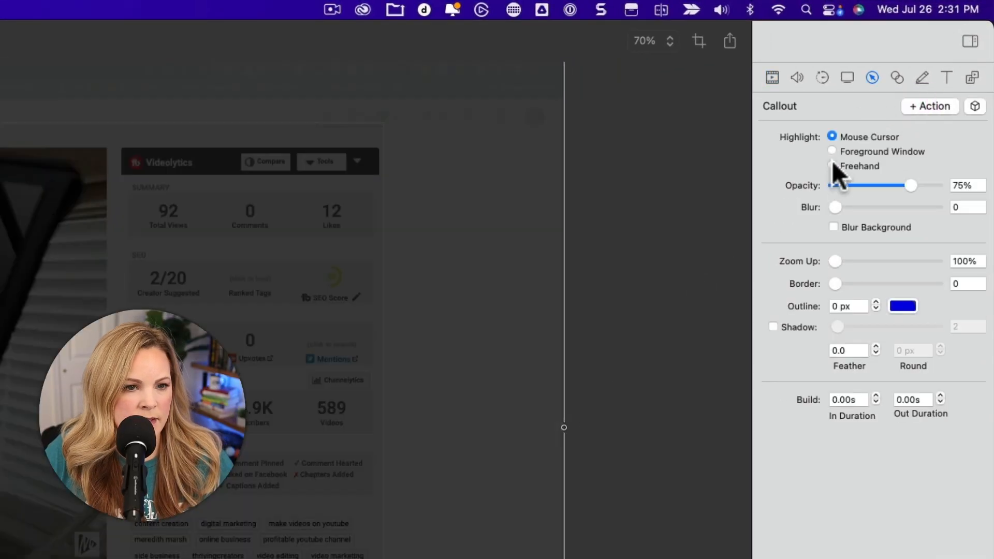
click(976, 106)
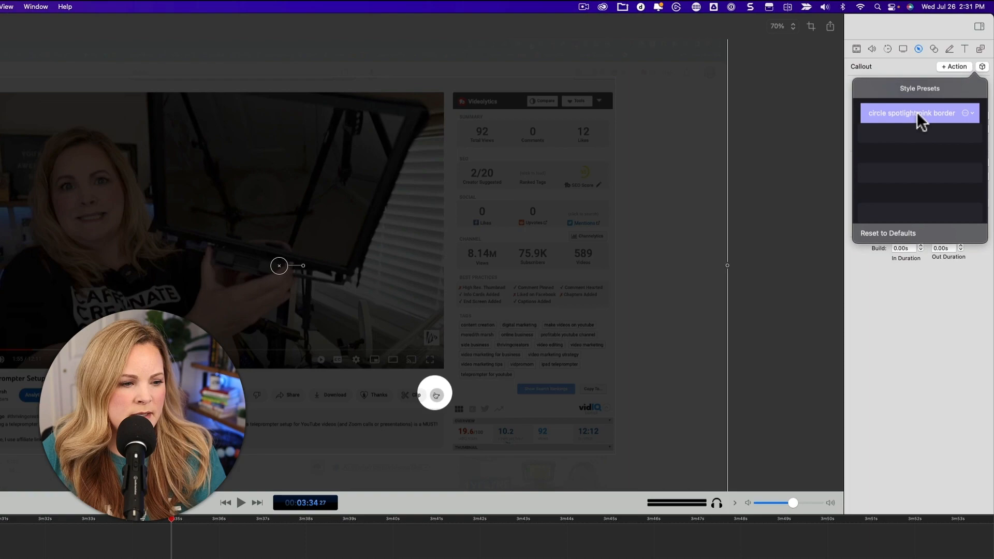
click(870, 181)
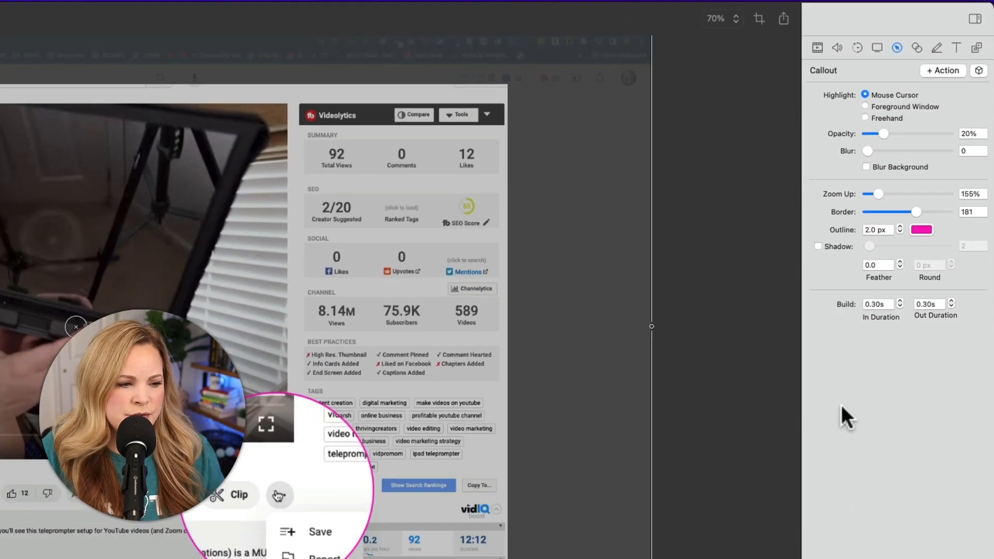
click(267, 373)
key(space)
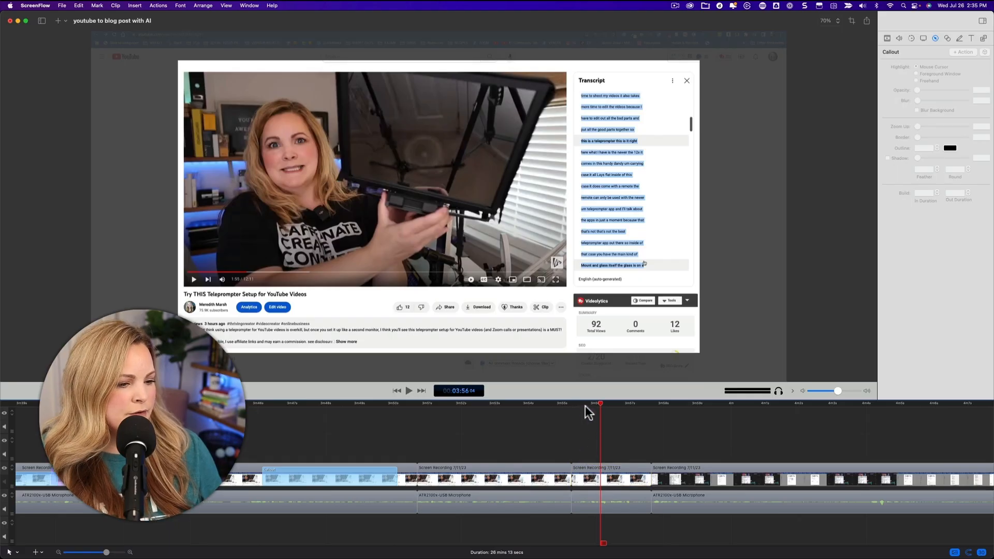
Step: Copy the screen recording clip at about 3:54, paste only its video properties onto the following clip, and compare the two
click(553, 405)
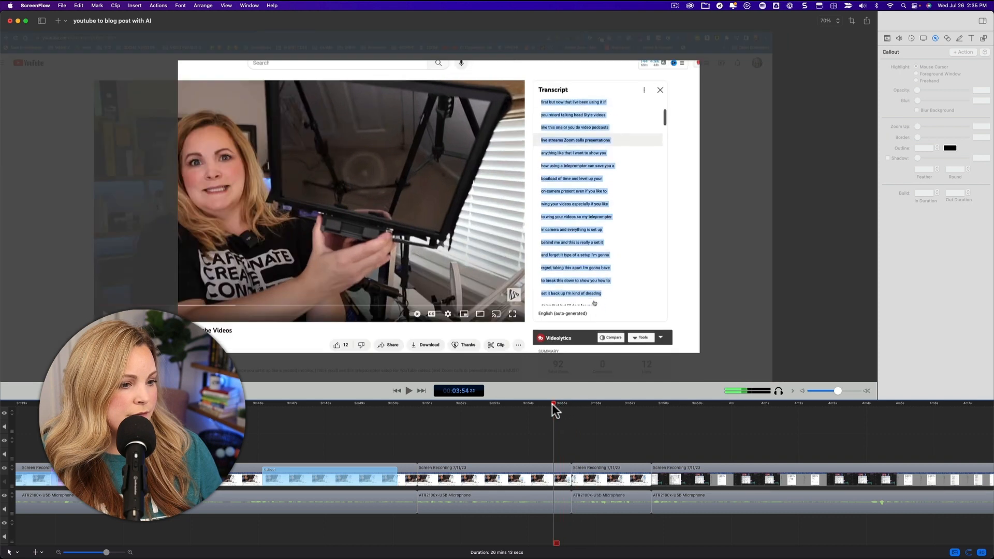
click(538, 482)
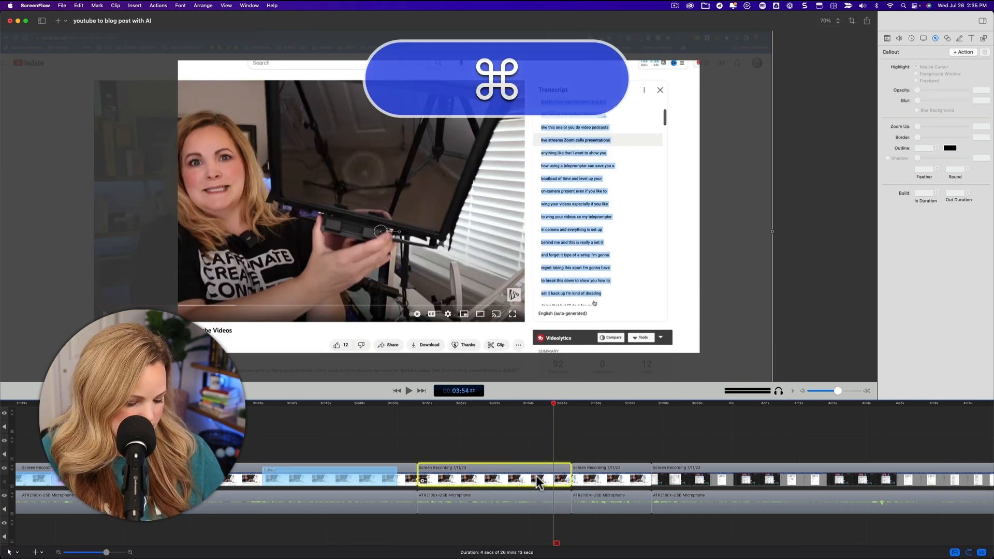
key(super+c)
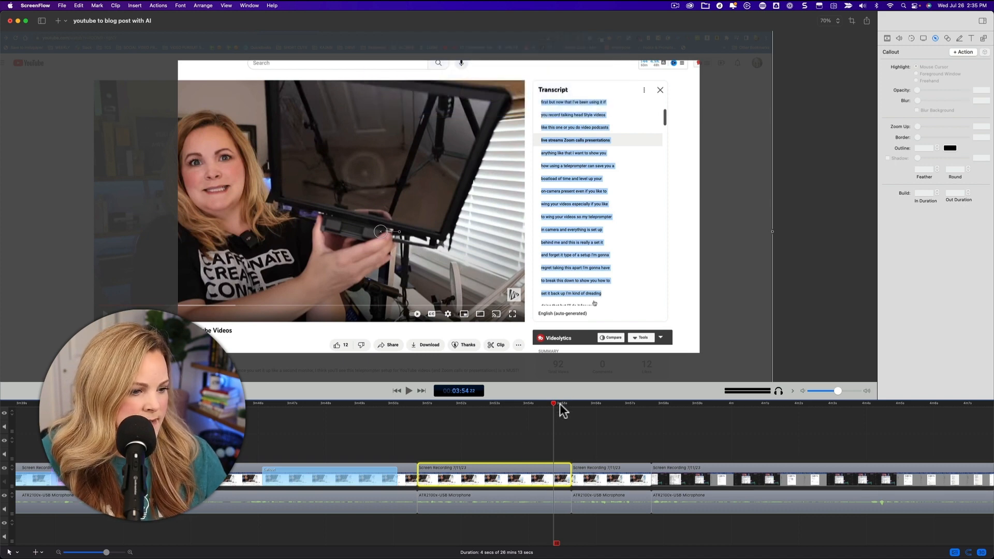
drag(563, 411, 601, 412)
click(611, 474)
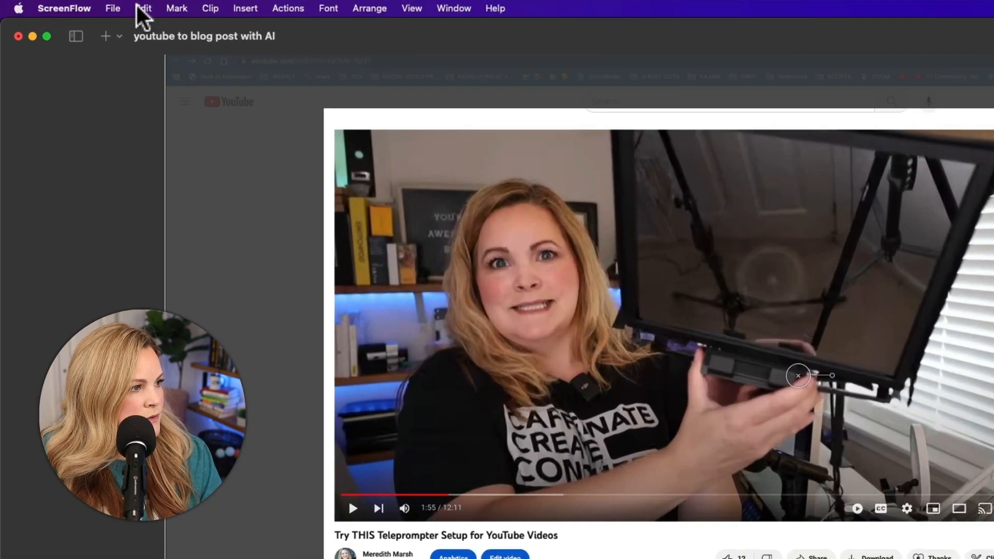
click(144, 11)
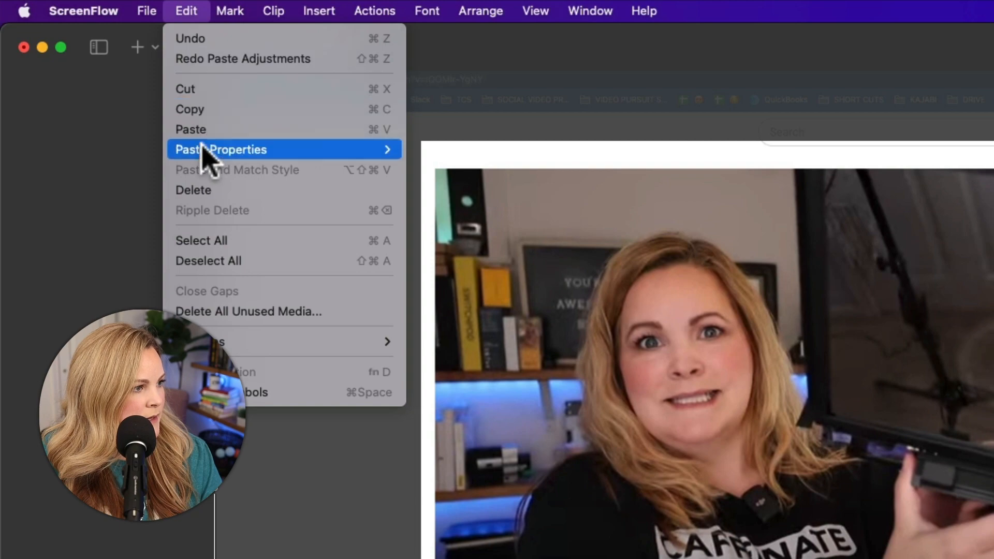
mouse_move(203, 147)
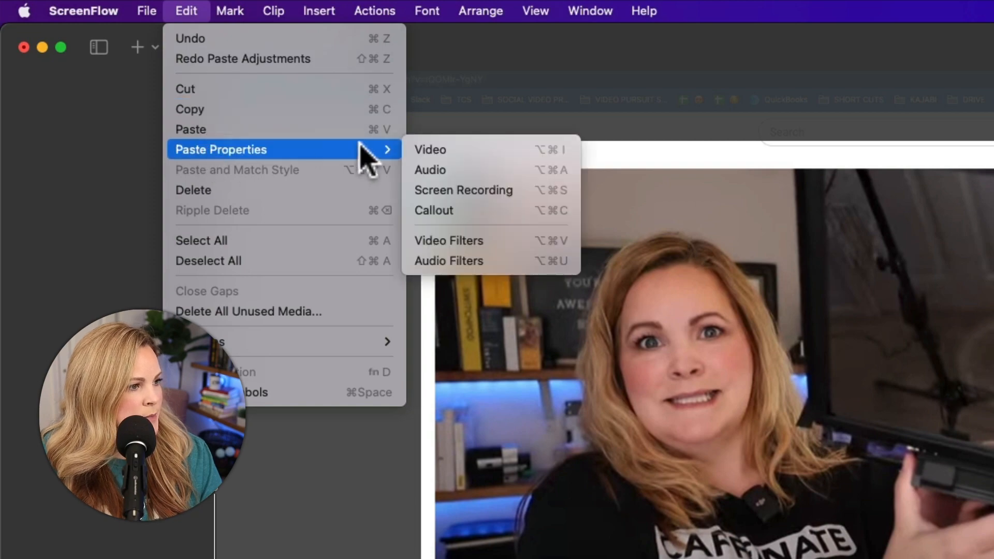
click(434, 152)
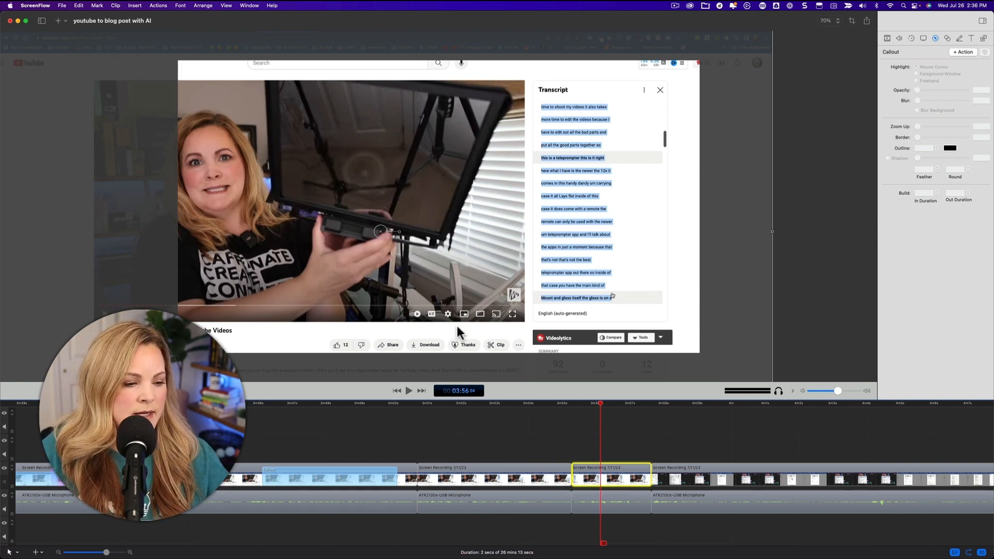
click(550, 402)
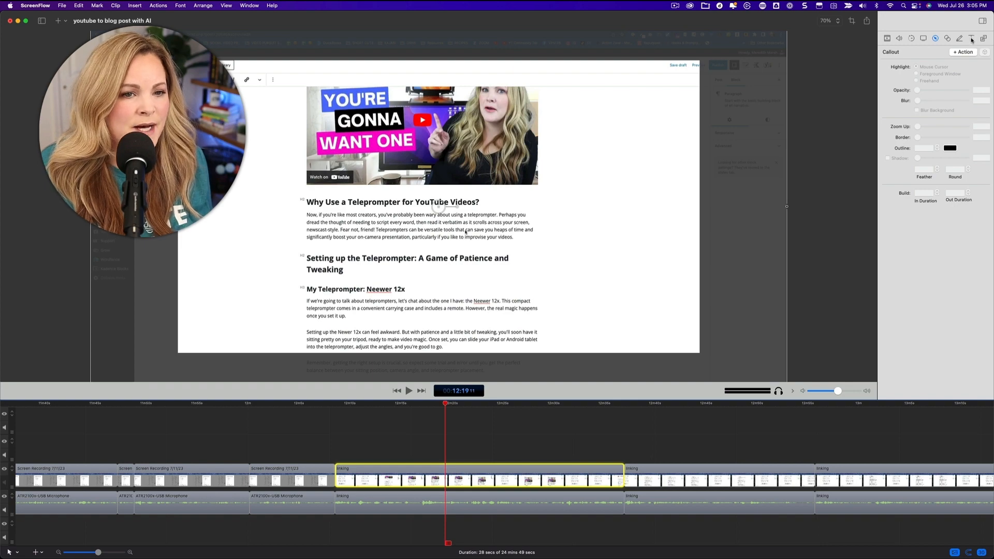
Step: Add a text clip at about 12:19 that reads "Copy and Paste Video Link"
click(972, 40)
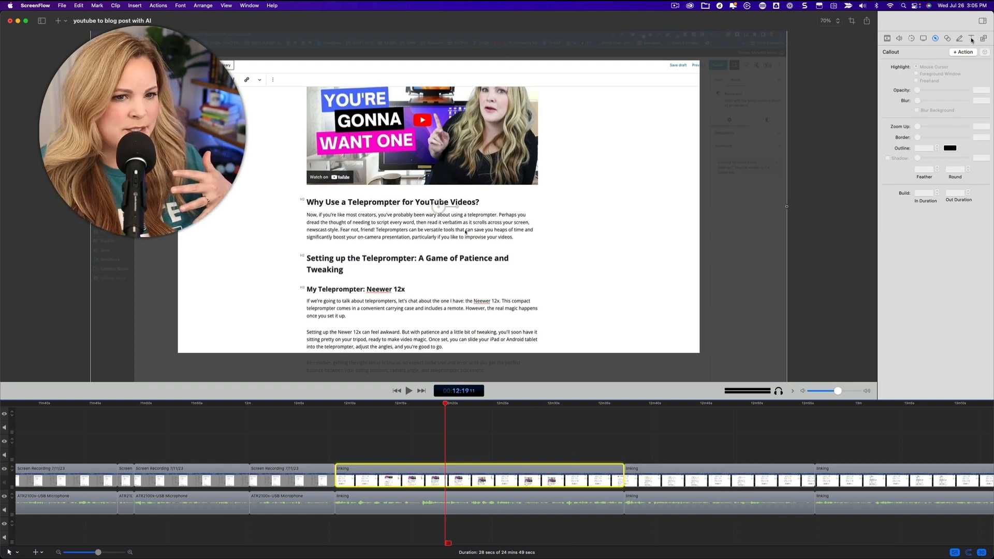
click(974, 53)
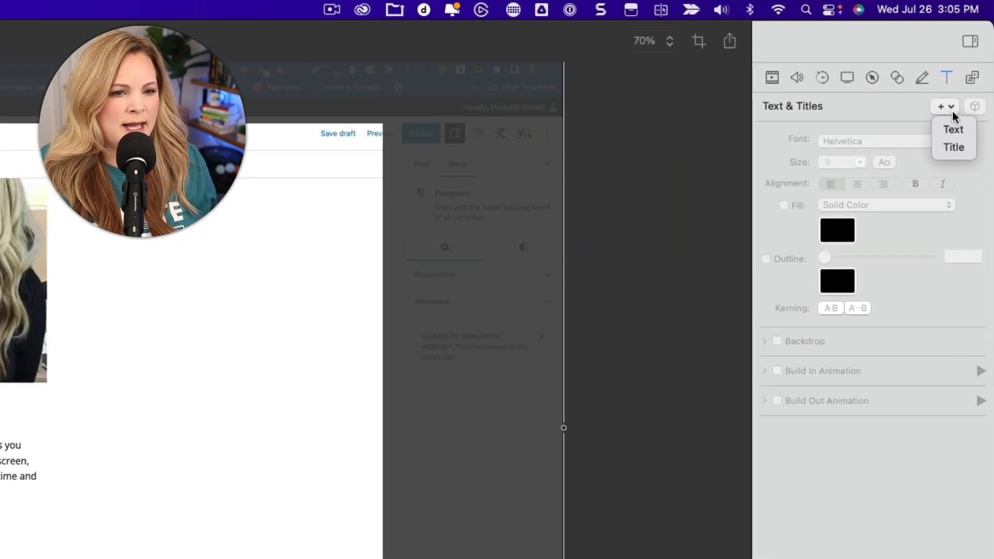
click(954, 128)
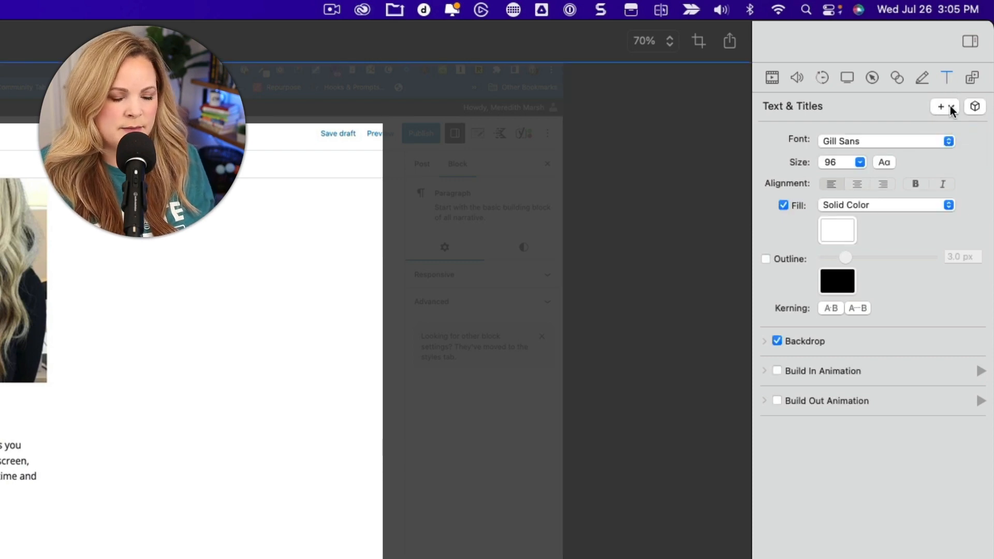
text(C)
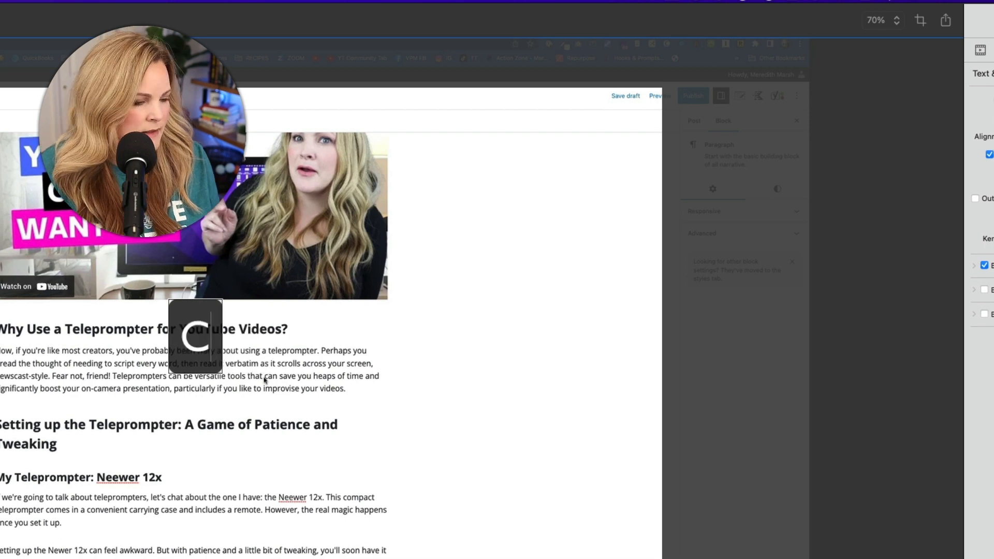
text(opy and Pa)
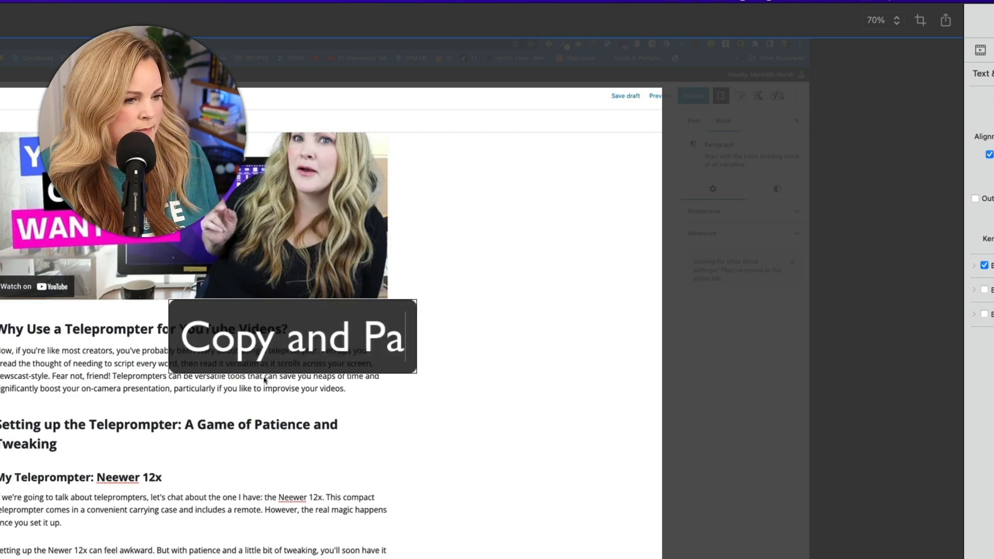
text(ste Video Link)
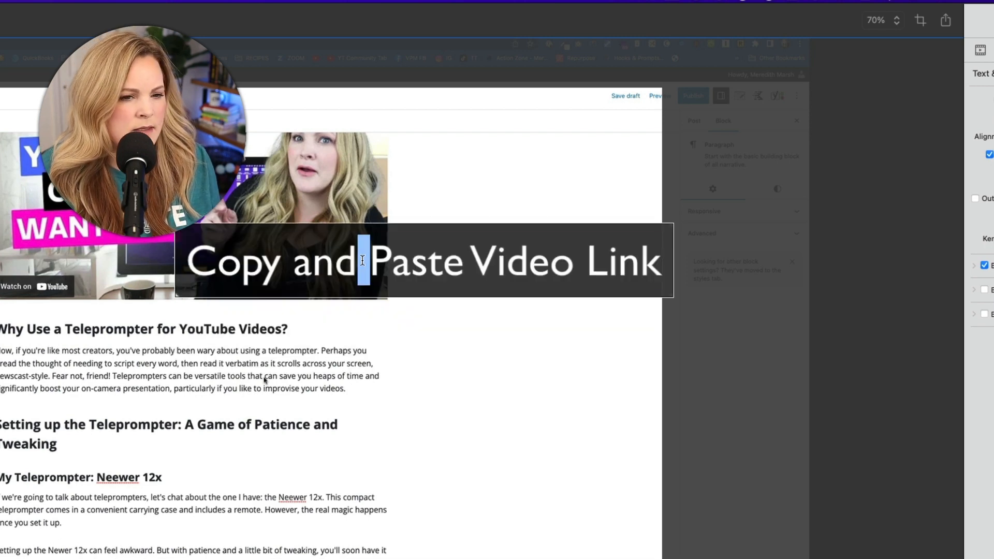
Step: Format the whole text in Fjalla One with a black fill and no backdrop
key(super+a)
click(925, 100)
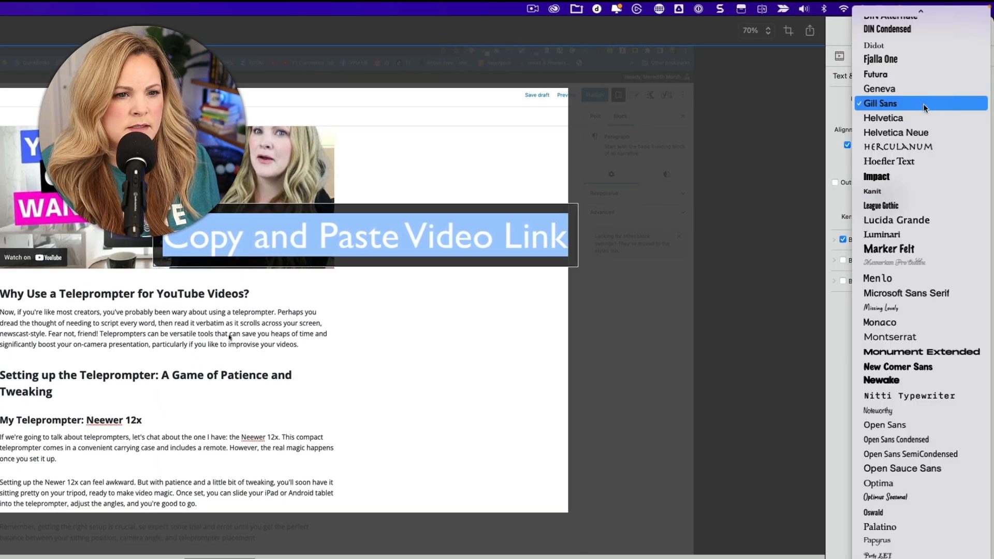
click(924, 60)
drag(932, 441, 933, 456)
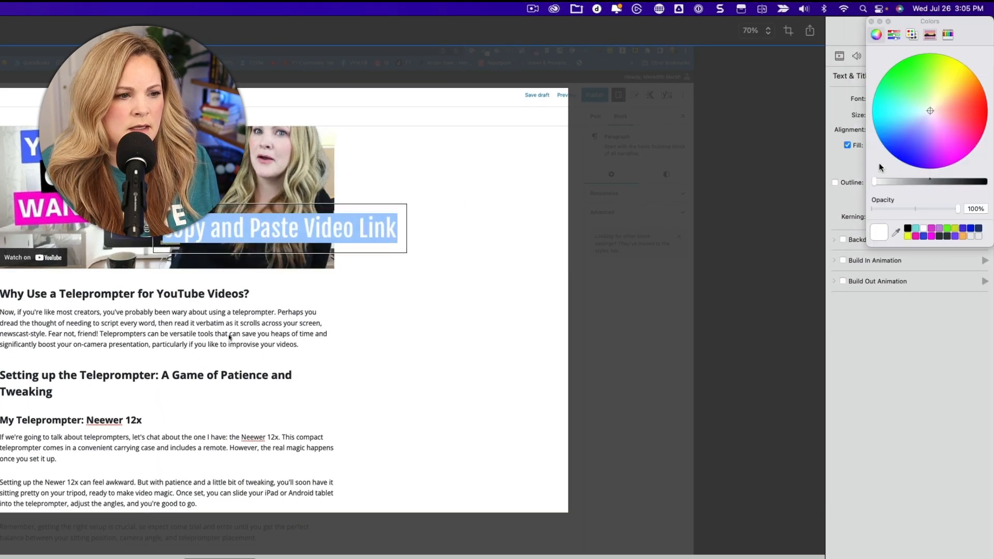
click(908, 229)
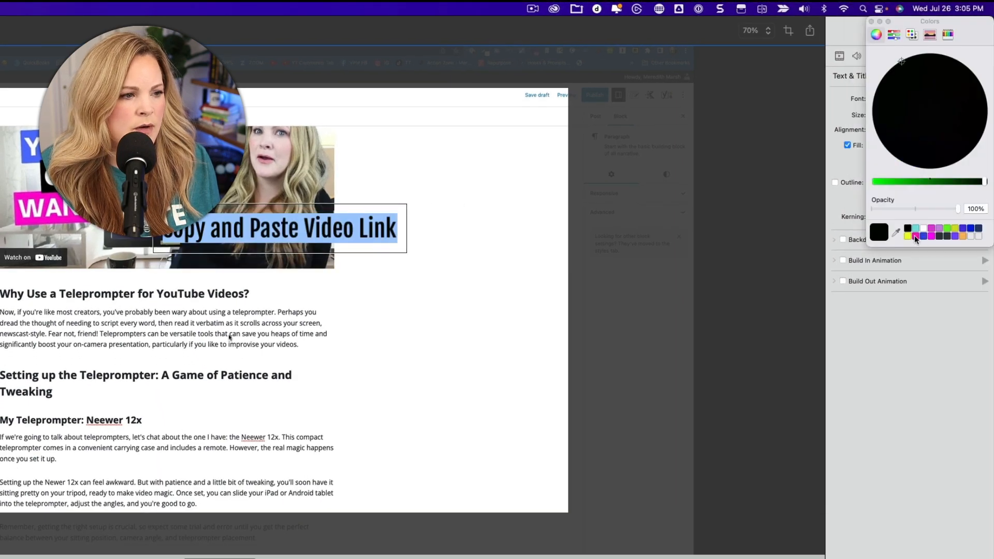
click(923, 236)
click(908, 229)
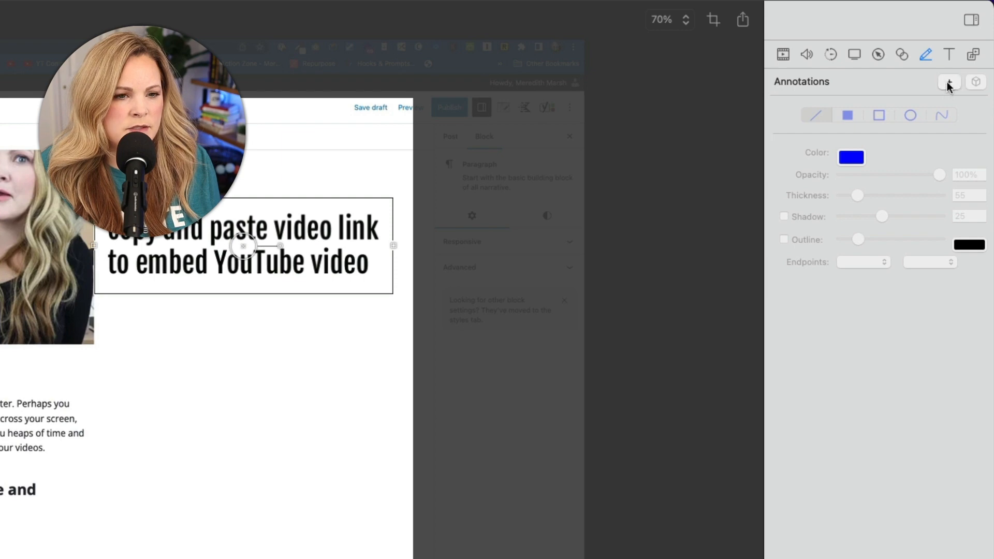
Step: Draw a blue line annotation beneath the text and give its end by the video thumbnail an arrowhead
click(950, 83)
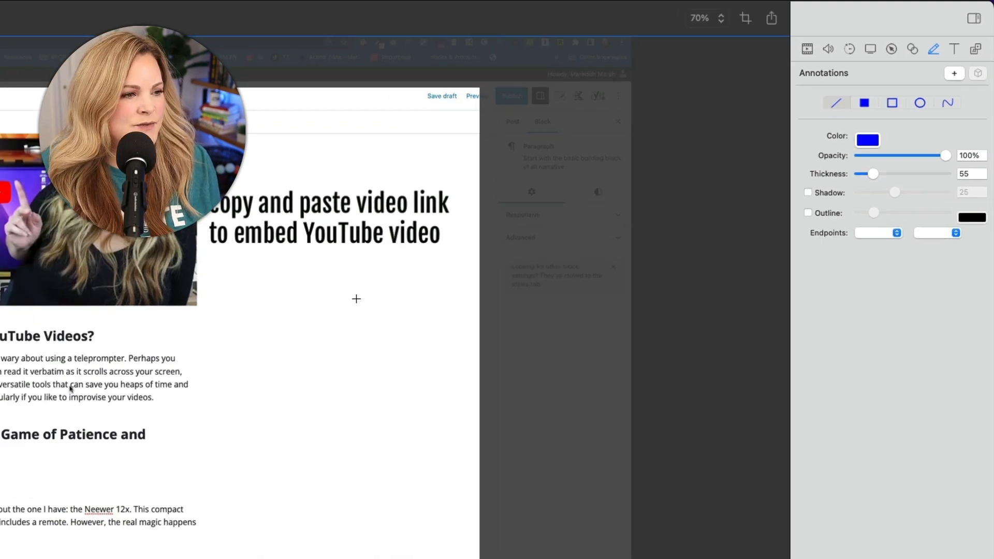
drag(324, 264, 214, 272)
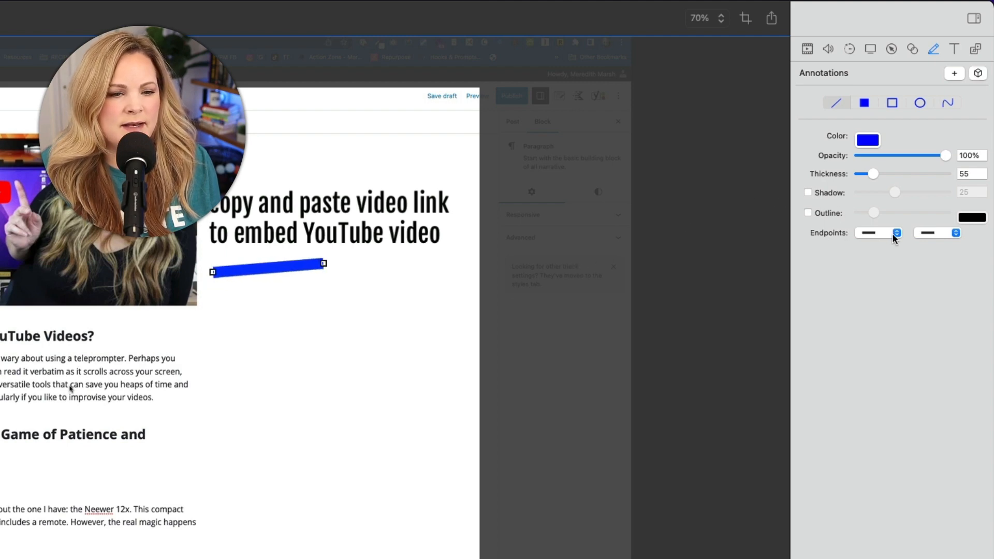
click(950, 232)
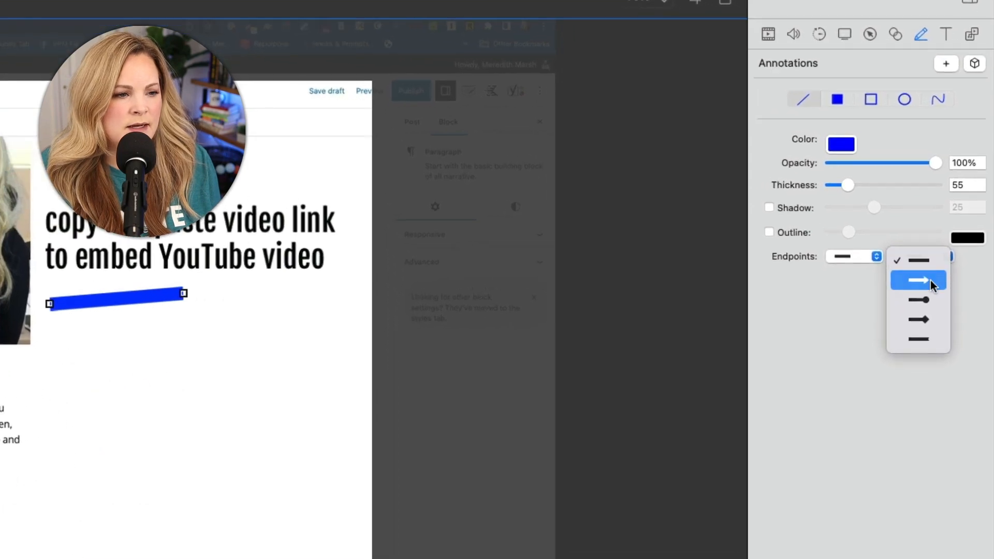
click(942, 252)
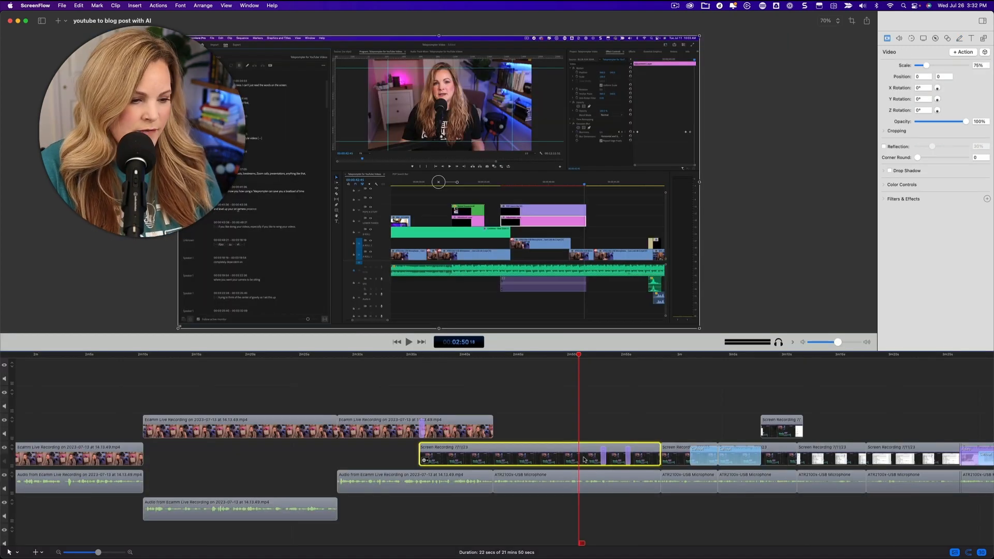
Step: Look over the edited timeline around 2:38, and switch to the Autosaved Captures folder in Finder
scroll(584, 460, down, 5)
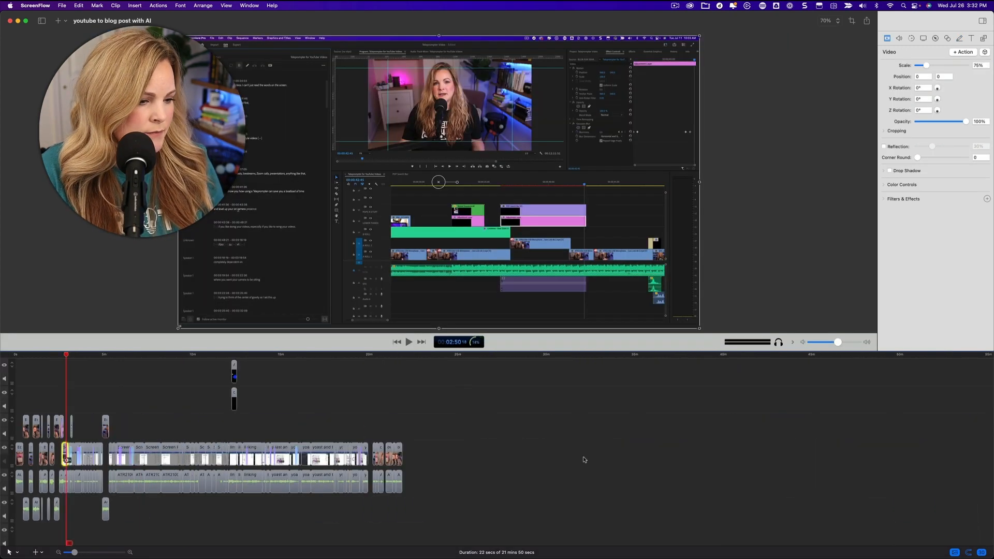
scroll(584, 460, up, 5)
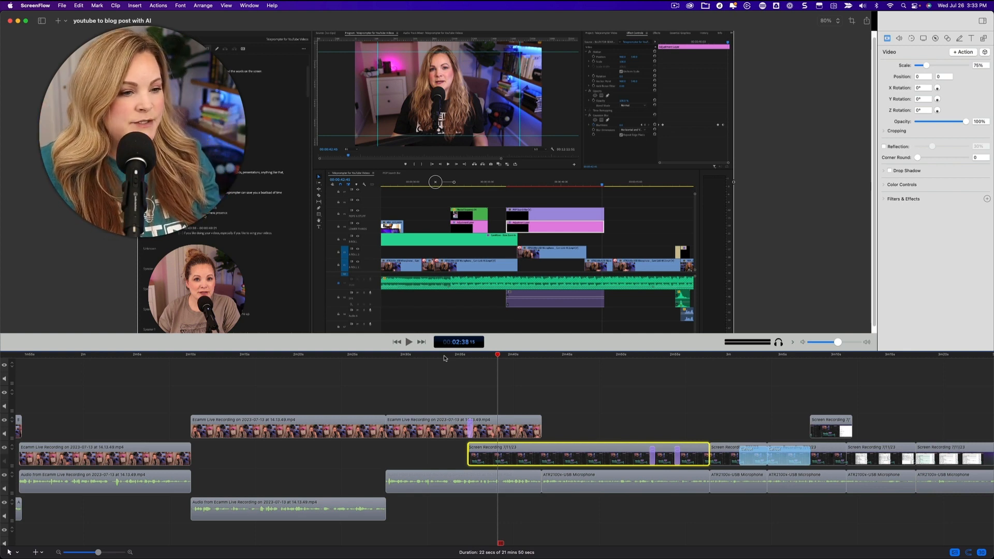
key(super+Tab)
key(super+Tab)
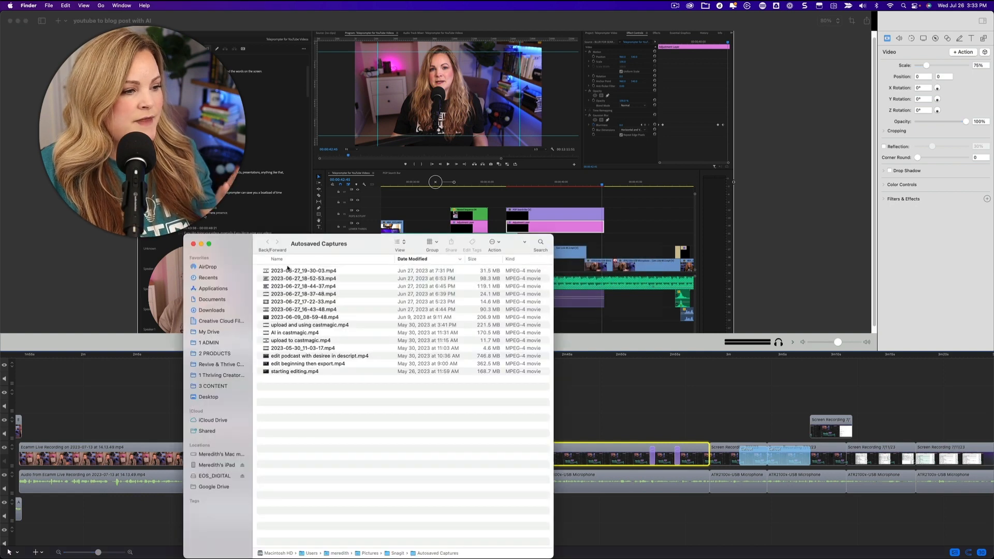
Step: Open the Desktop folder in Finder and preview the PNG screenshots of the YouTube video thumbnails
click(205, 398)
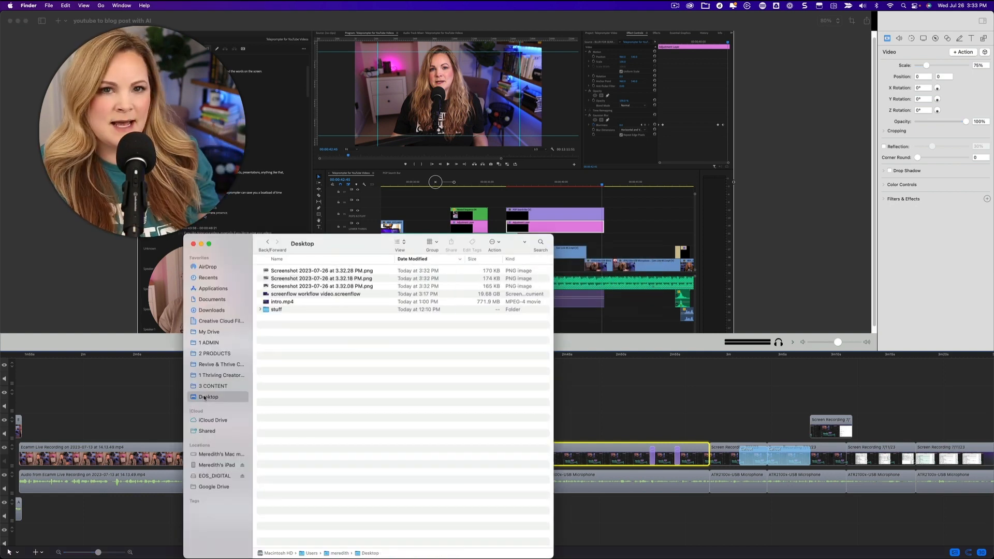
click(283, 272)
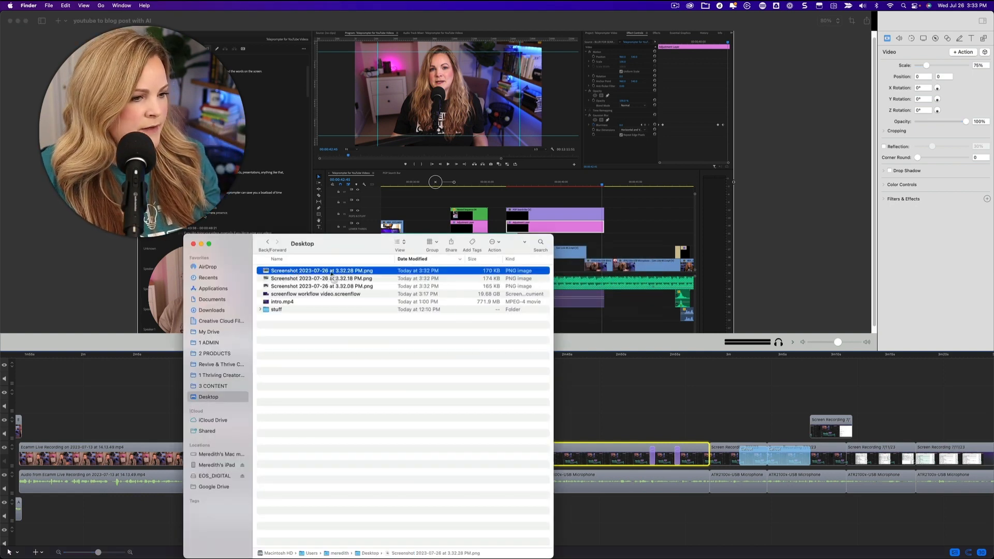
key(space)
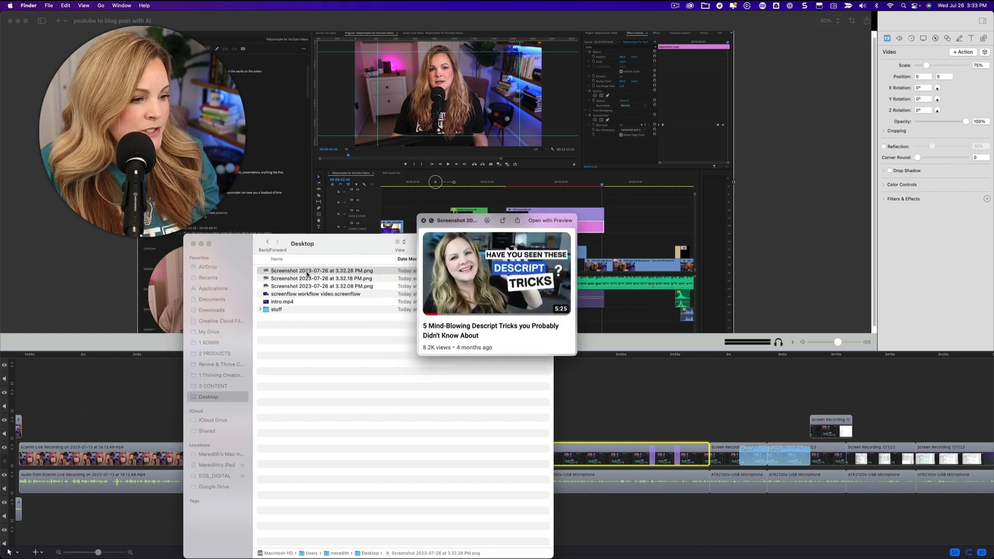
key(space)
key(space)
click(304, 280)
key(Down)
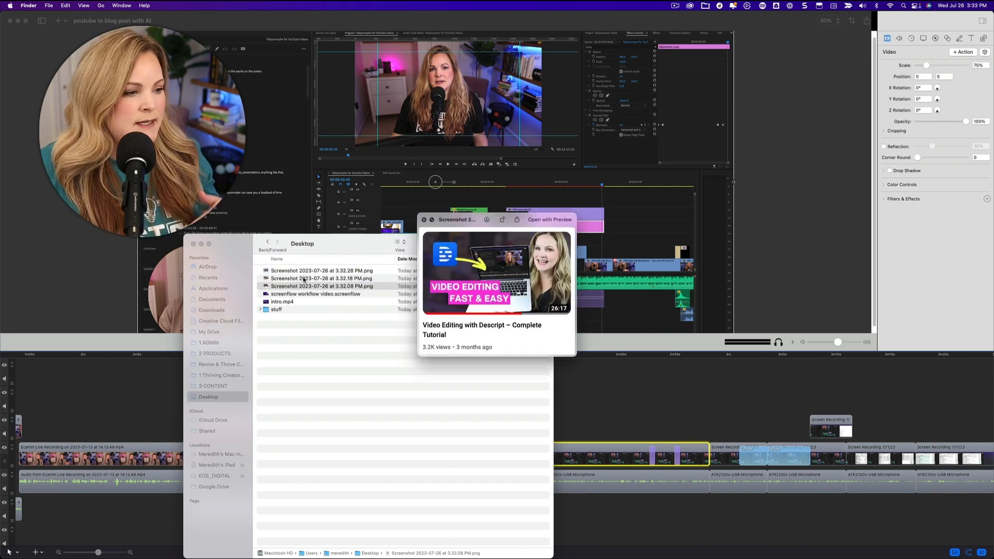
key(space)
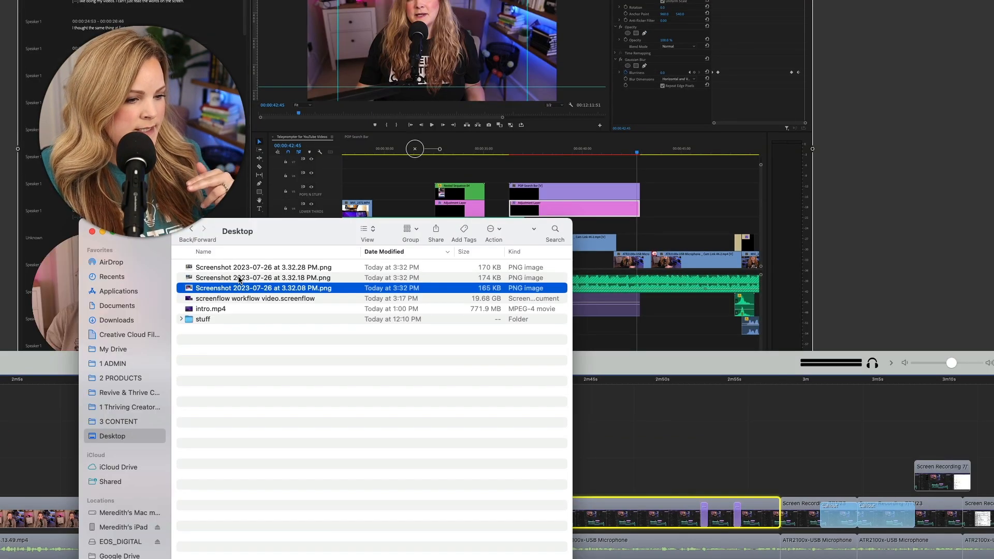
Step: Add all three Desktop screenshot images to the ScreenFlow timeline as stacked clips starting at about 2:43
shift+click(236, 269)
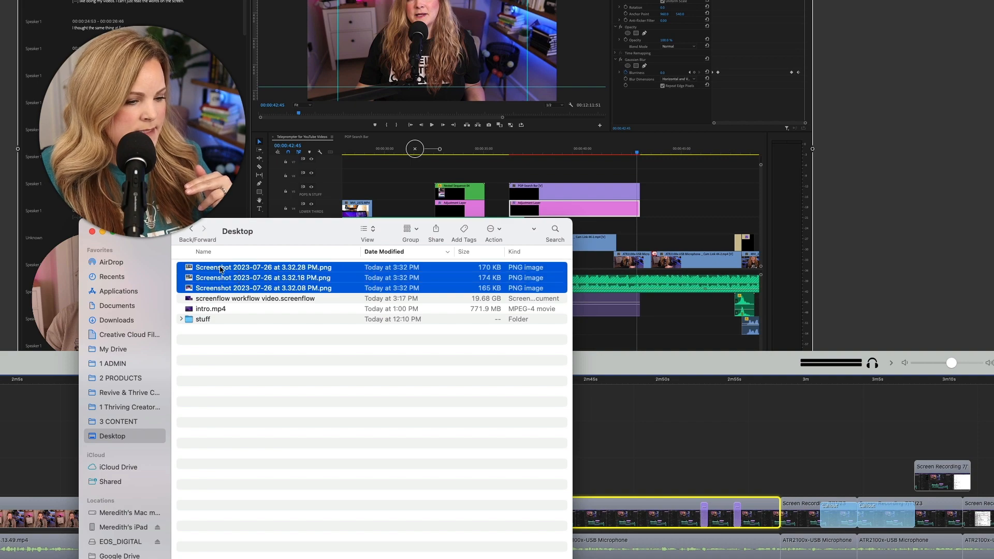
drag(220, 270, 595, 470)
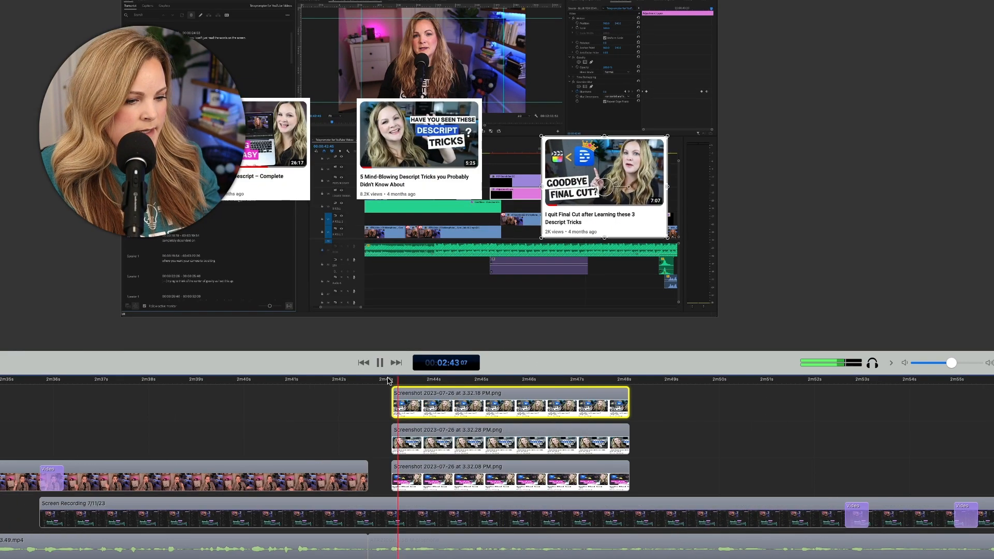
key(space)
Step: Enlarge the three video thumbnail screenshots on the canvas and arrange them in an overlapping group
drag(542, 136, 482, 87)
drag(482, 200, 542, 249)
drag(420, 150, 405, 170)
drag(575, 160, 596, 108)
drag(407, 176, 393, 207)
drag(595, 109, 555, 131)
drag(393, 208, 392, 179)
drag(556, 131, 560, 123)
drag(615, 380, 381, 381)
Step: Stagger the starts of the stacked screenshot clips on the timeline so the thumbnails appear one after another
key(space)
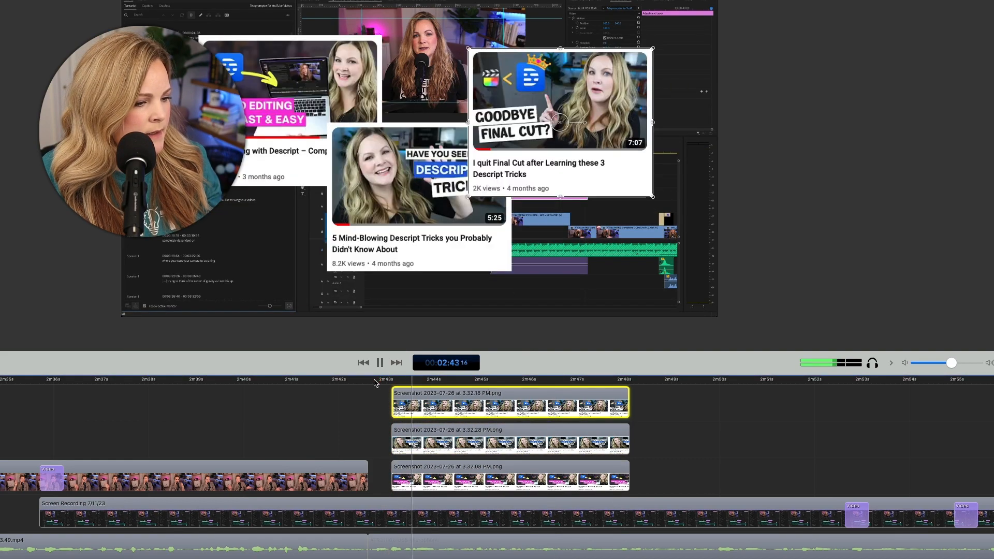
click(392, 434)
drag(393, 434, 409, 436)
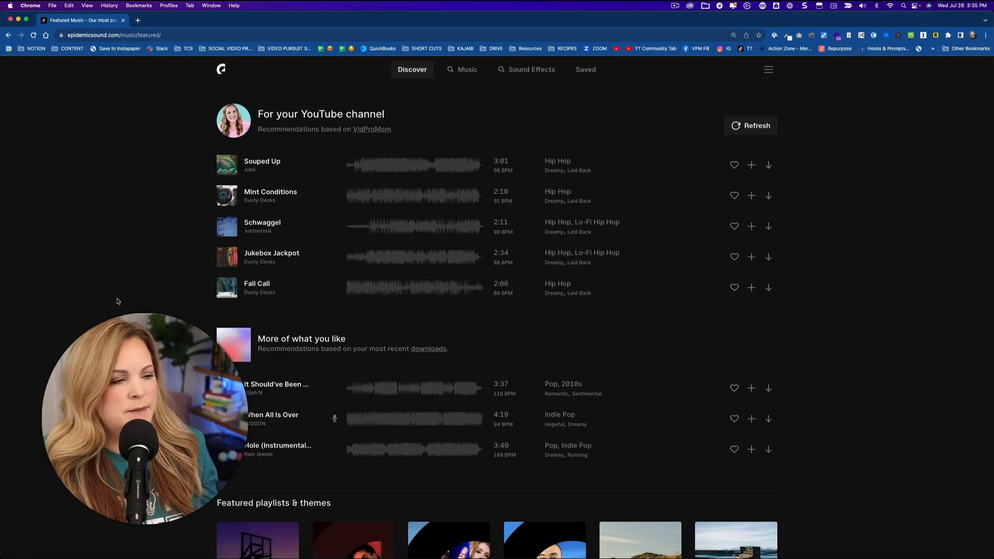
Step: Search the Epidemic Sound sound effects for "pop" and listen to Balloon Pop
key(super+plus)
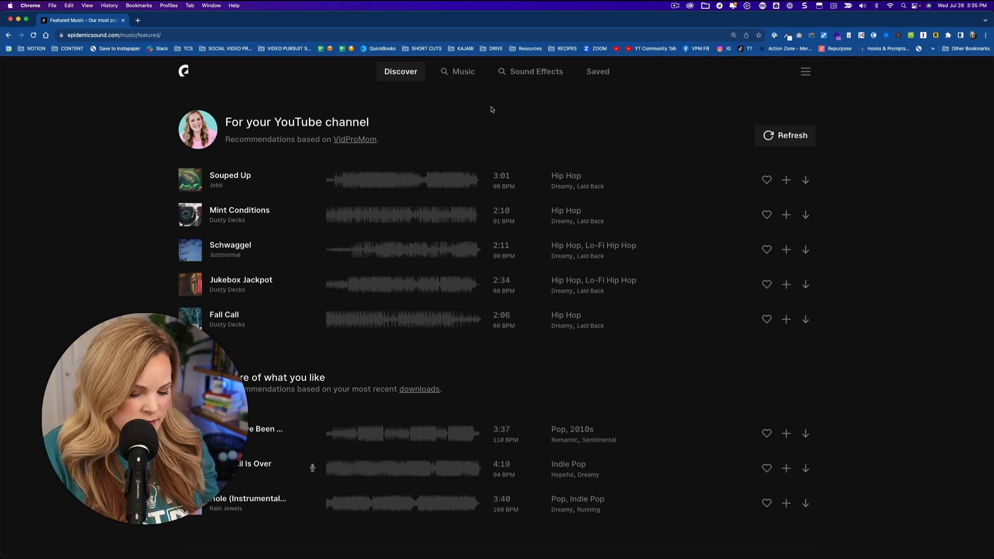
click(530, 72)
click(190, 305)
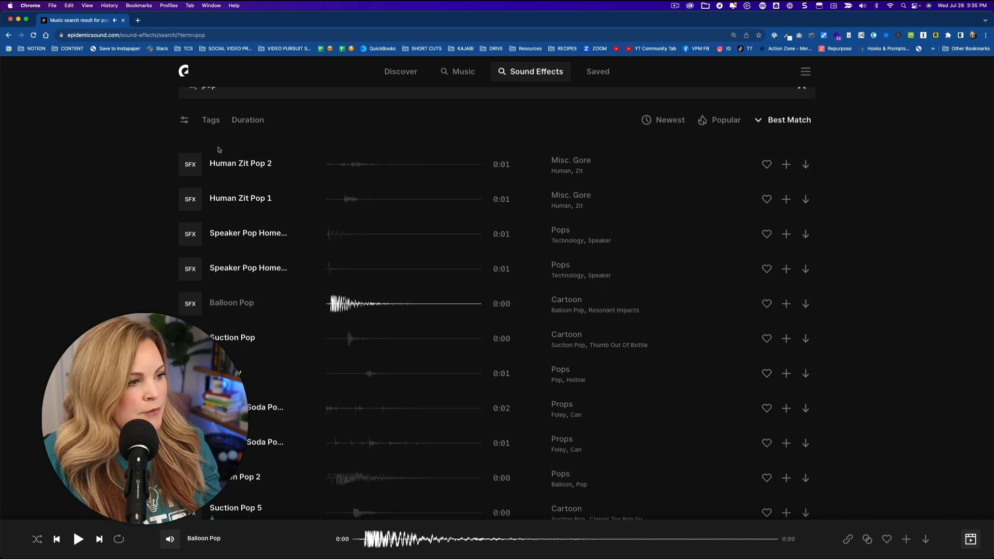
Step: Narrow the sound effects search to "mouth pop" and listen to Mouth Pop Finger
scroll(217, 150, up, 1)
click(202, 104)
text(mouth)
key(Return)
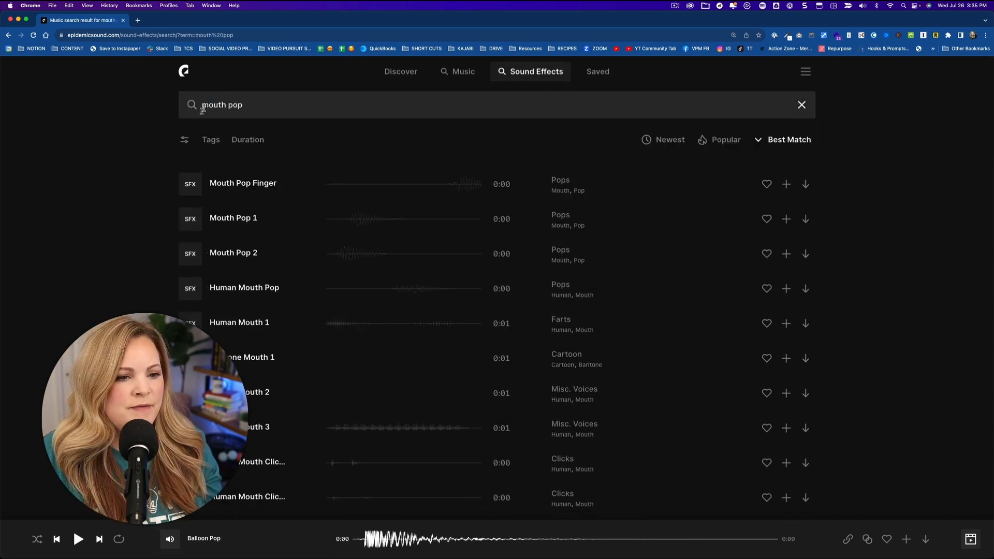
click(191, 185)
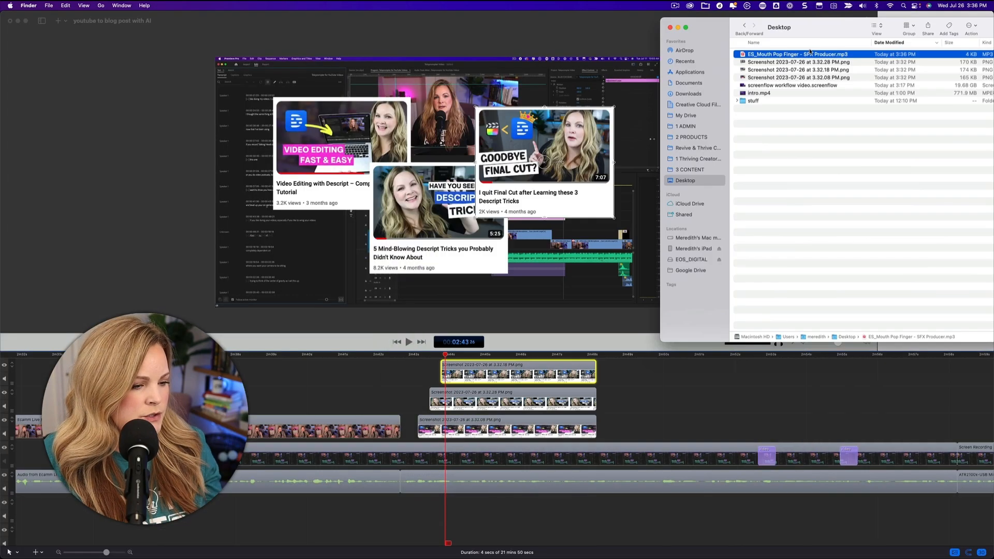
Step: Place the mouth pop sound effect beneath the start of each screenshot clip in the ScreenFlow timeline and play back the section
drag(798, 43, 428, 502)
drag(447, 496, 449, 497)
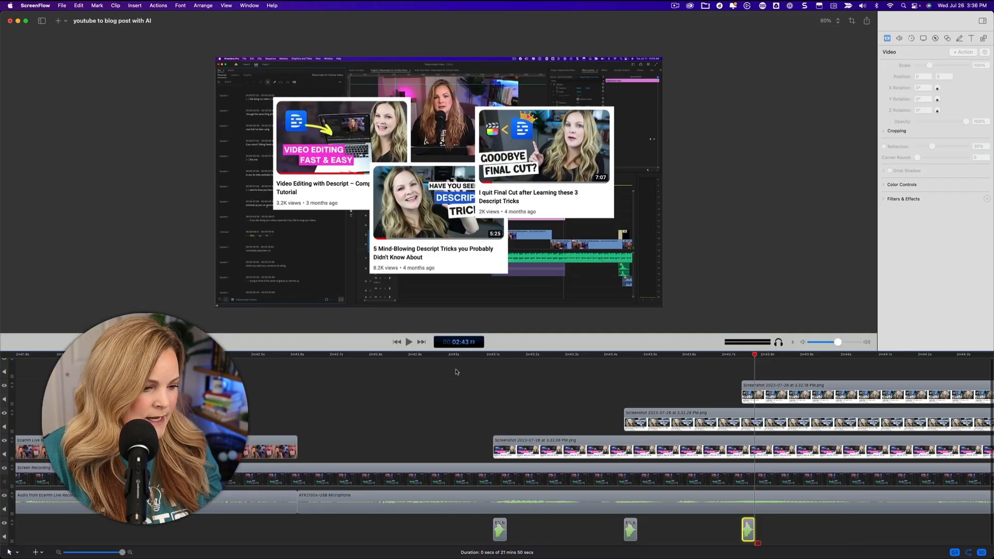
scroll(456, 371, down, 5)
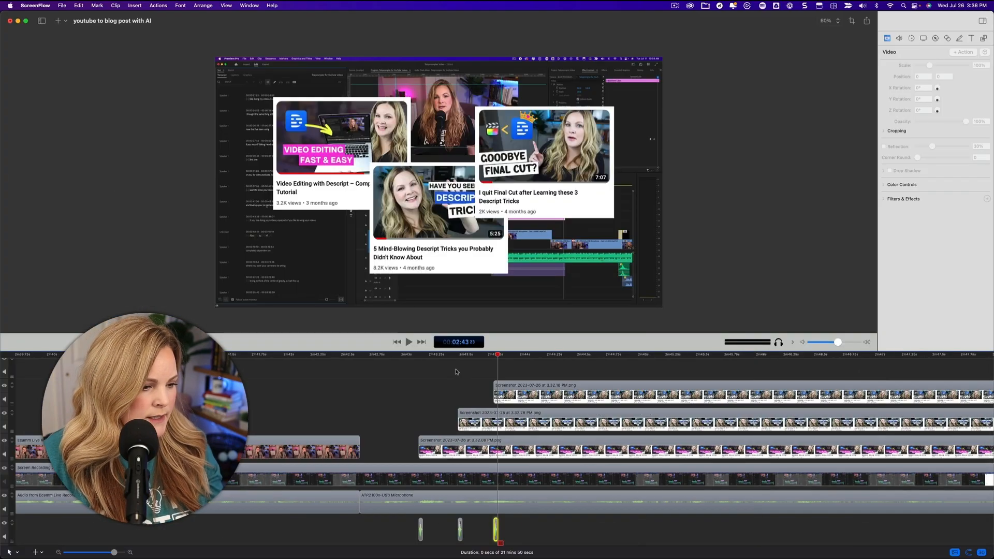
click(405, 356)
key(space)
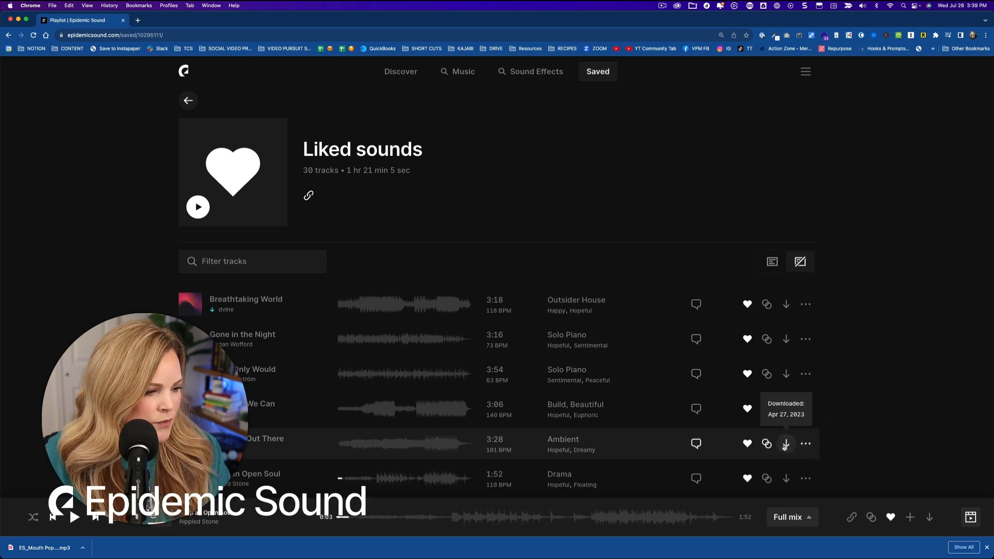
Step: Download the full mix of "I See You Out There" as MP3 from Epidemic Sound's Liked sounds
scroll(784, 446, down, 1)
click(787, 409)
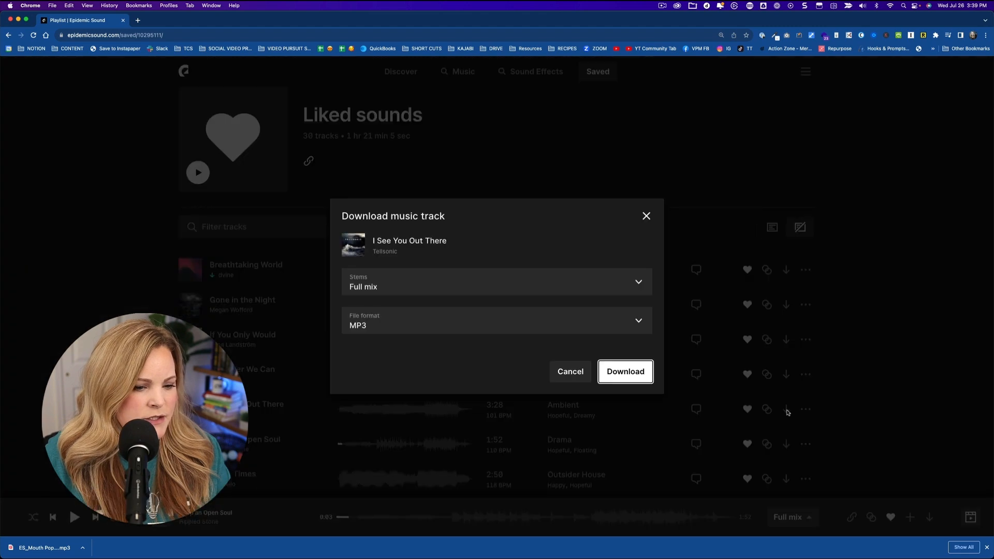
click(632, 378)
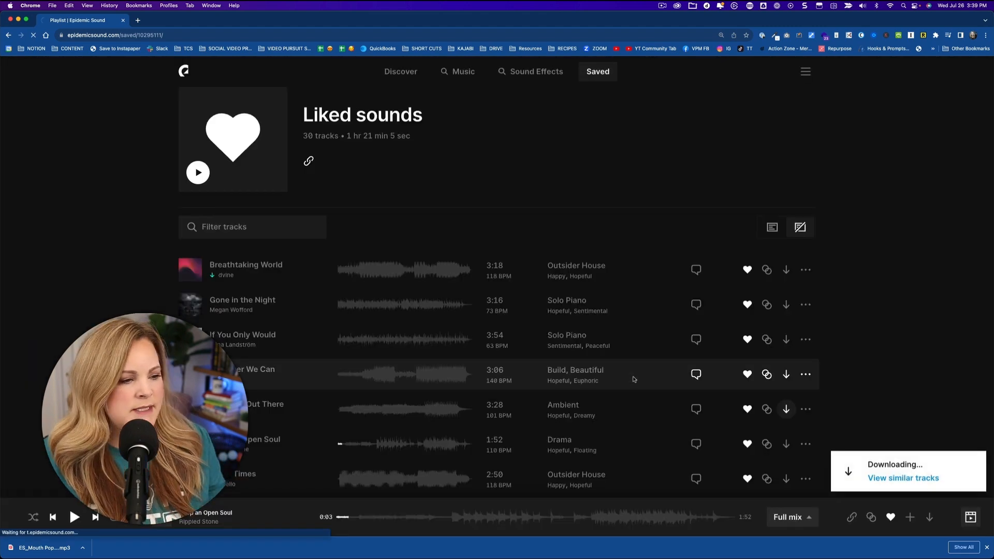
key(super+Tab)
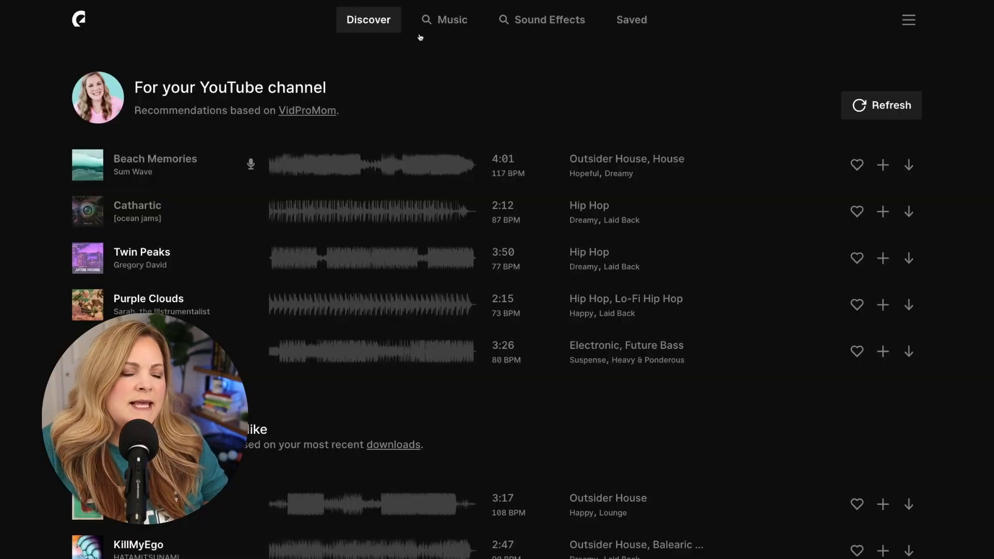
Step: Look through the Discover page's recommendations and featured themes, and open Creator's Picks to browse its playlists
scroll(353, 218, down, 6)
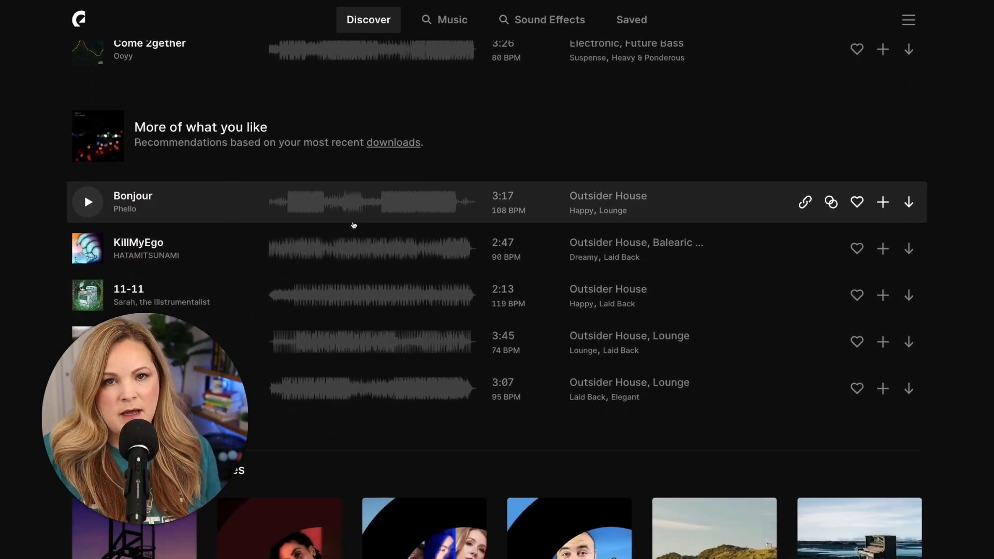
scroll(354, 224, down, 8)
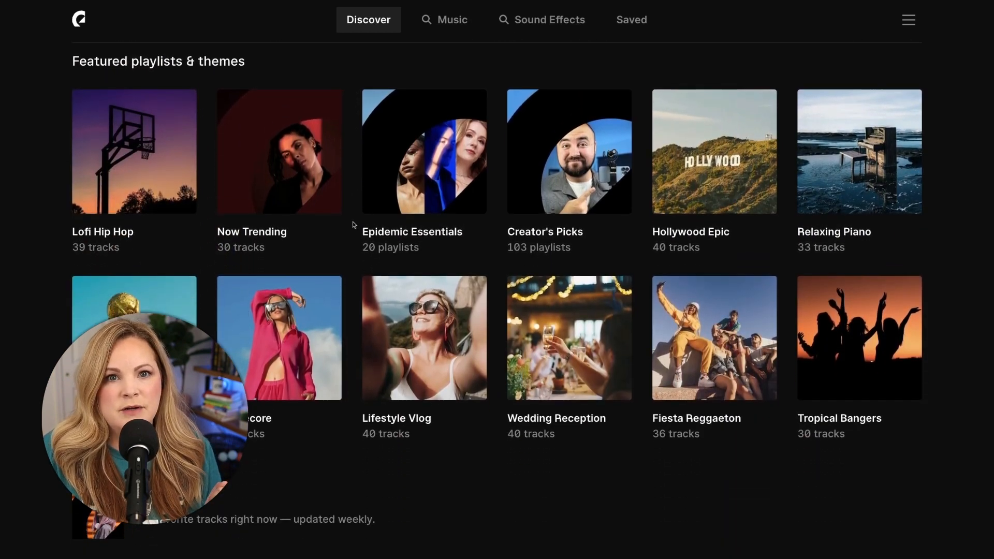
scroll(353, 224, down, 3)
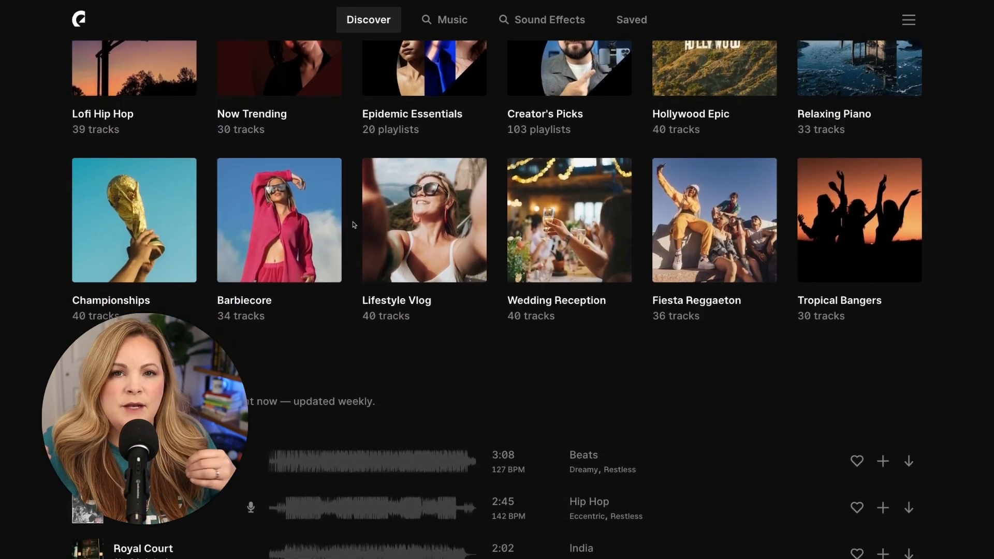
scroll(352, 222, up, 4)
click(594, 214)
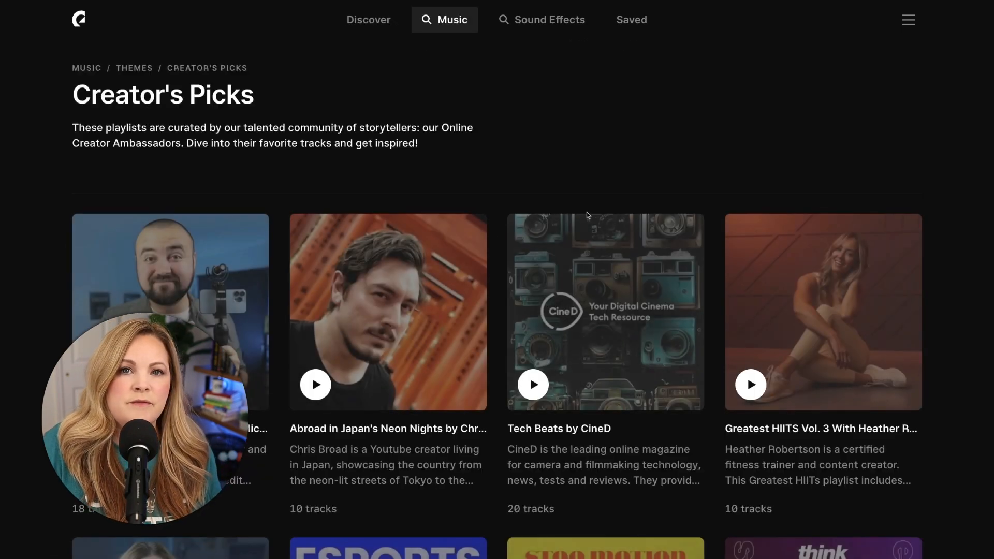
scroll(36, 326, down, 5)
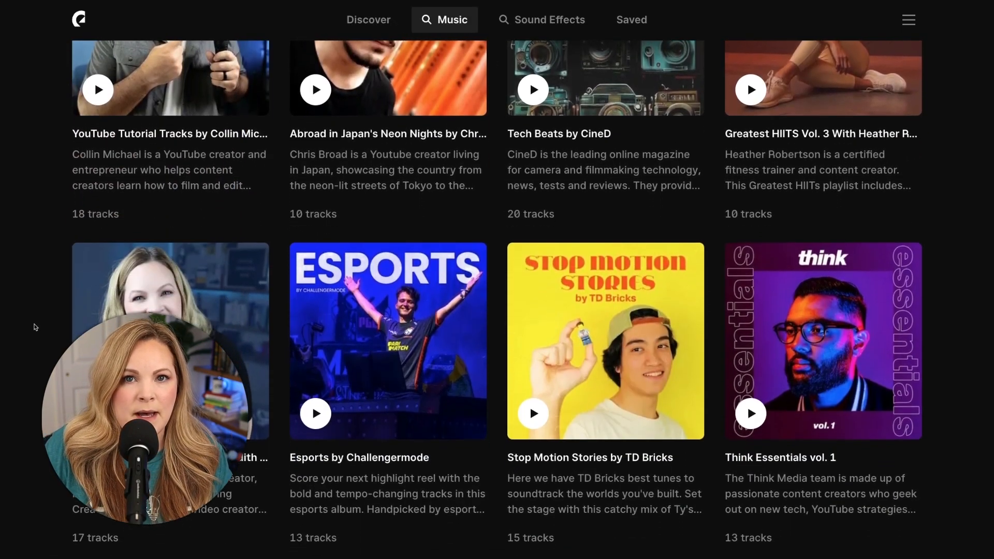
scroll(36, 327, down, 2)
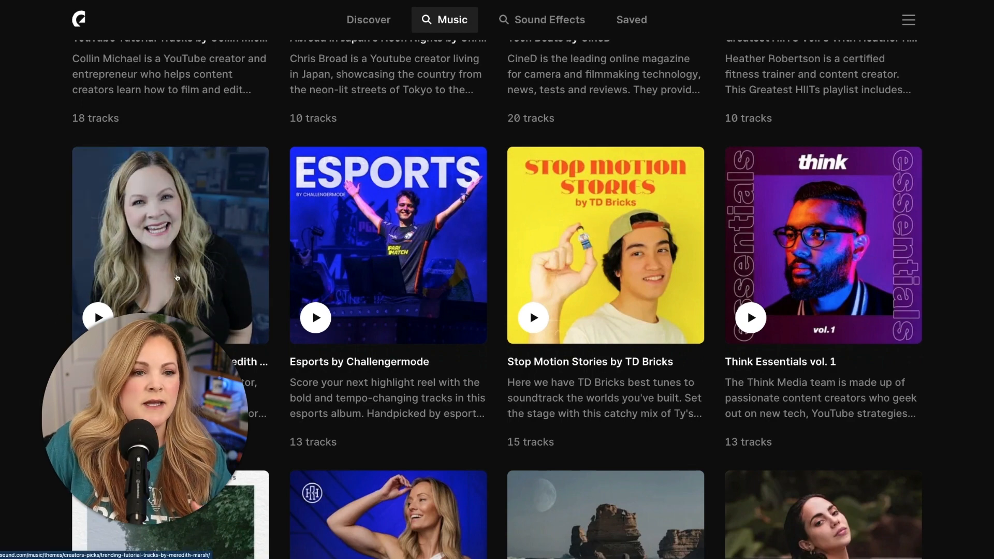
Step: Open the Trending Tutorial Tracks playlist and look through its tracks and related playlists
click(177, 278)
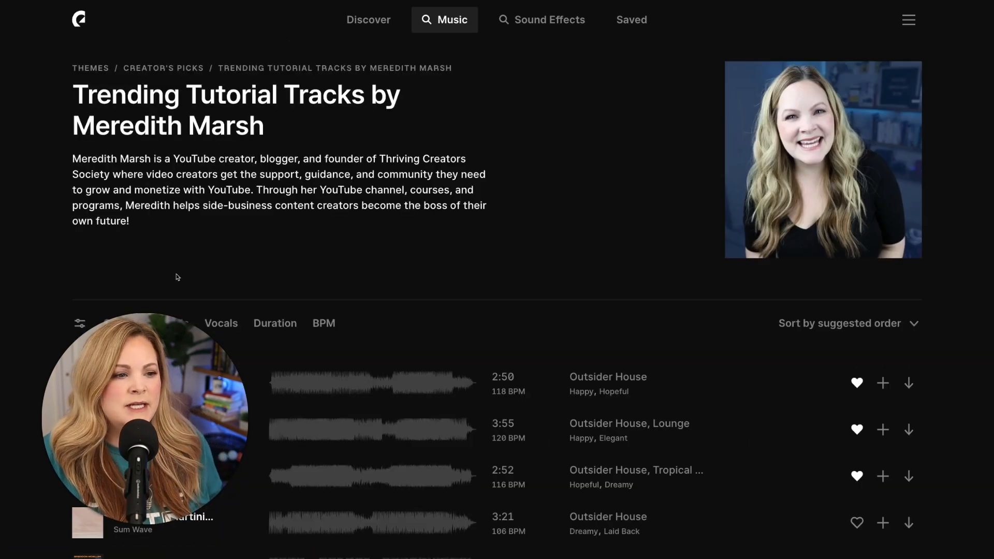
scroll(177, 277, down, 5)
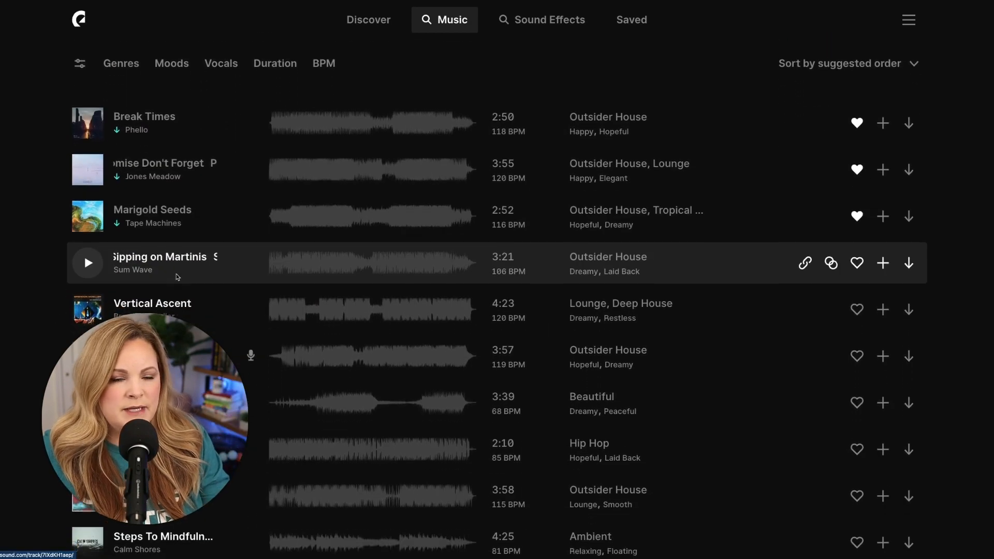
scroll(177, 277, down, 3)
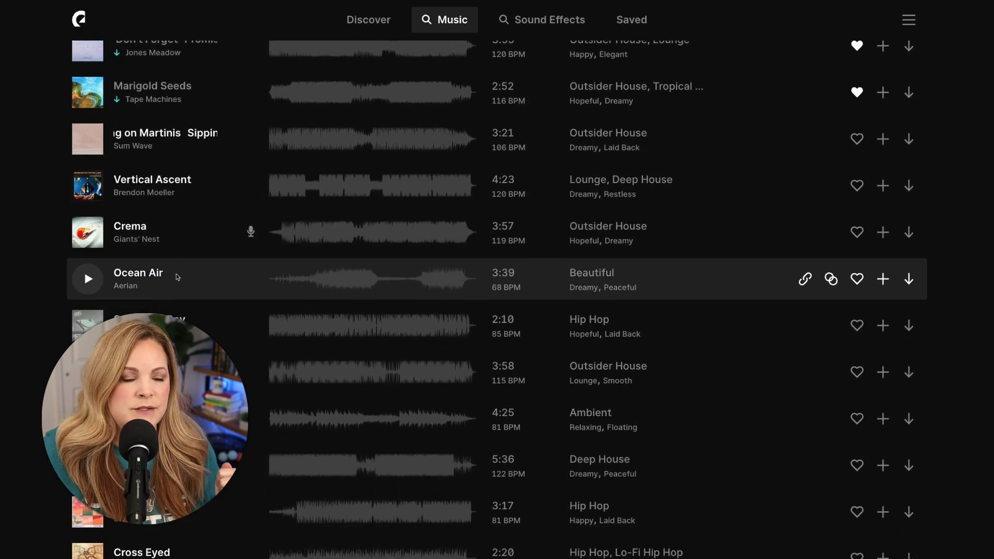
scroll(176, 277, down, 5)
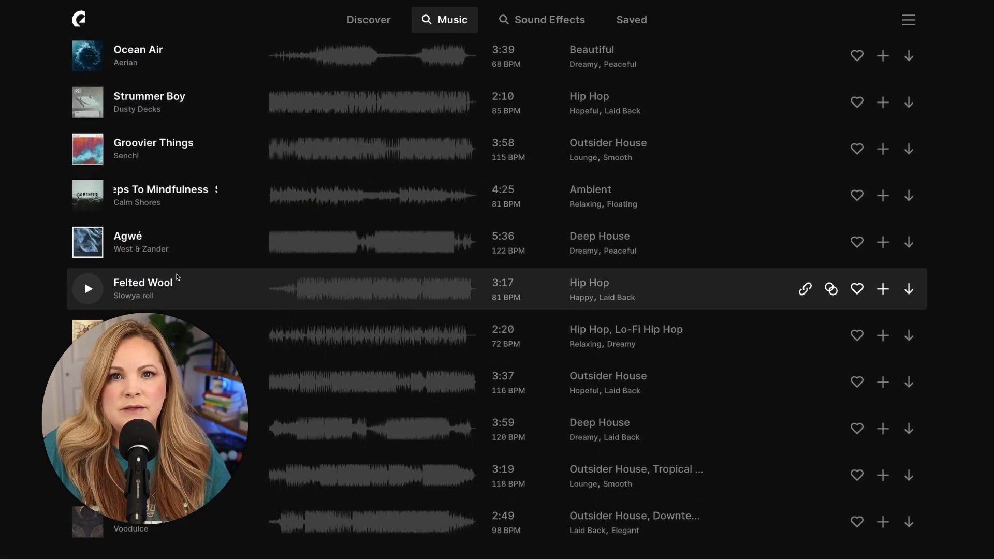
scroll(176, 277, down, 8)
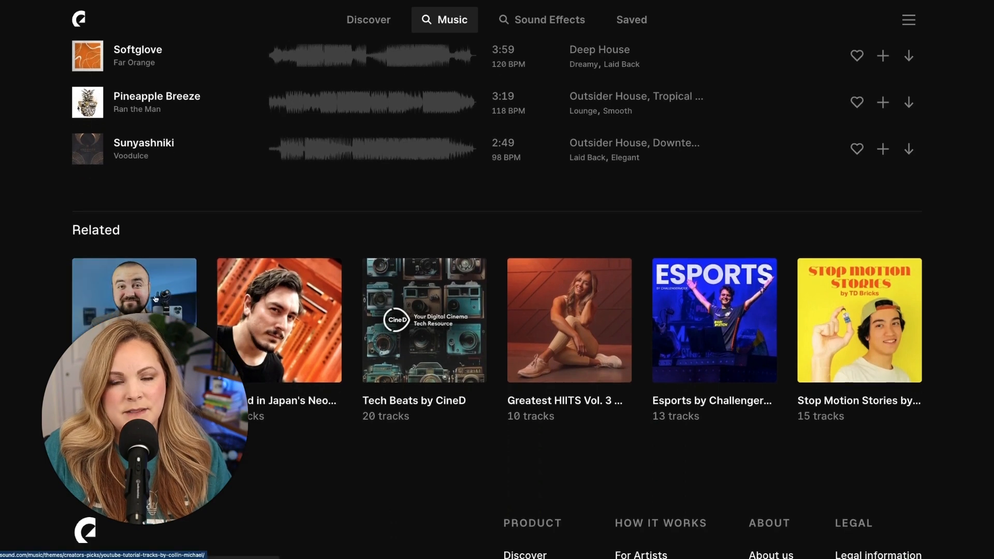
Step: Open the related YouTube Tutorial Tracks playlist and look through its tracks
click(155, 299)
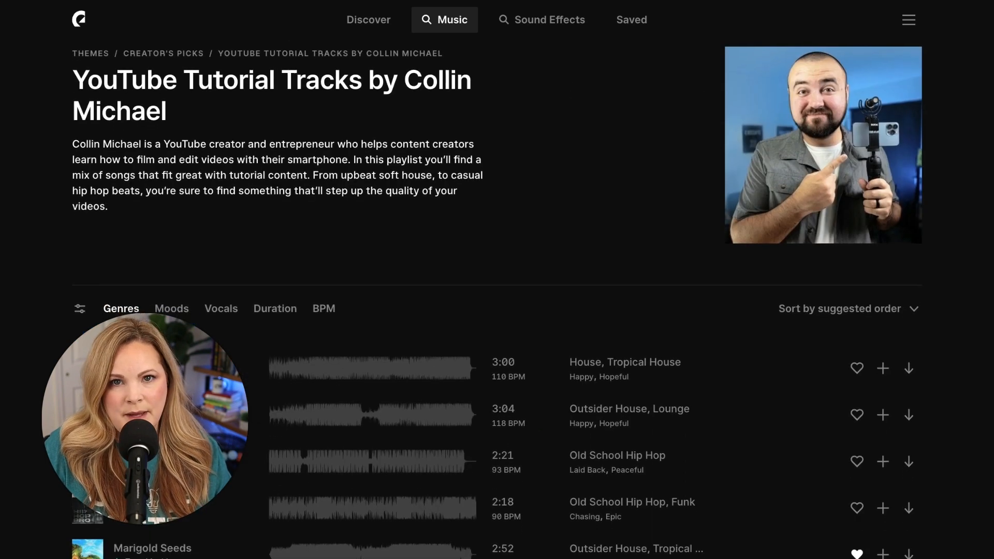
scroll(84, 306, down, 7)
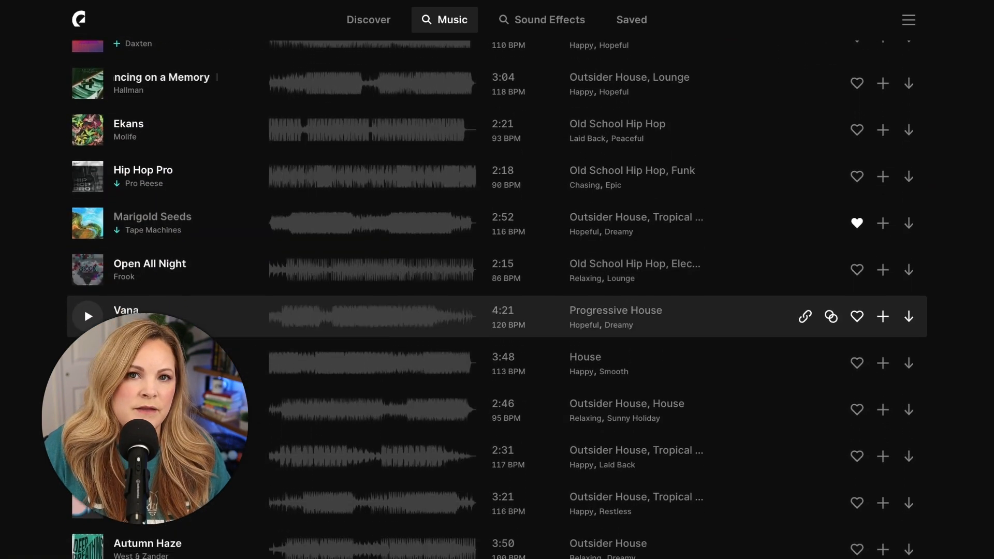
scroll(84, 307, down, 2)
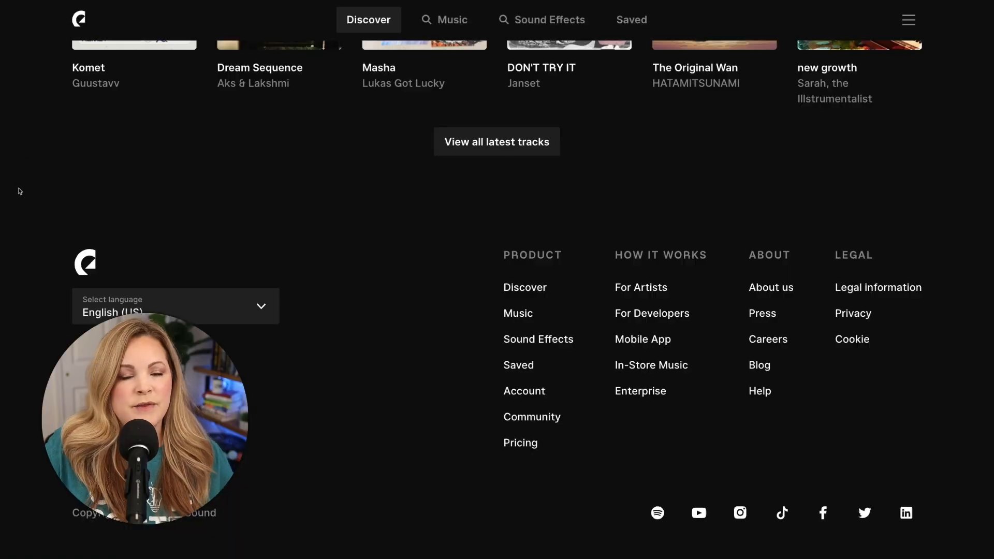
Step: Look through the new releases and Staff Picks on the Discover page
scroll(19, 191, up, 10)
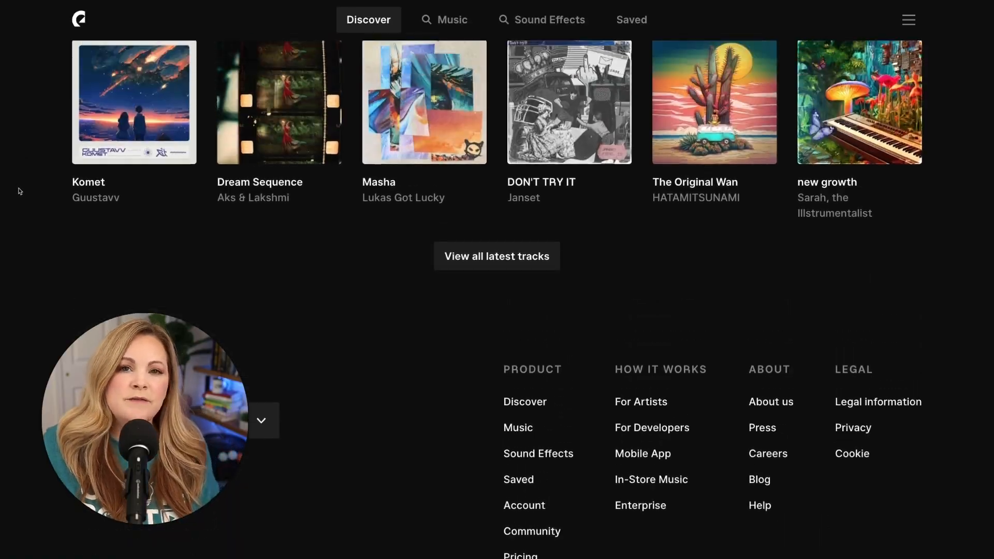
scroll(19, 191, up, 5)
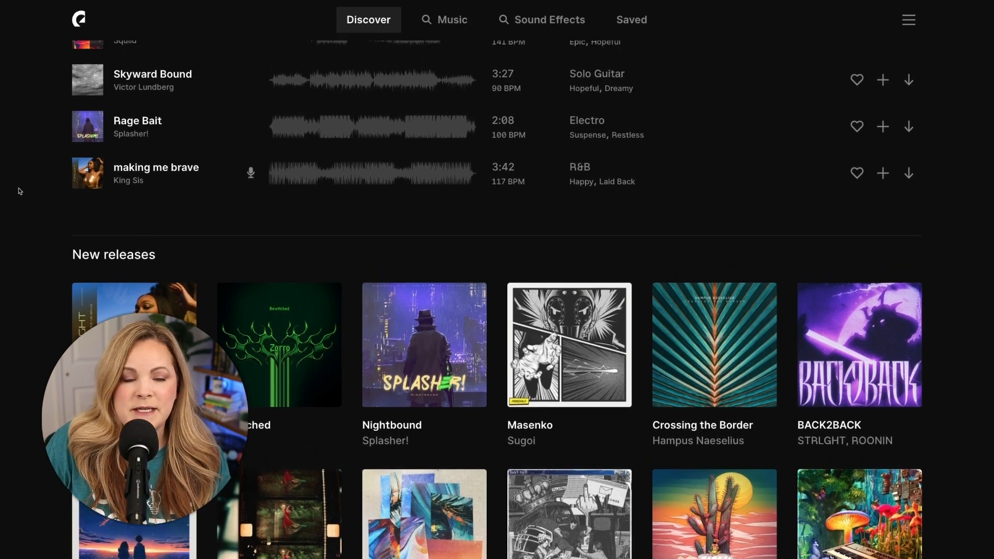
scroll(19, 191, up, 8)
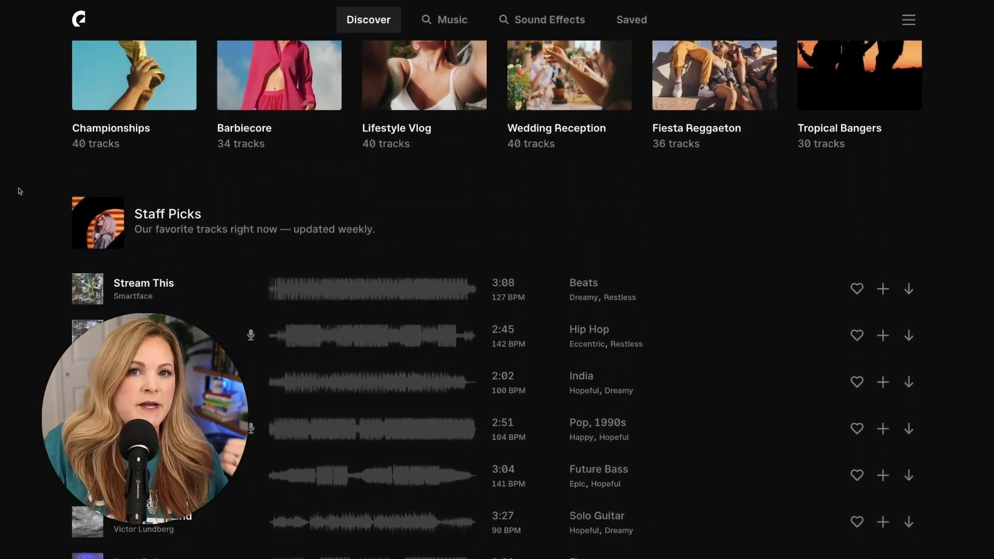
Step: Open the featured Barbiecore playlist from the Discover page and look through its tracks
scroll(19, 191, up, 3)
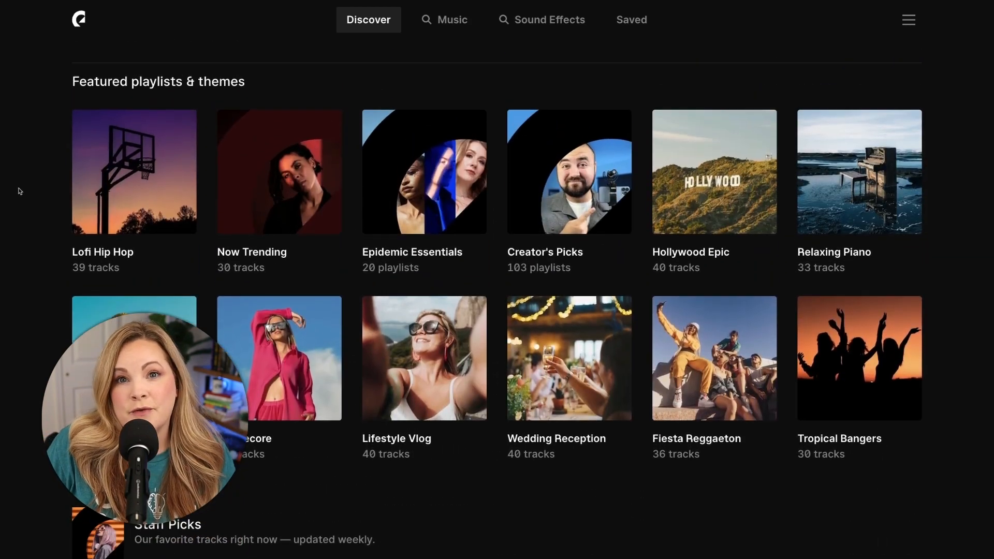
click(279, 318)
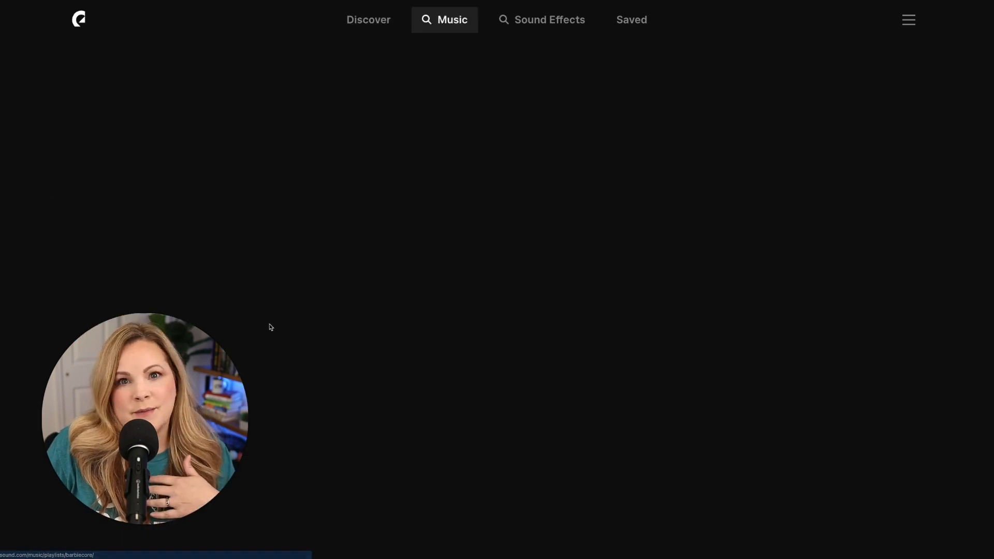
scroll(270, 327, down, 4)
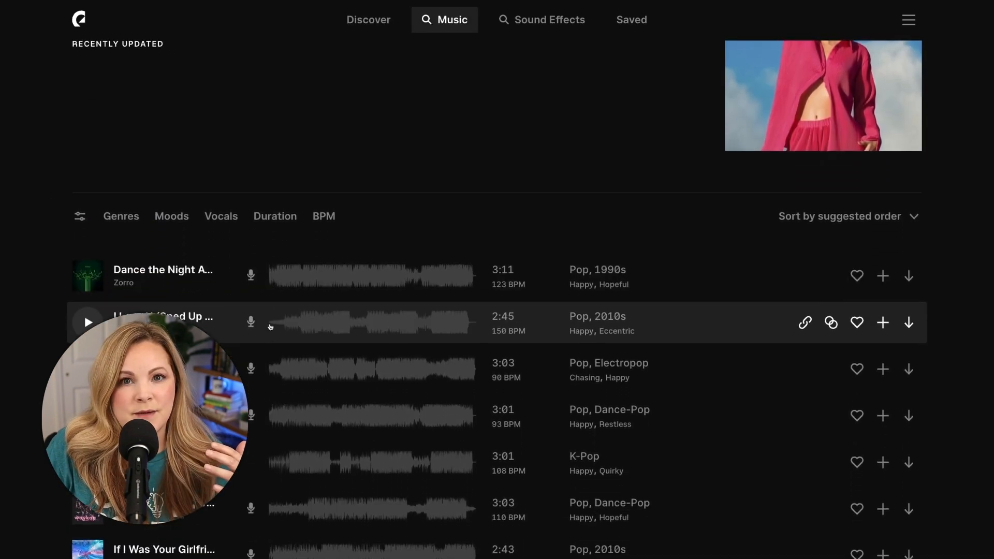
scroll(270, 327, down, 3)
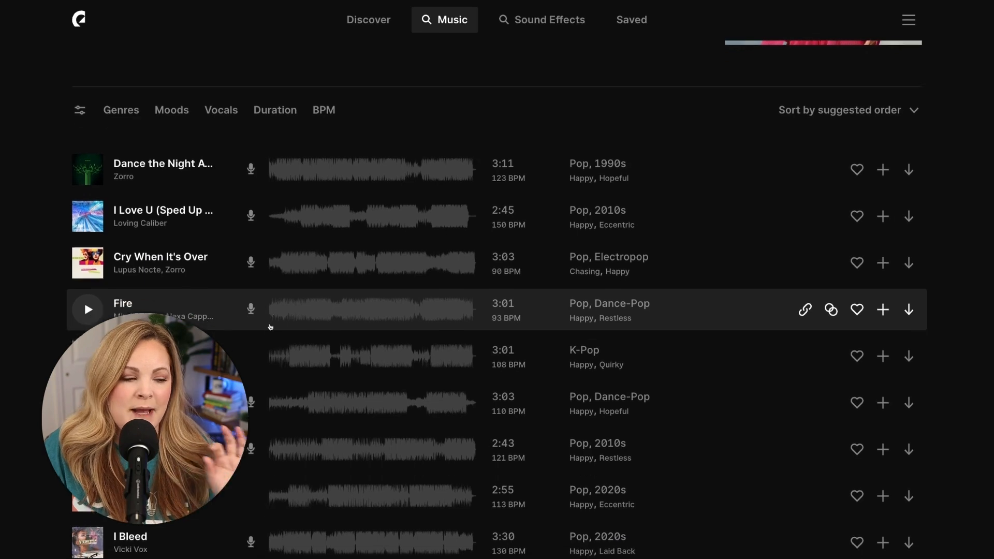
scroll(270, 327, down, 1)
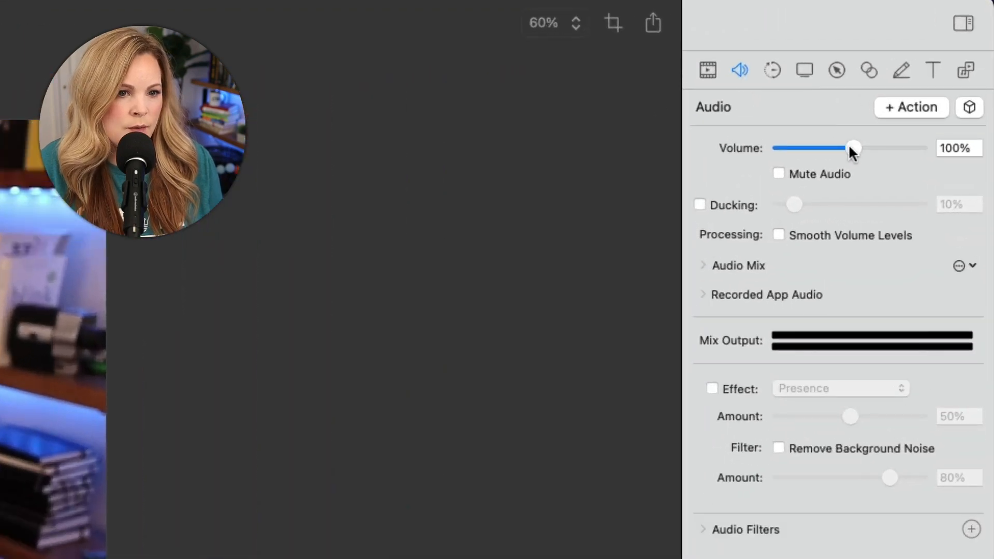
Step: In ScreenFlow, set the background music clip's volume to 3% and cut off everything after the playhead at about 31 seconds
drag(911, 94, 874, 93)
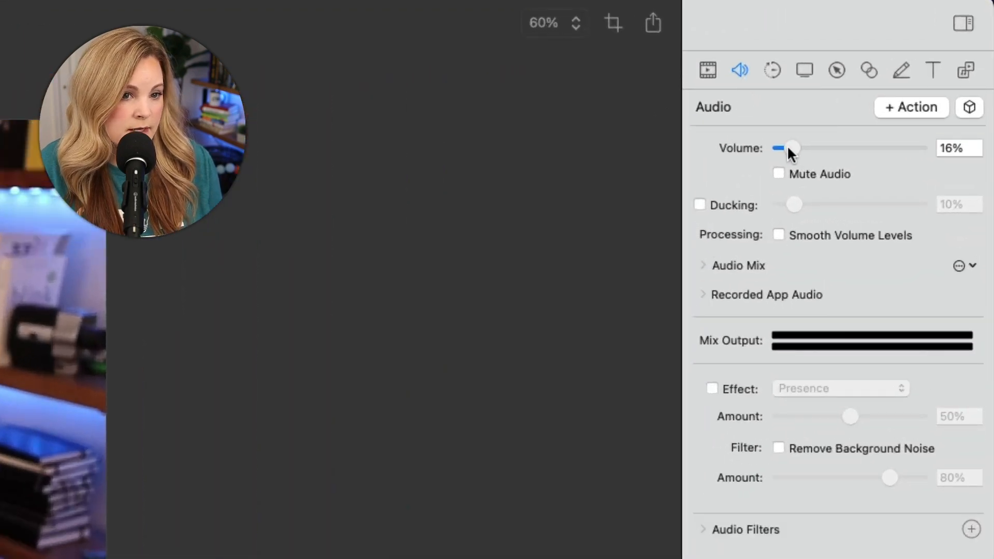
drag(787, 150, 784, 150)
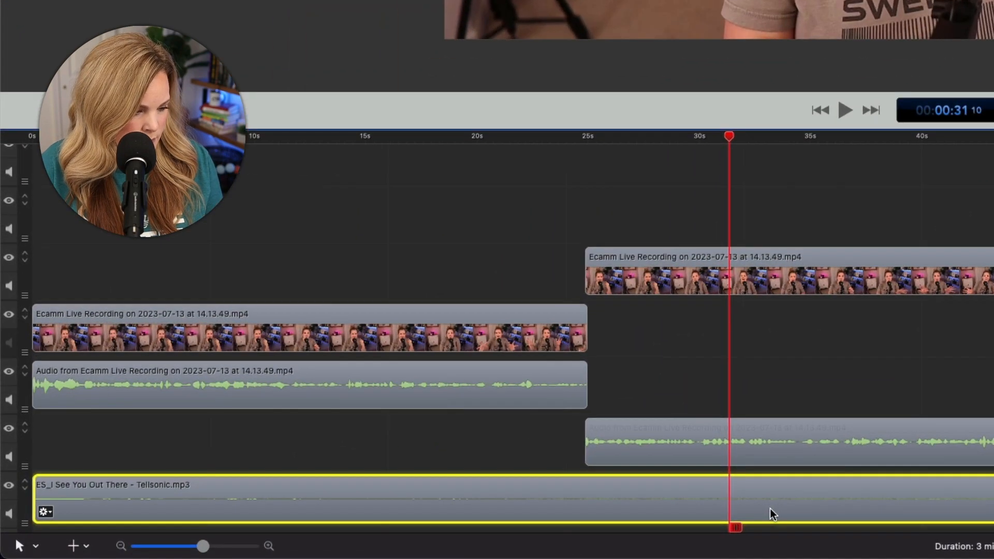
key(t)
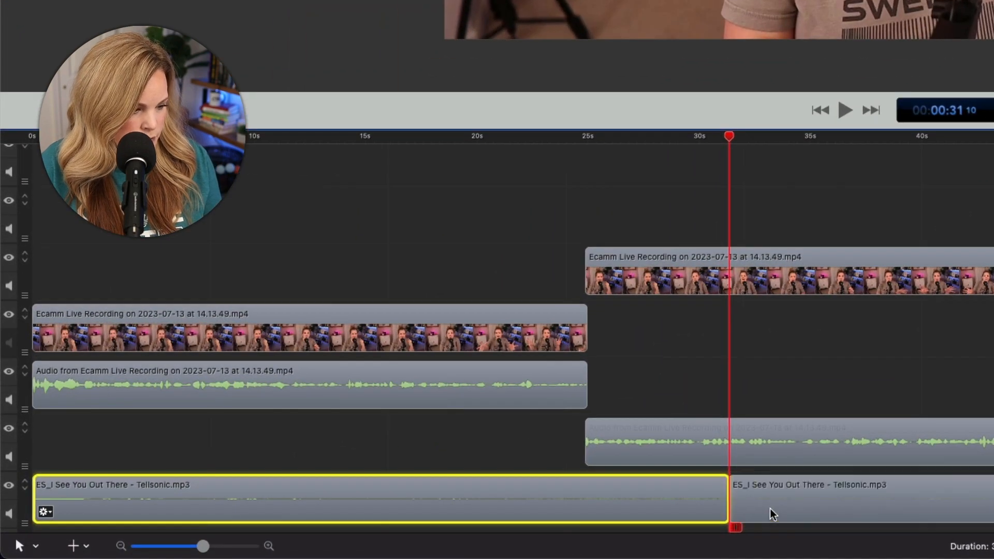
click(775, 507)
key(Delete)
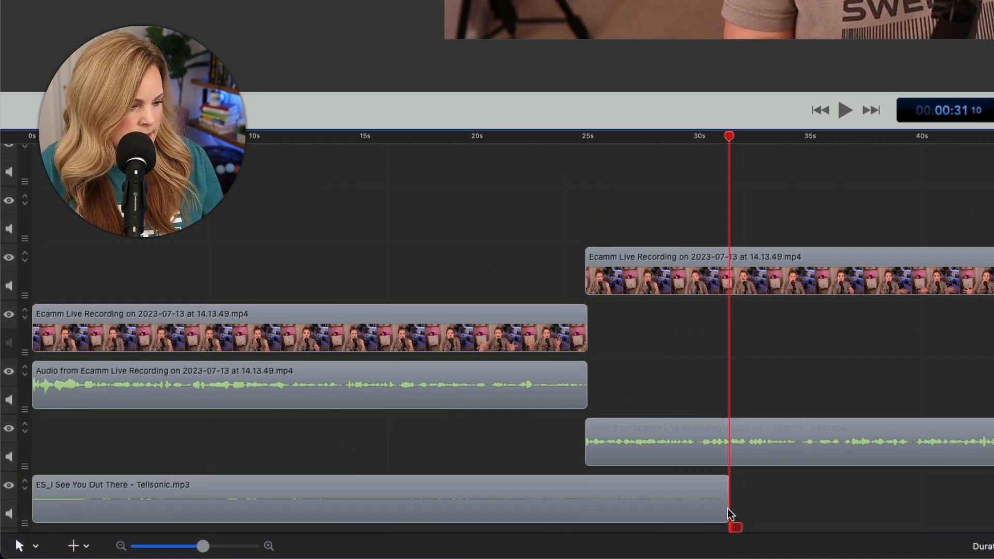
Step: Add an ending transition to the trimmed music clip and lengthen it to begin at about the 25-second mark
click(702, 510)
double_click(673, 516)
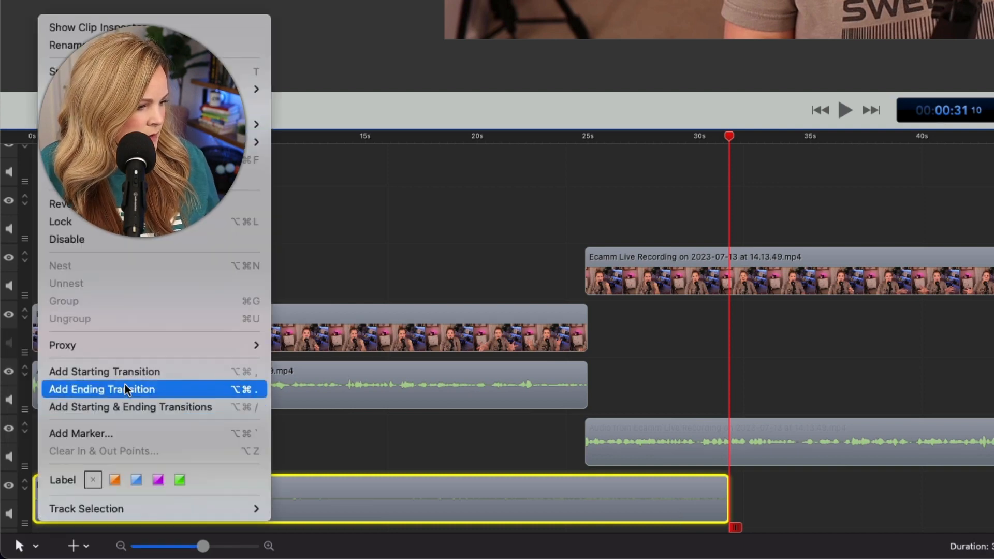
click(124, 389)
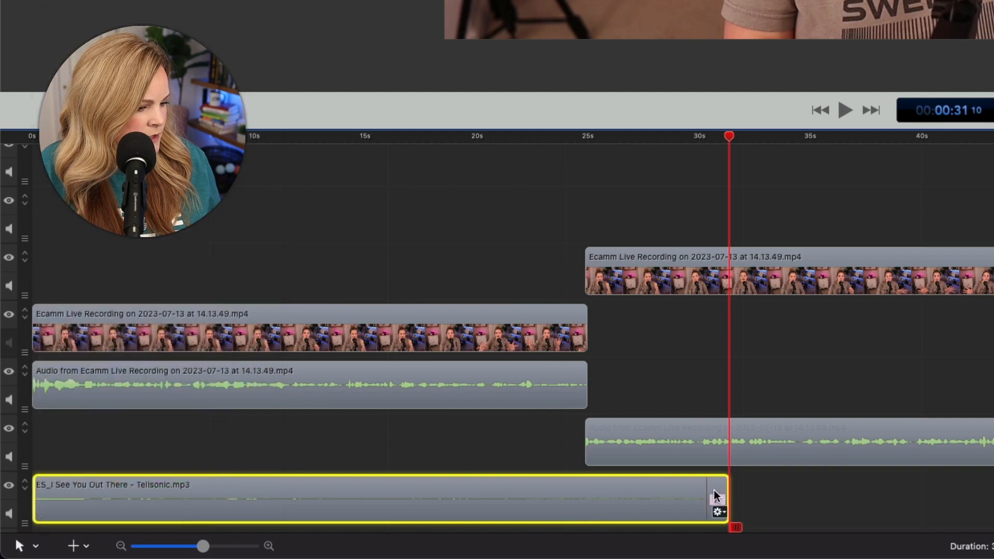
drag(708, 493, 589, 500)
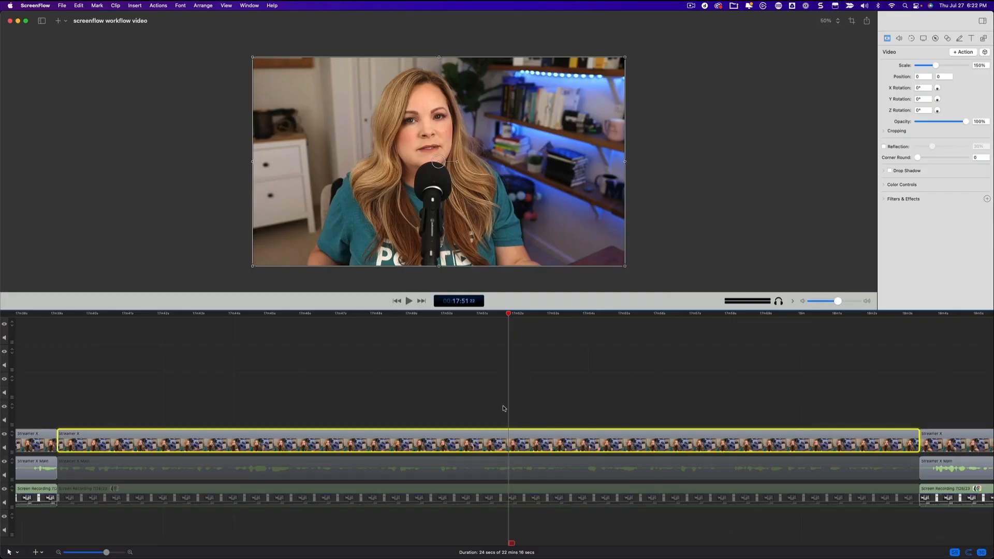
Step: Try rounding the uncropped camera clip's corners to between about 304 and 343, and reset Corner Round to 0
scroll(340, 422, left, 8)
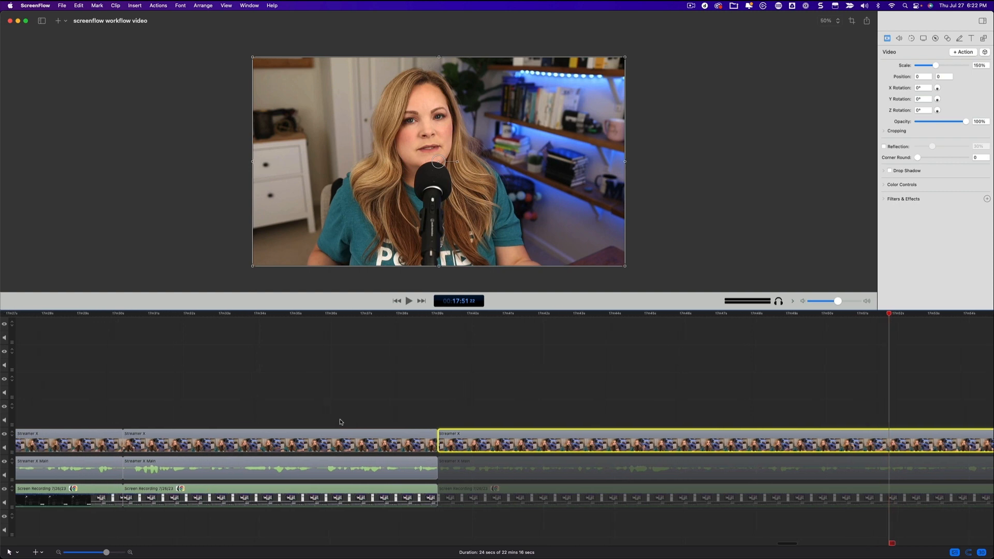
scroll(522, 402, right, 6)
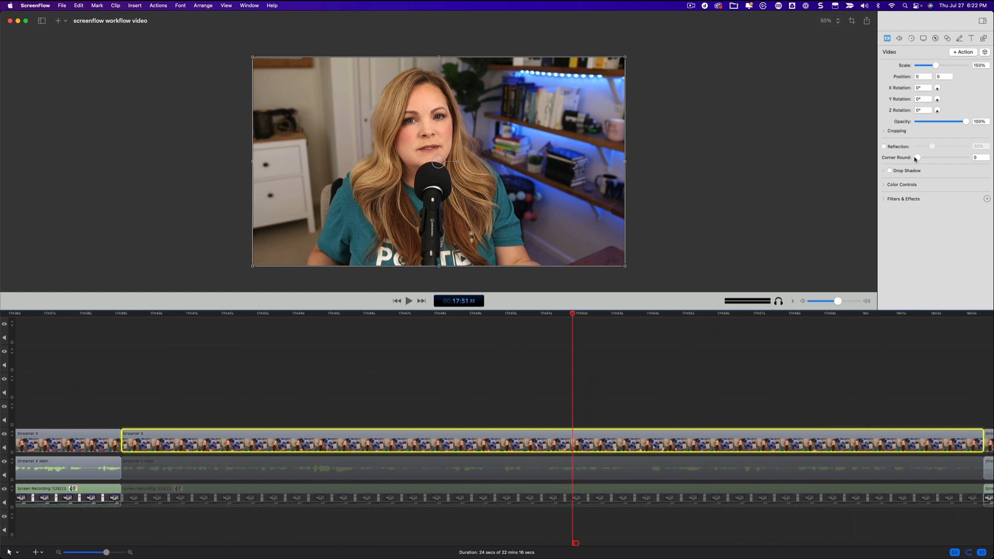
drag(917, 158, 958, 158)
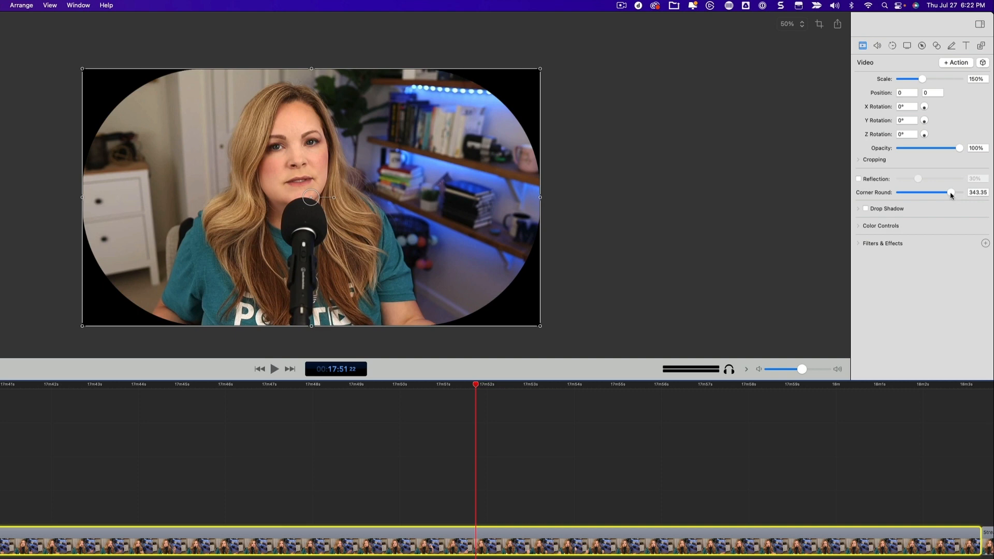
drag(951, 195, 942, 198)
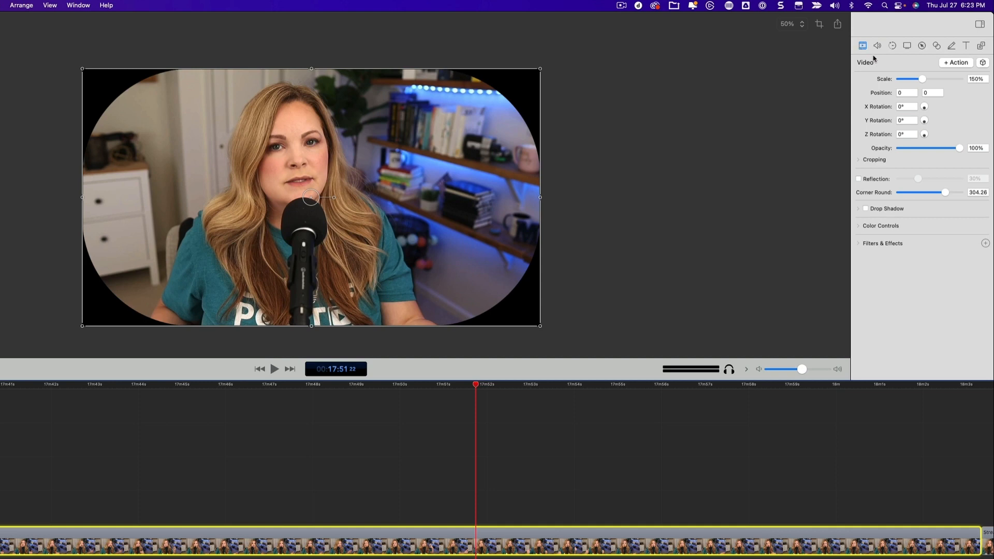
drag(944, 193, 896, 195)
Step: Crop the camera clip by 191 on its left side and about 293 on its right side
click(859, 160)
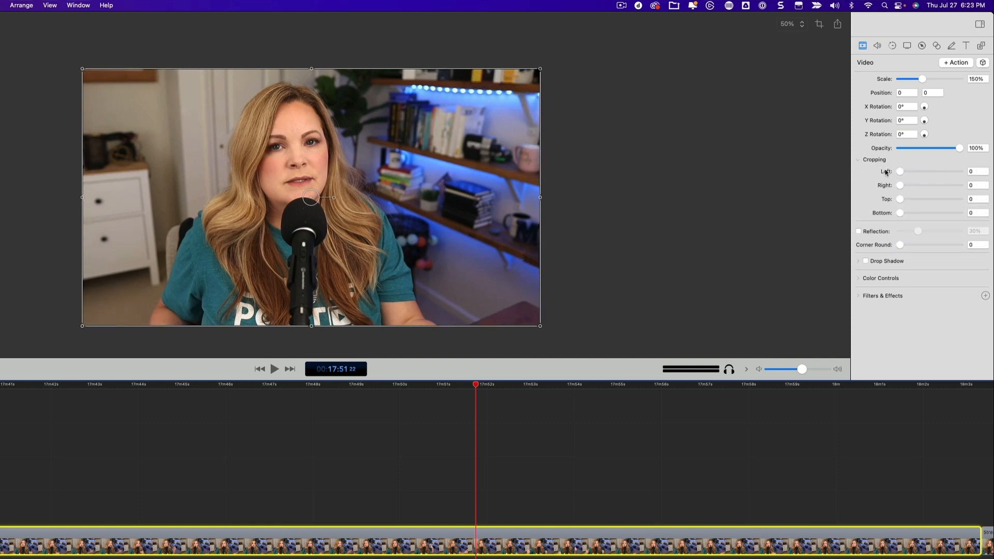
drag(902, 172, 941, 189)
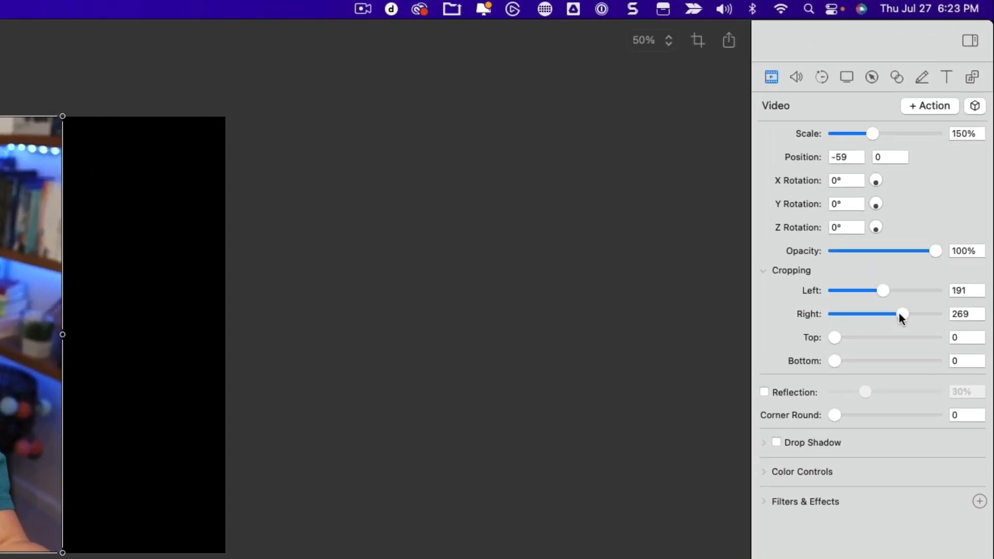
drag(902, 314, 910, 317)
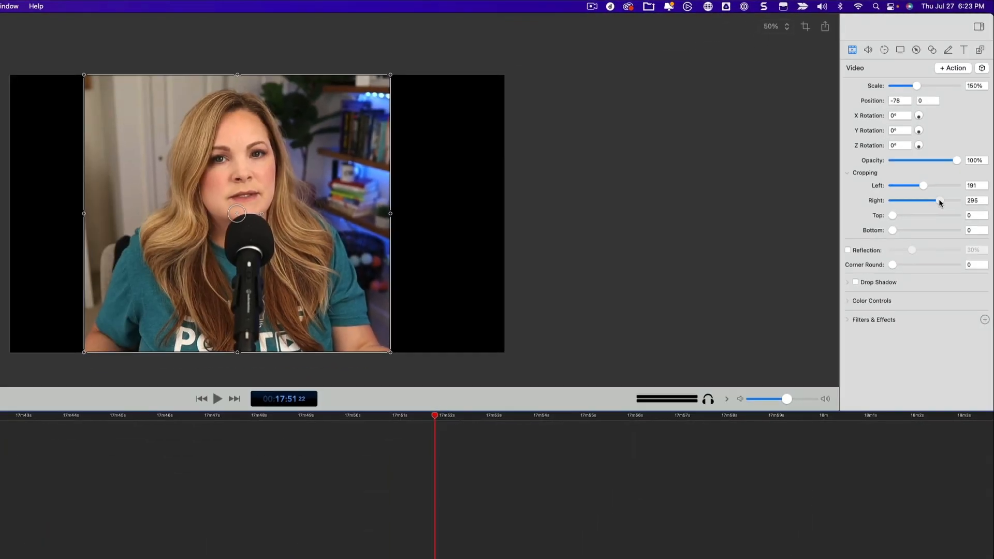
drag(941, 202, 940, 203)
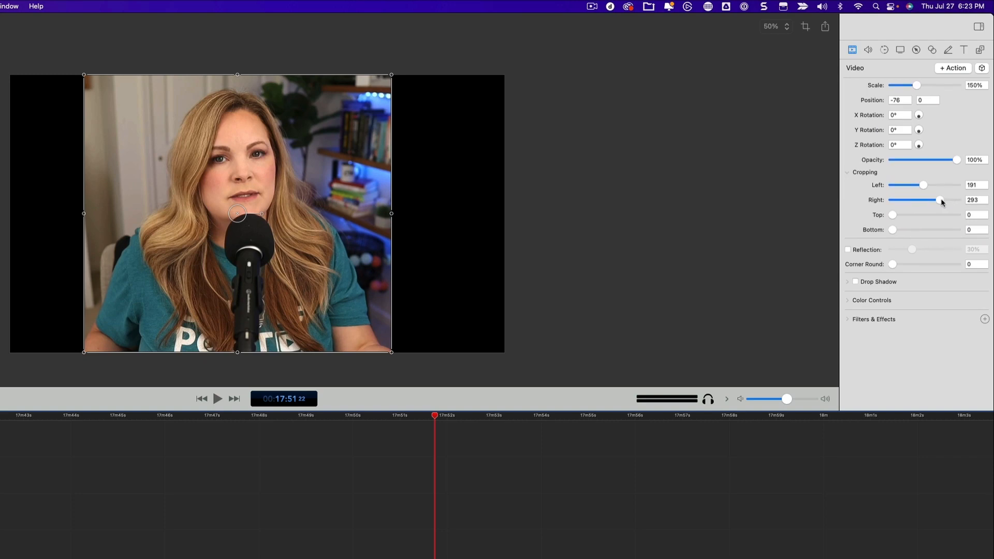
Step: Try cropping the camera clip's right side by 400 and by 600
drag(942, 202, 969, 203)
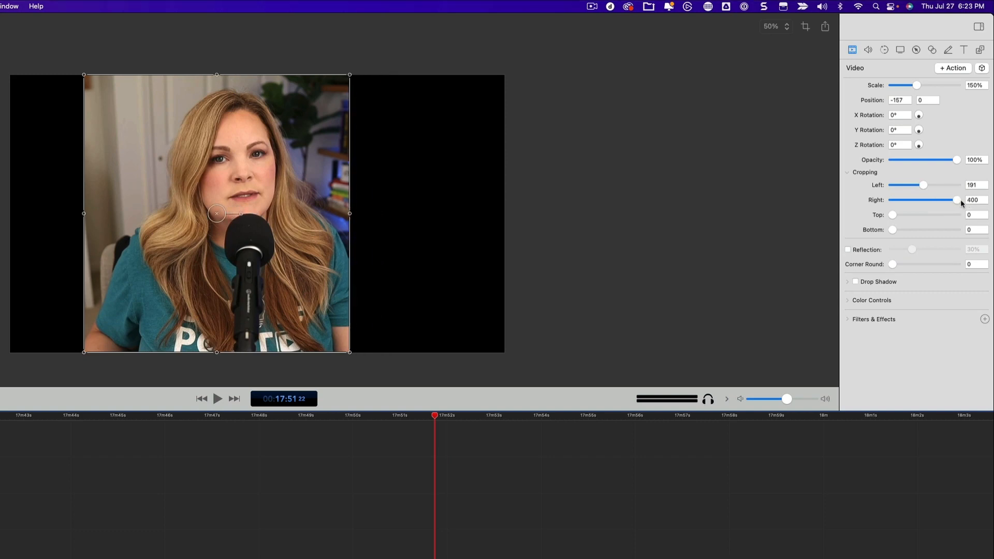
double_click(974, 200)
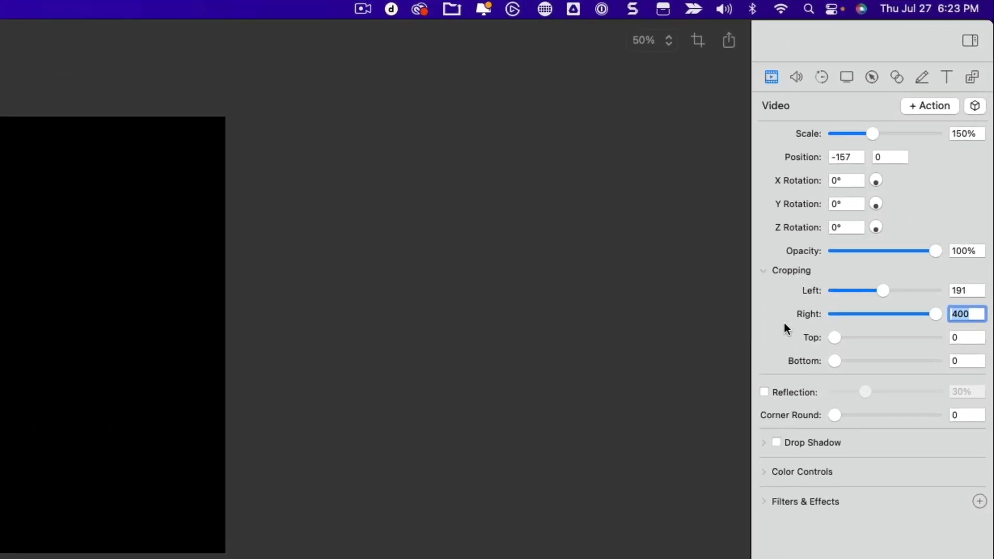
text(600)
key(Return)
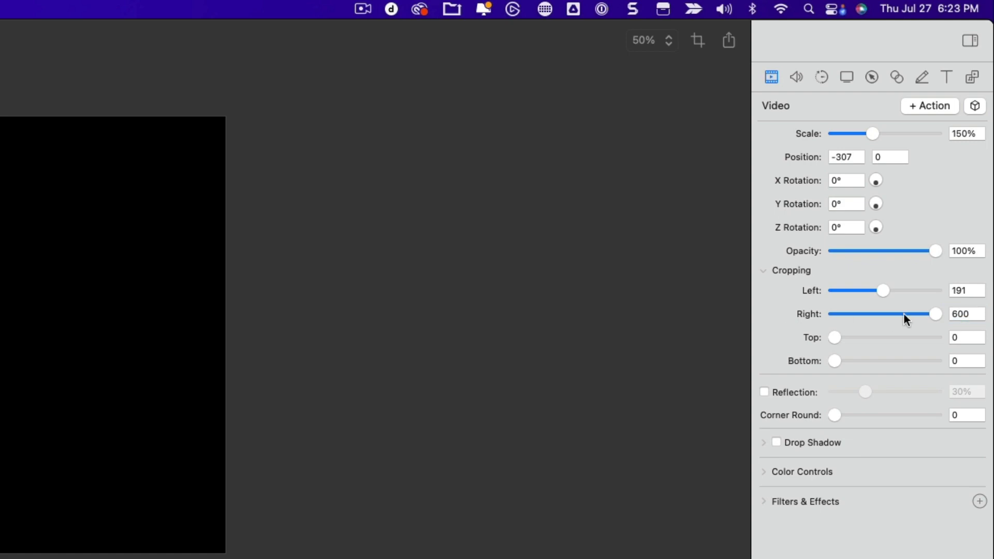
Step: Adjust the camera clip's cropping to 242 on the left and 341 on the right for a nearly square frame
drag(935, 314, 920, 320)
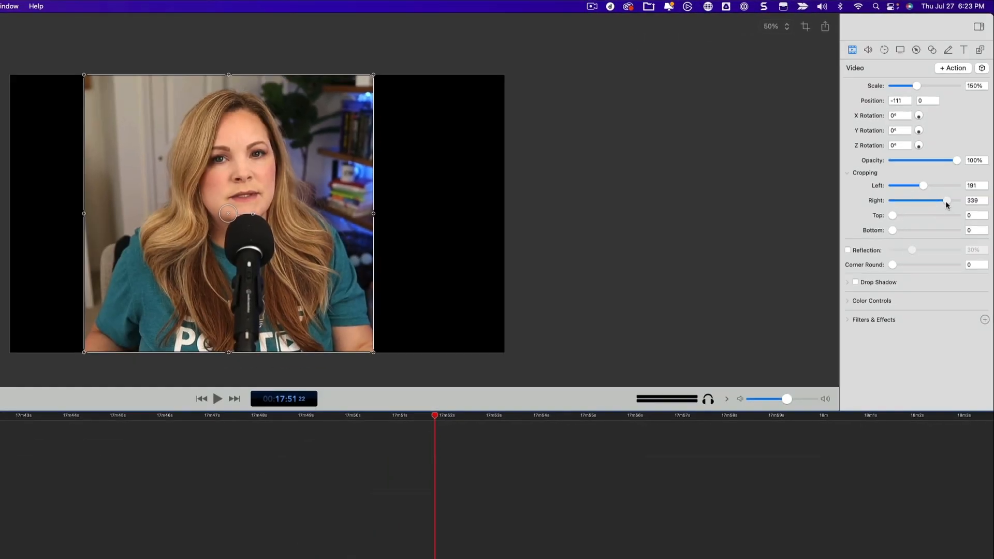
drag(945, 205, 943, 204)
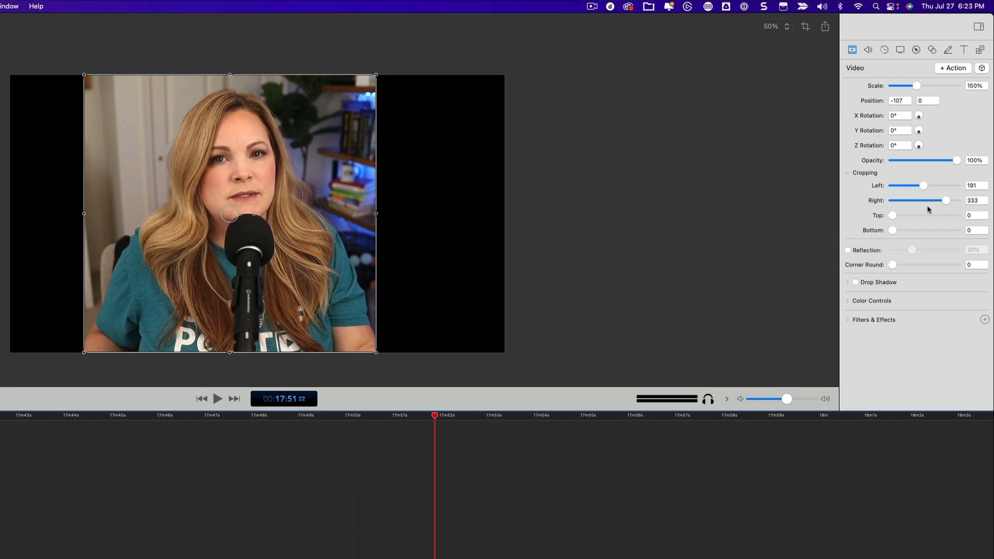
drag(926, 186, 946, 198)
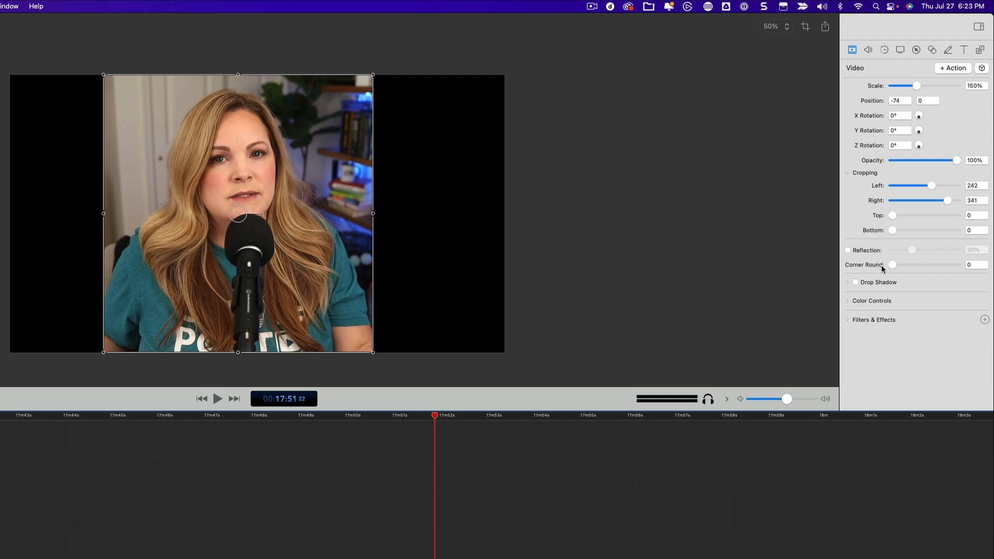
Step: Shape the cropped camera clip into a circle with a Corner Round of about 347
drag(892, 265, 952, 268)
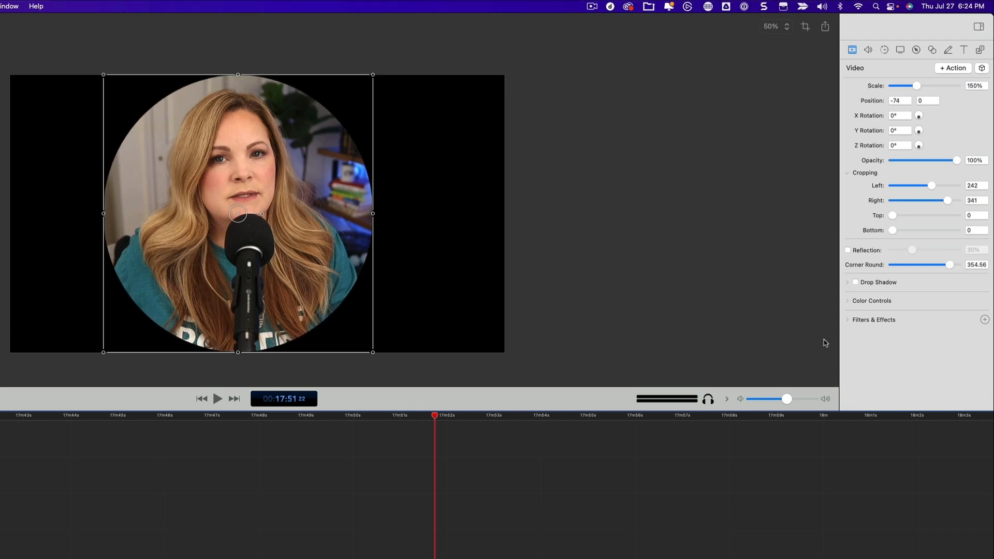
click(519, 531)
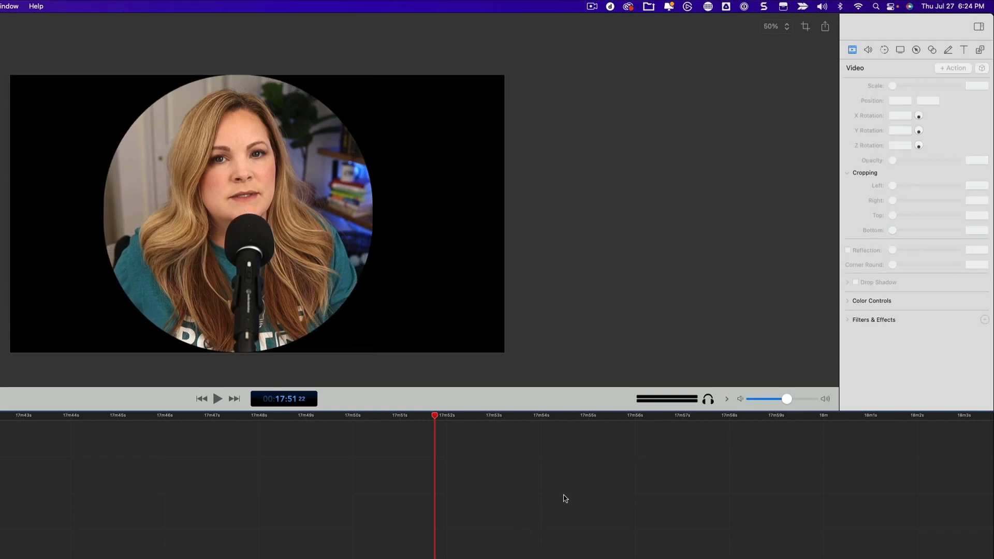
click(562, 558)
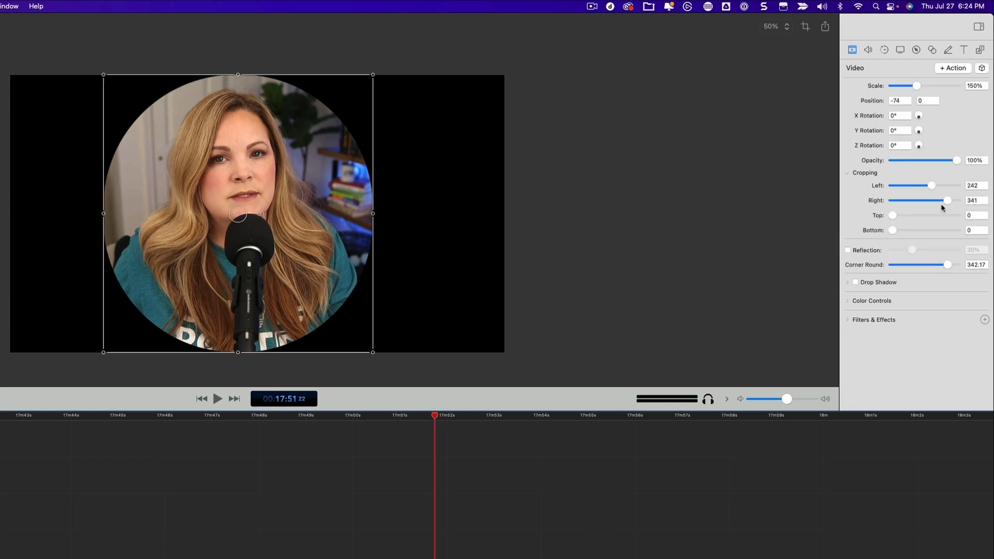
drag(947, 265, 948, 265)
click(527, 499)
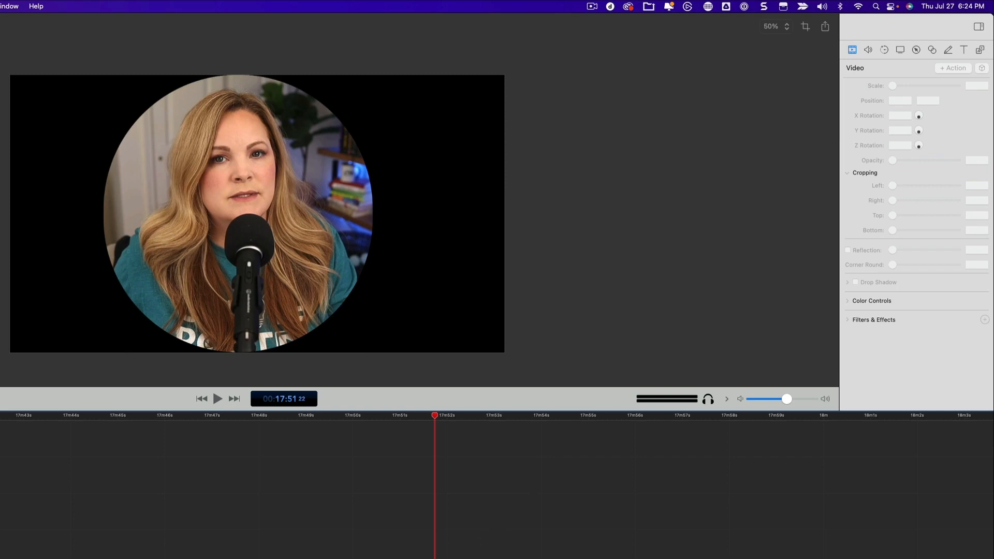
Step: Move the circular camera clip and give it a drop shadow with offset 0, opacity 63% and blur size about 13
click(466, 558)
drag(277, 266, 321, 286)
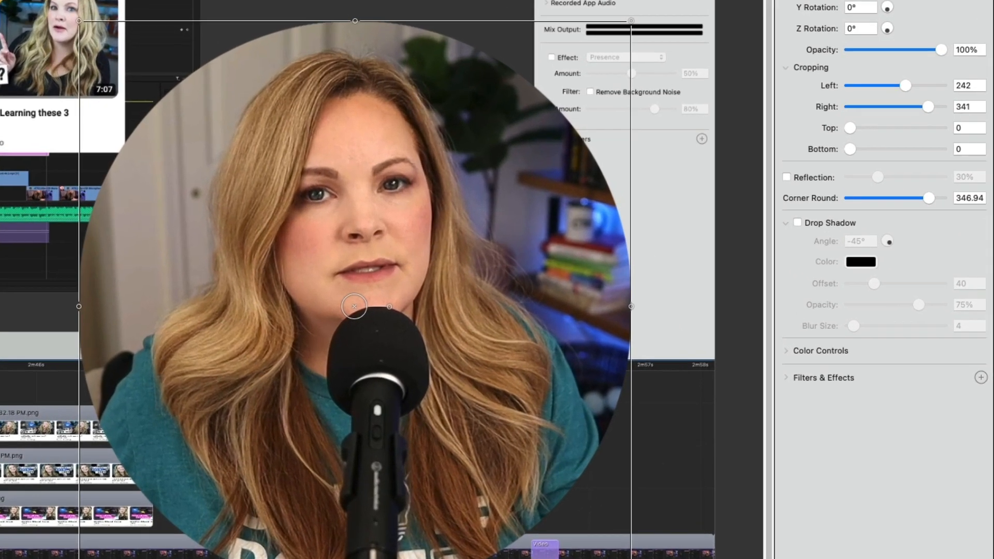
click(797, 223)
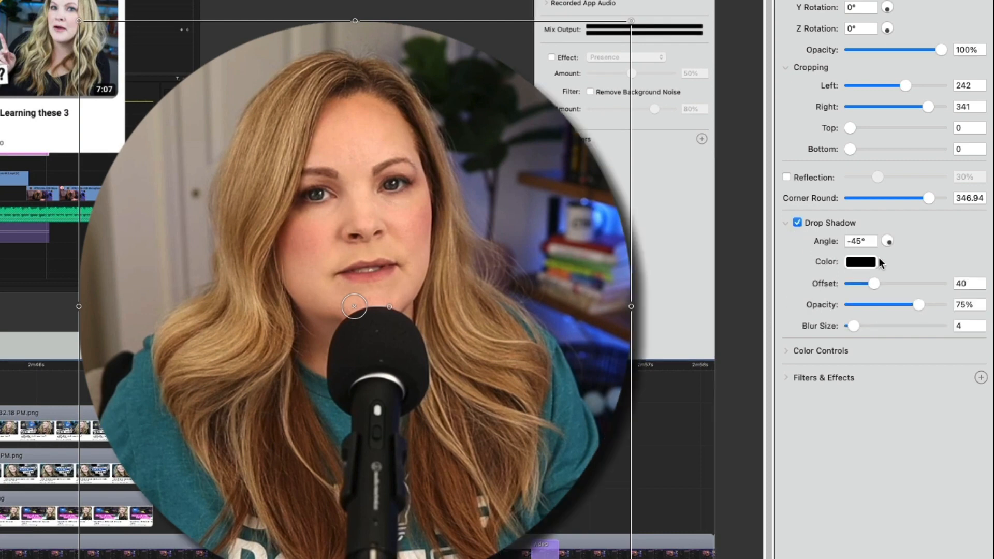
drag(871, 282, 847, 286)
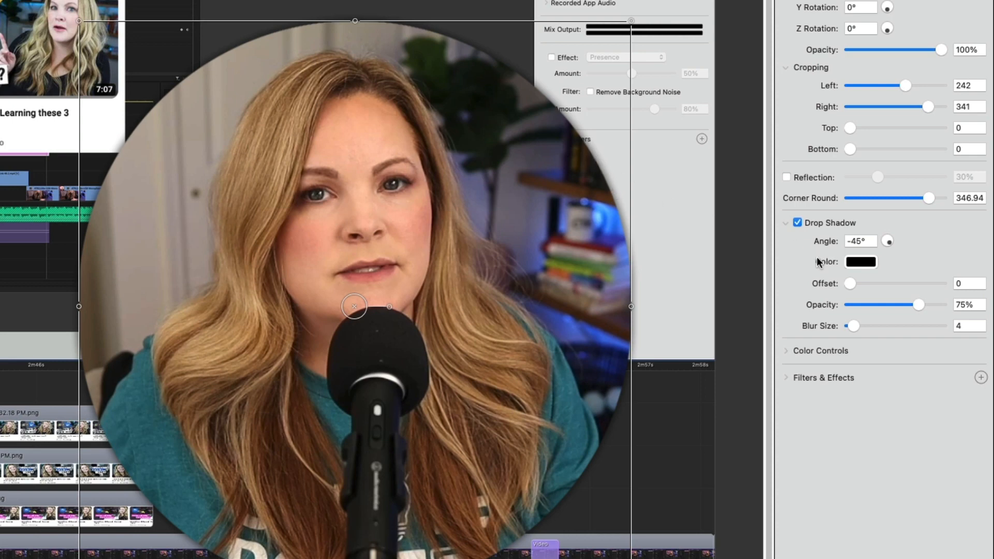
drag(917, 304, 911, 304)
drag(854, 325, 862, 326)
drag(909, 304, 907, 307)
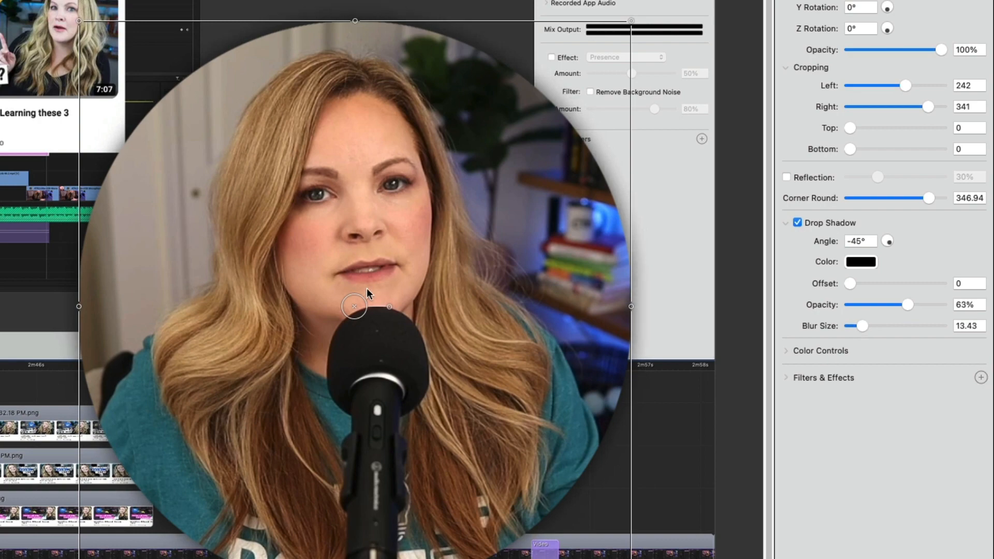
Step: Reposition the circular camera clip over the screen recording at position 514, 0 and 99% scale
drag(367, 288, 368, 232)
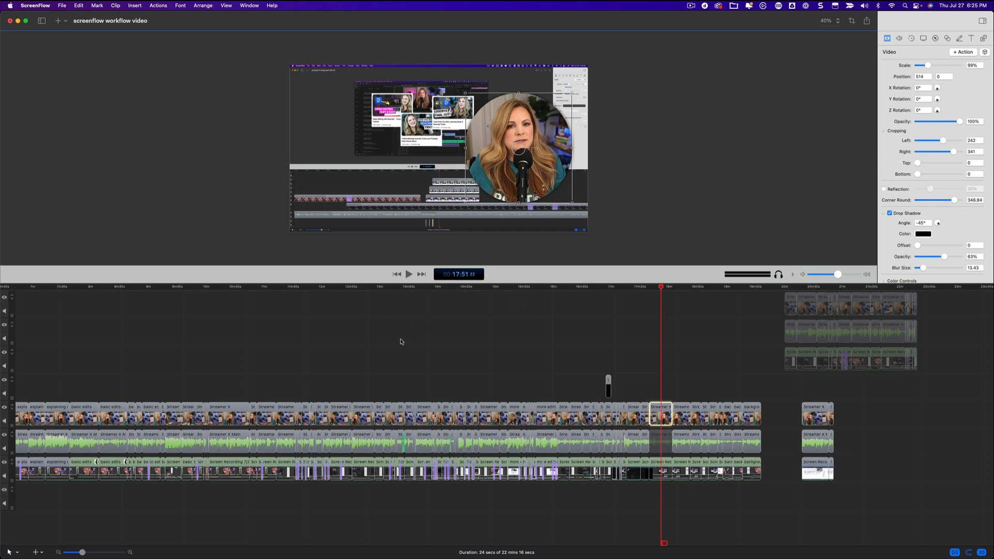
scroll(401, 342, left, 15)
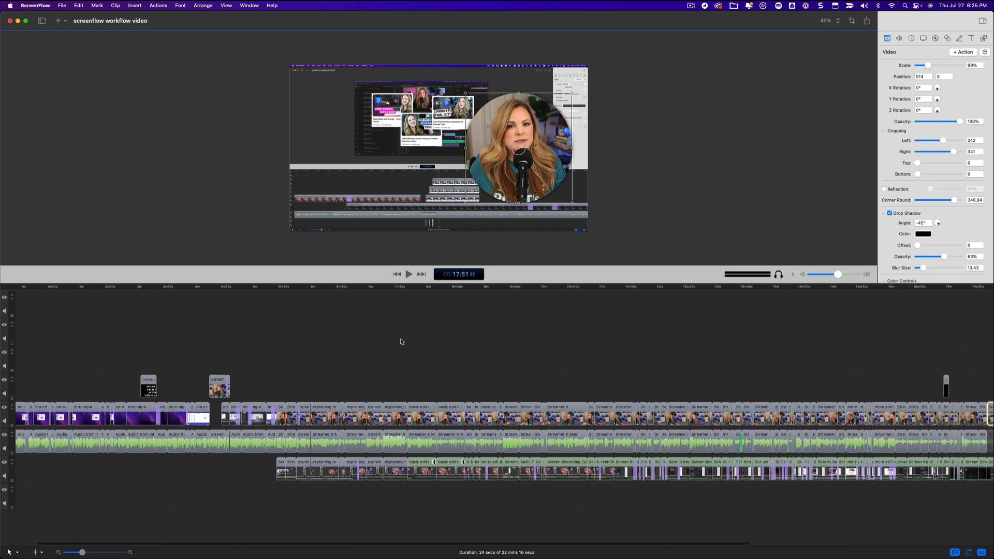
Step: Open the export settings for the edited screenflow workflow video
scroll(400, 341, right, 15)
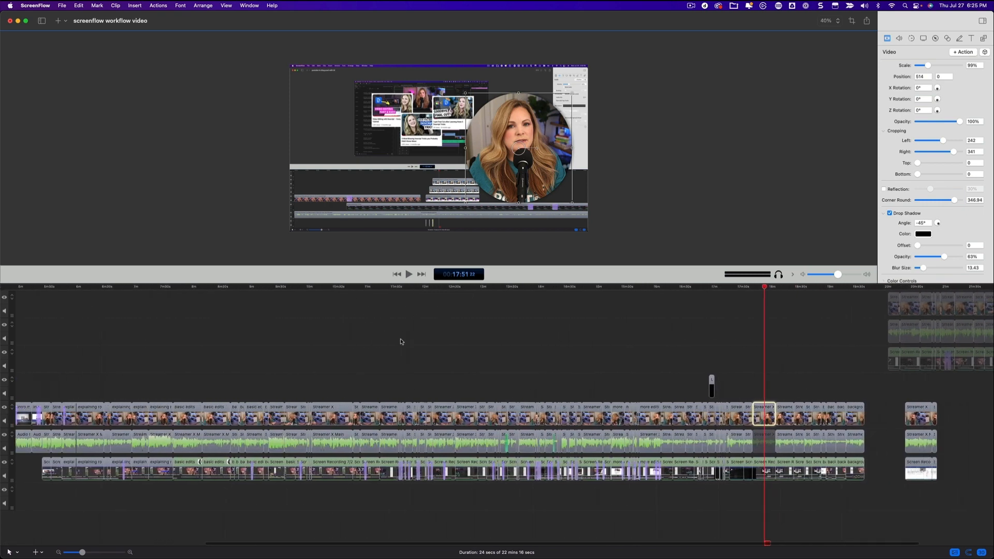
scroll(401, 342, right, 2)
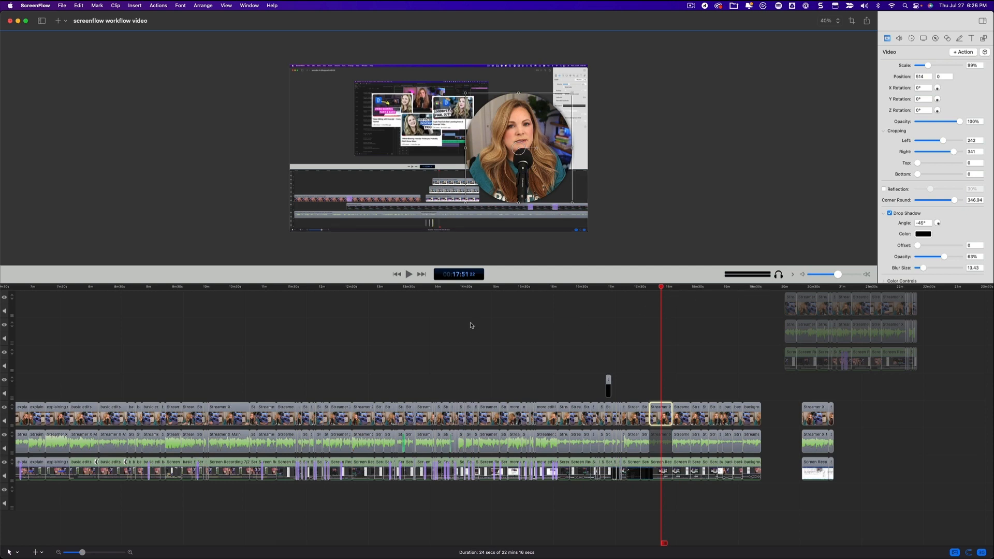
scroll(356, 329, left, 10)
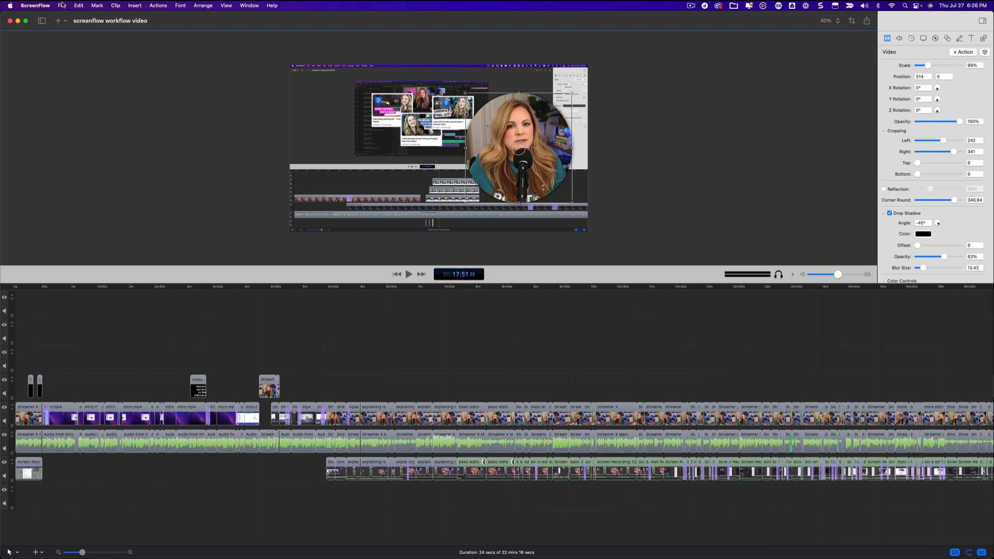
click(62, 5)
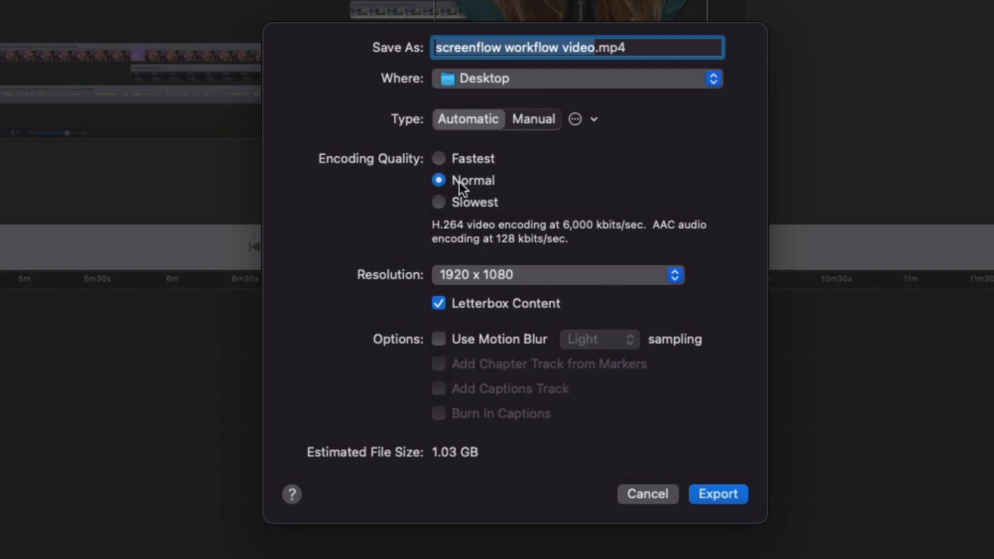
Step: Try the Fastest and Slowest encoding qualities, then set the export to Normal quality at 1920 x 1080 resolution
click(439, 159)
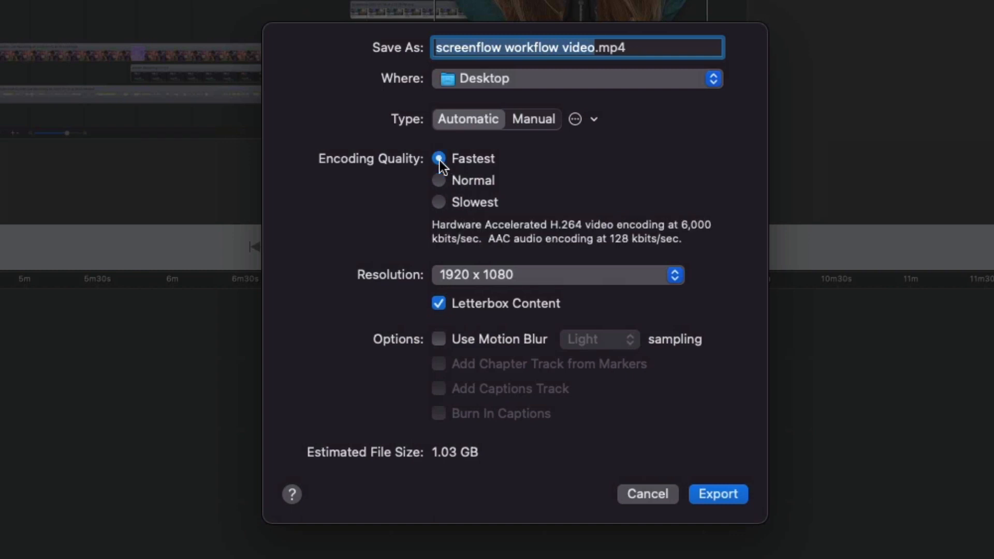
click(440, 202)
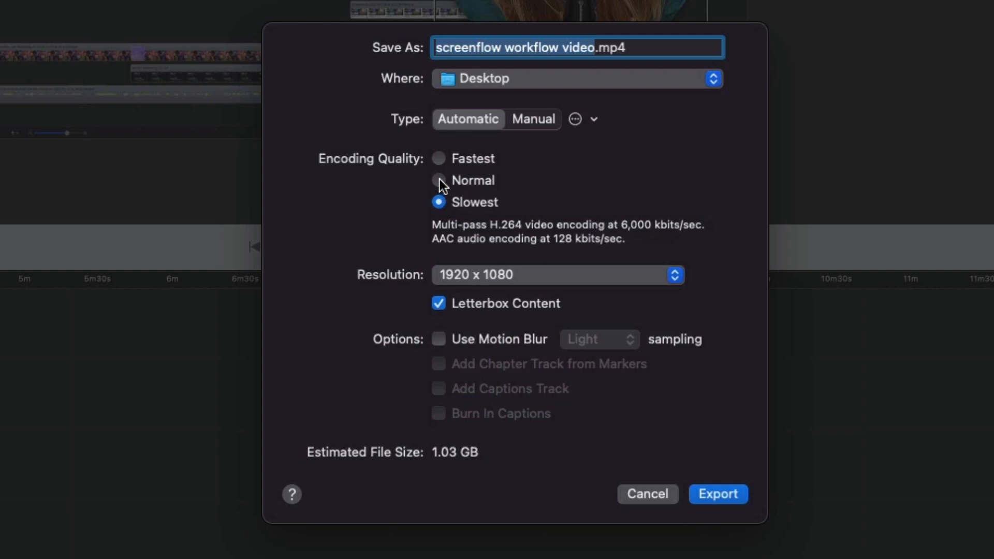
click(440, 179)
click(569, 284)
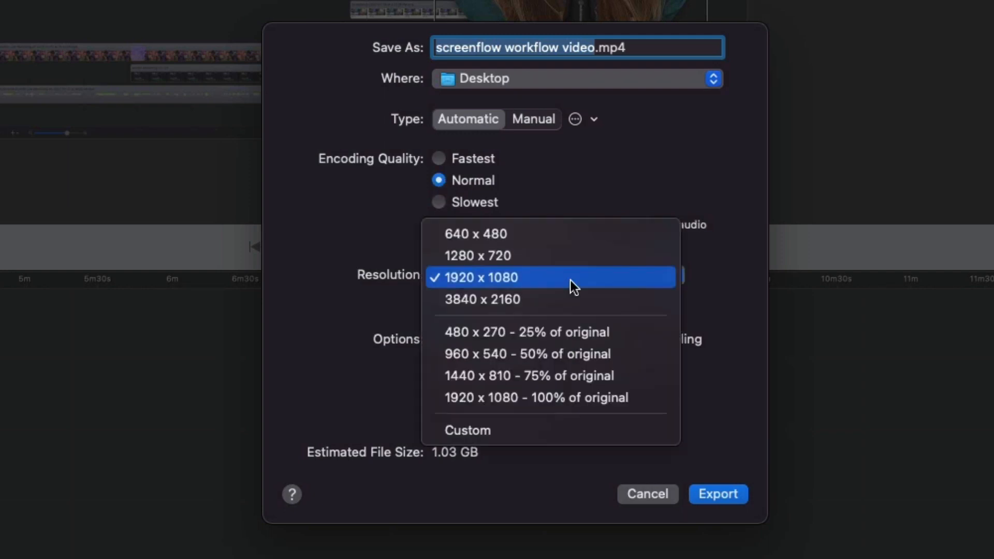
click(570, 280)
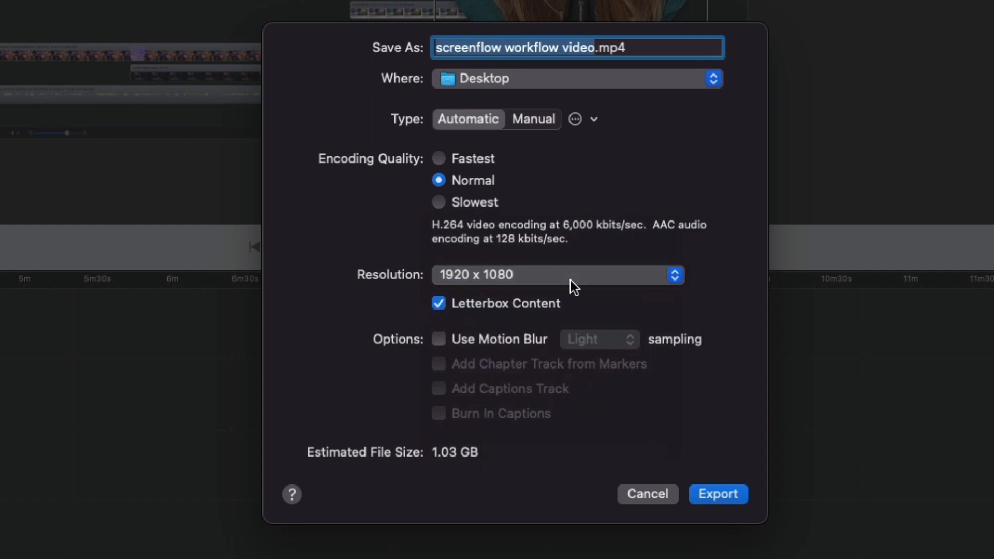